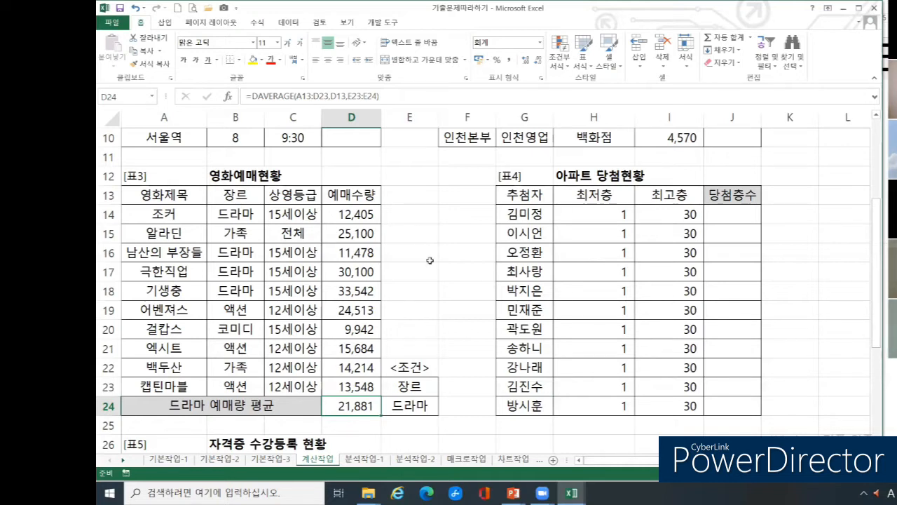
pyautogui.click(209, 7)
pyautogui.click(530, 8)
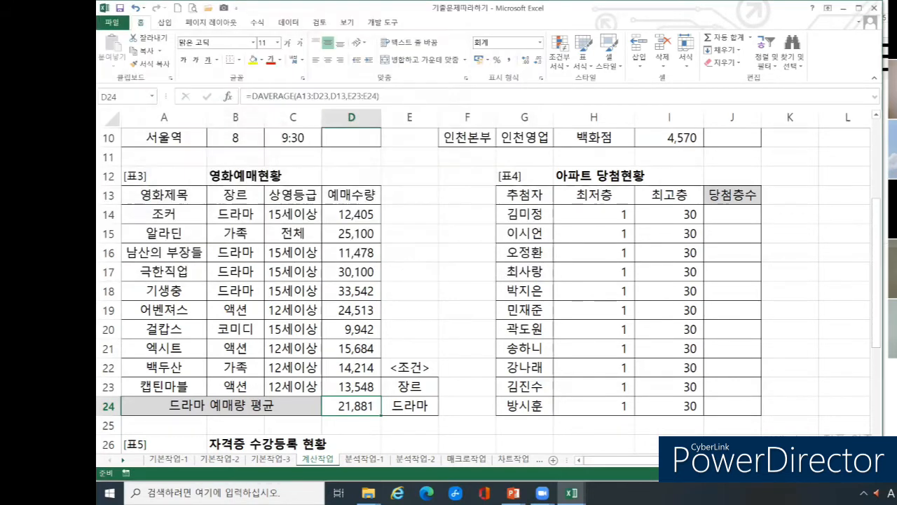
# - Switch to the 최신기출문제1회 workbook and show the tables at the start of the 계산작업 sheet
pyautogui.click(571, 493)
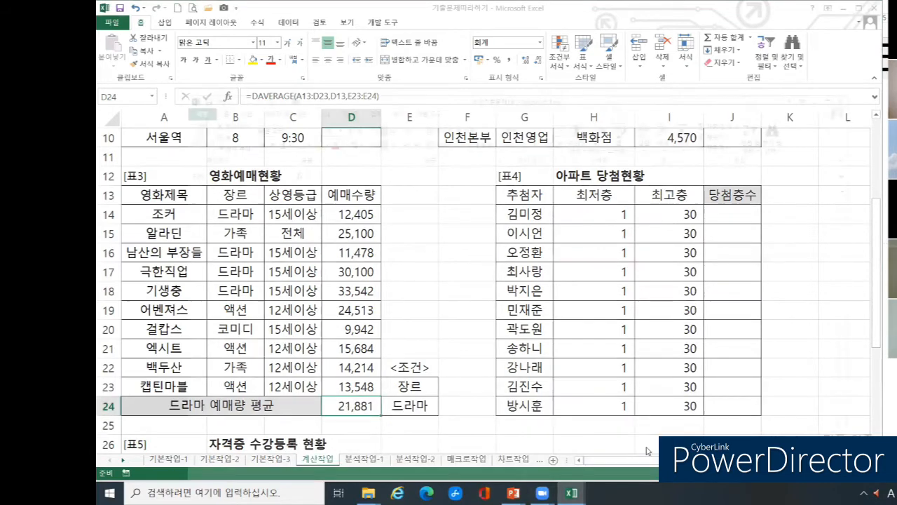
pyautogui.click(795, 440)
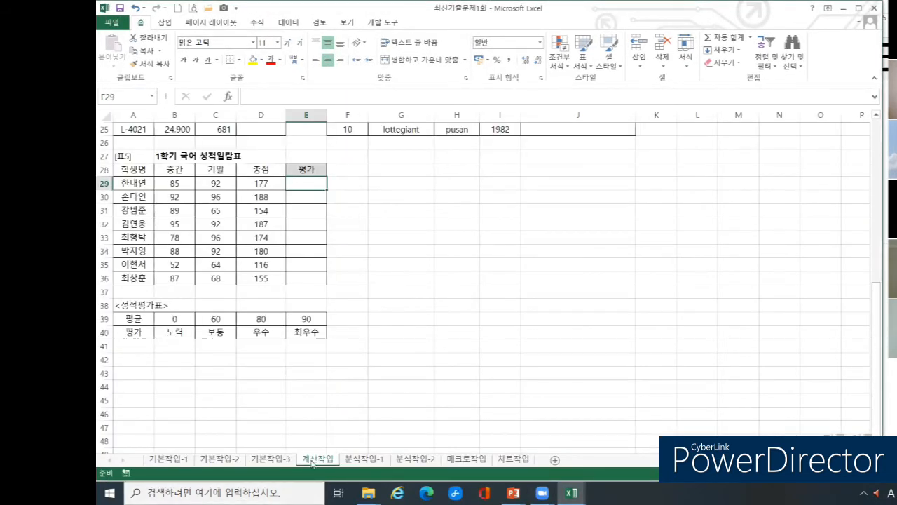
pyautogui.scroll(8, 370, 263)
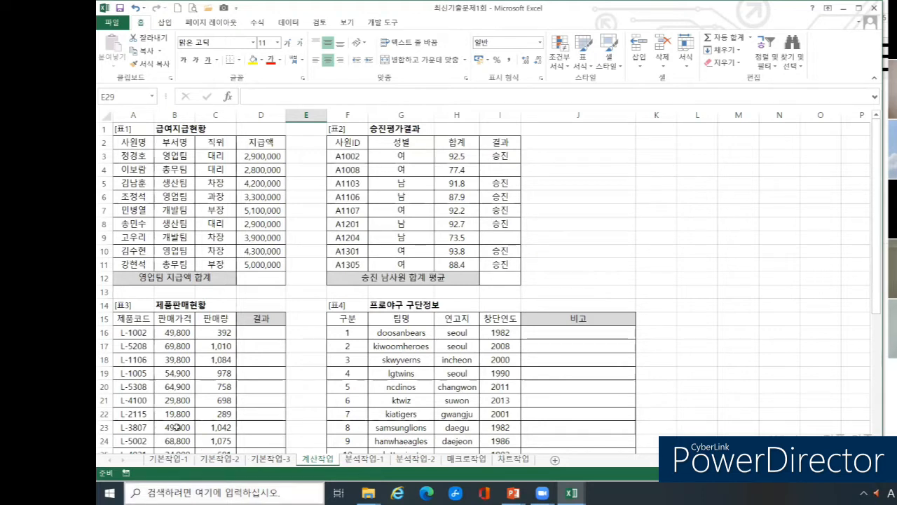
# - Examine the 급여지급현황 table and its 부서명 condition cells B2:B3 at a larger magnification
pyautogui.click(300, 271)
pyautogui.moveTo(301, 271); pyautogui.dragTo(301, 278)
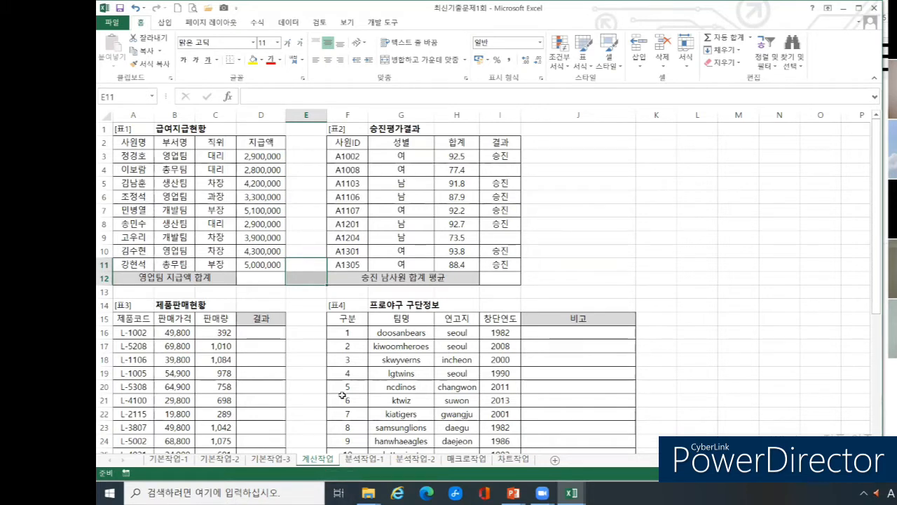
pyautogui.click(185, 192)
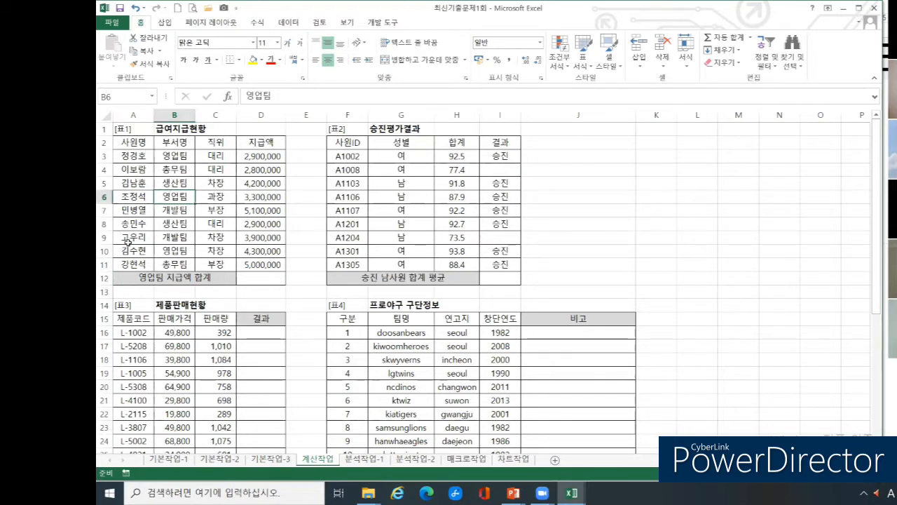
pyautogui.moveTo(179, 143)
pyautogui.mouseDown()
pyautogui.moveTo(175, 173)
pyautogui.moveTo(173, 149)
pyautogui.moveTo(174, 158)
pyautogui.mouseUp()
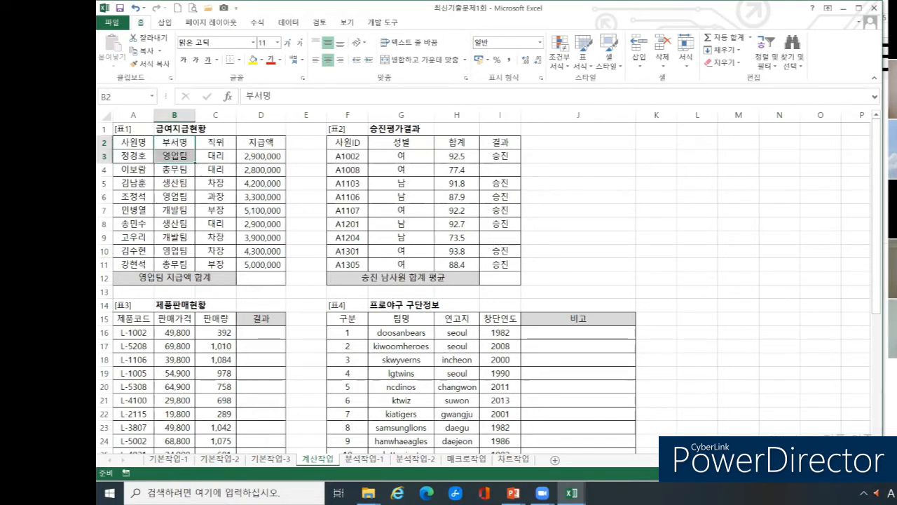
pyautogui.scroll(5, 553, 463)
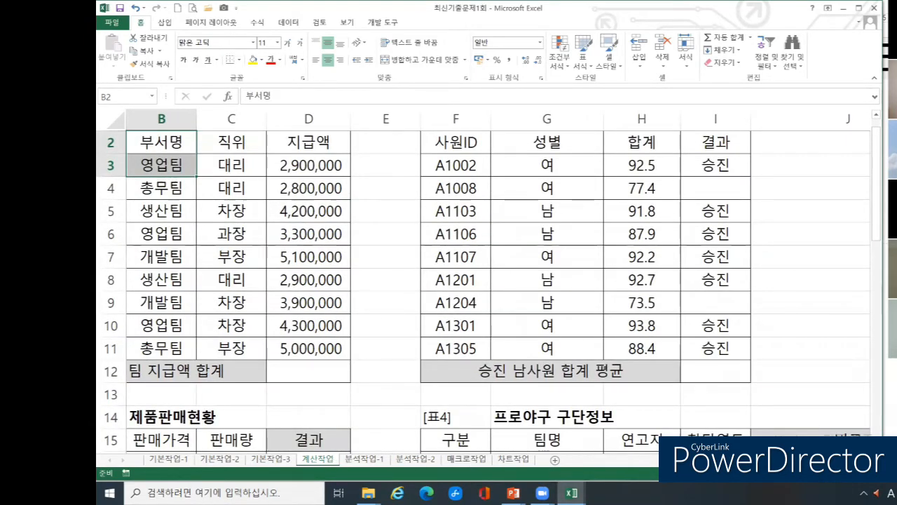
pyautogui.hscroll(-1, 491, 280)
pyautogui.scroll(1, 396, 286)
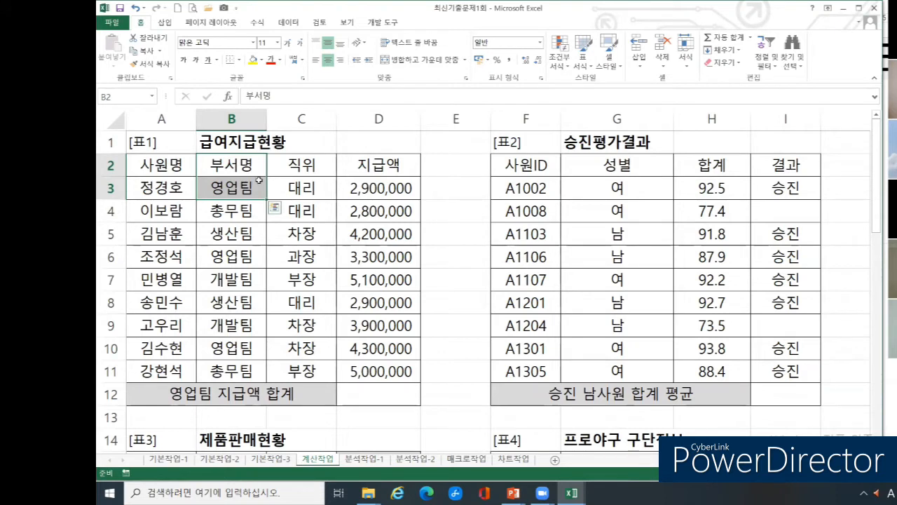
# - Begin a DSUM formula in D12 for the 영업팀 지급액 합계 and set its database to A2:D11
pyautogui.click(393, 396)
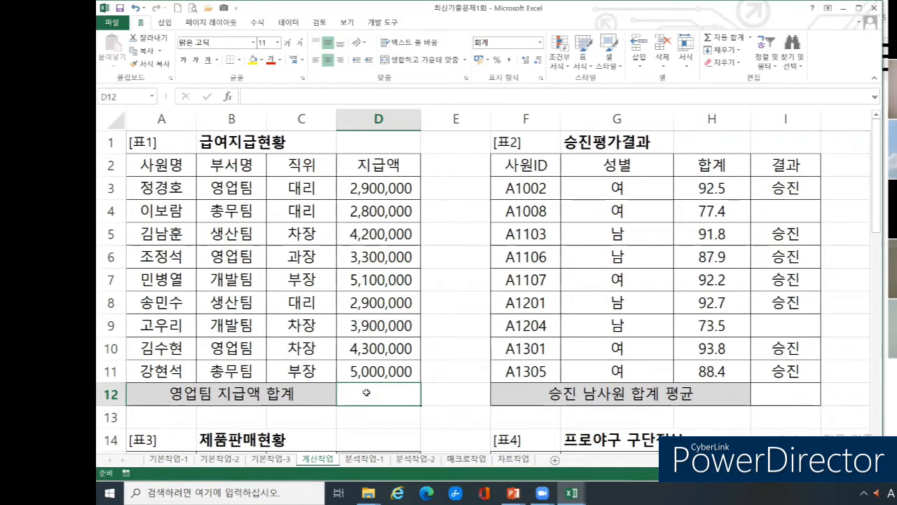
pyautogui.write('=')
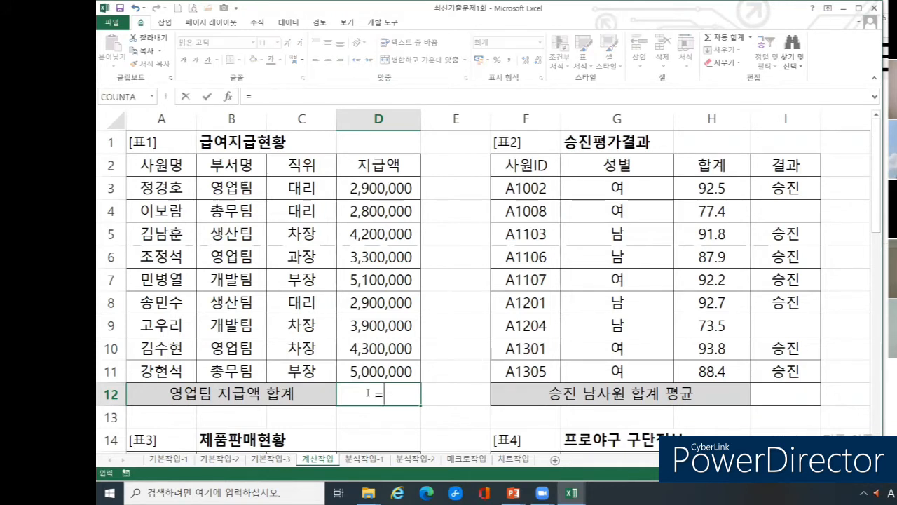
pyautogui.write('ds')
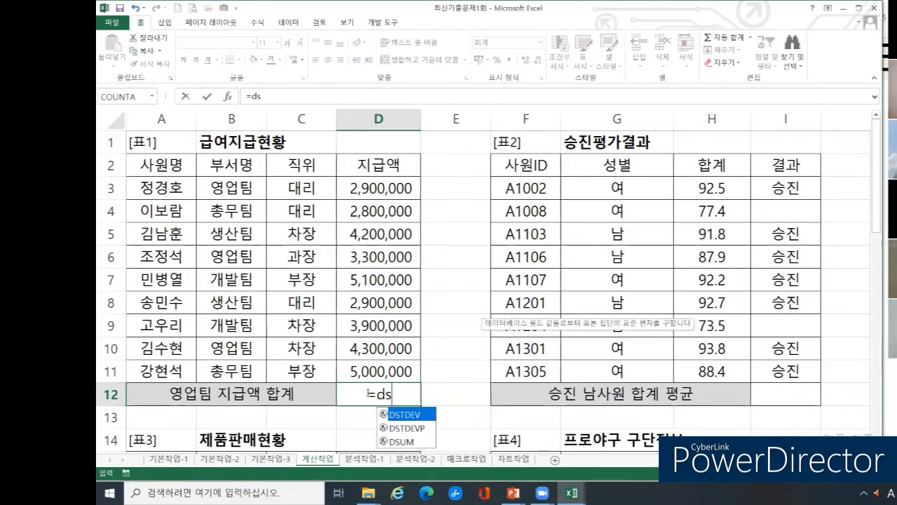
pyautogui.click(406, 443)
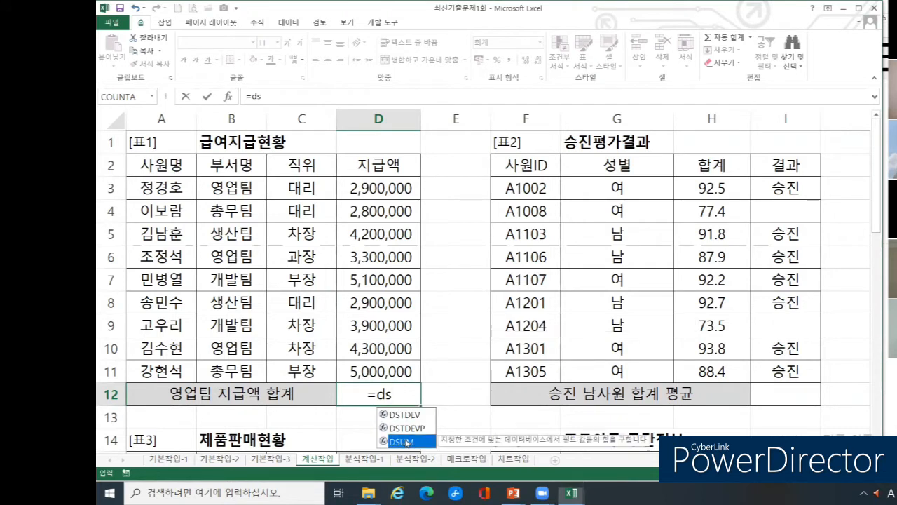
pyautogui.doubleClick(406, 442)
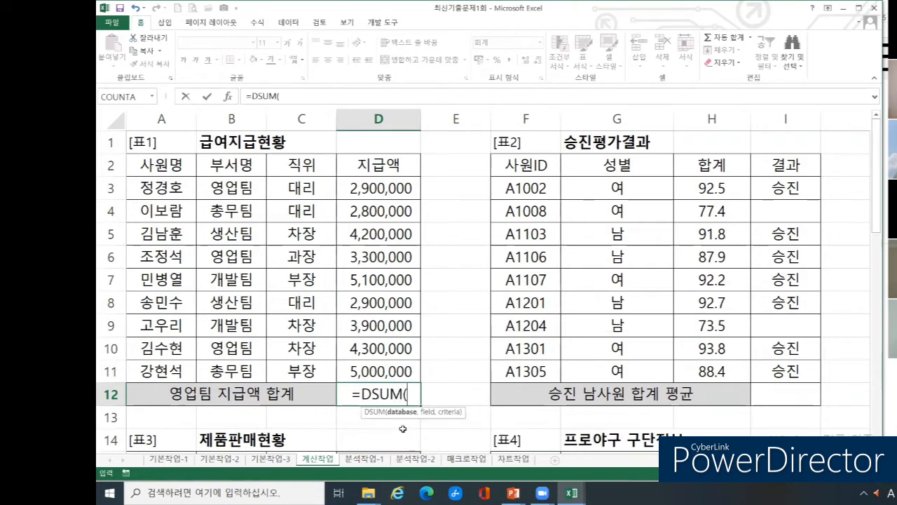
pyautogui.click(227, 99)
pyautogui.moveTo(408, 162); pyautogui.dragTo(451, 177)
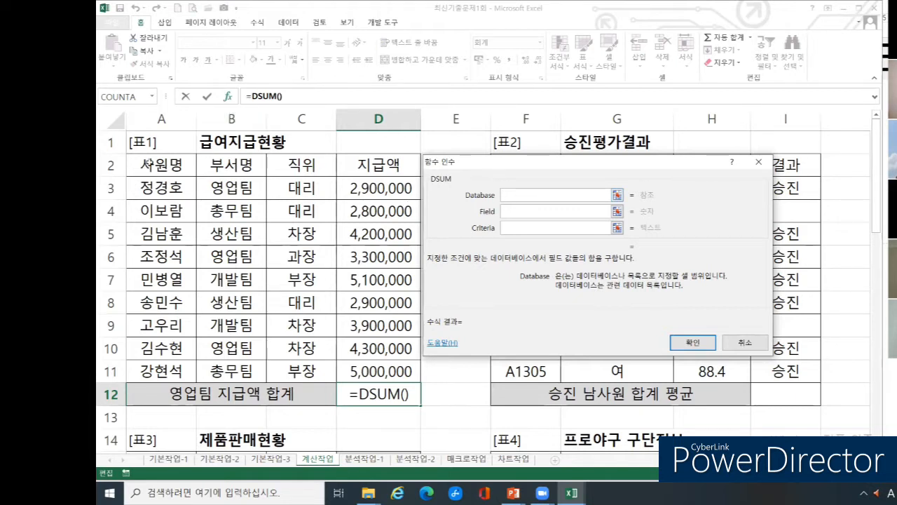
pyautogui.moveTo(149, 163); pyautogui.dragTo(352, 371)
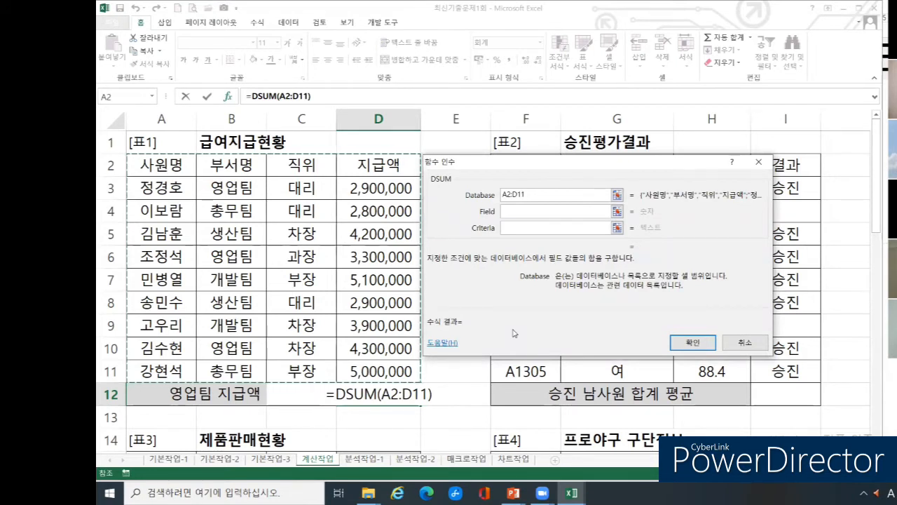
# - Set the DSUM field to the 지급액 header D2 and the criteria to B2:B3
pyautogui.click(517, 210)
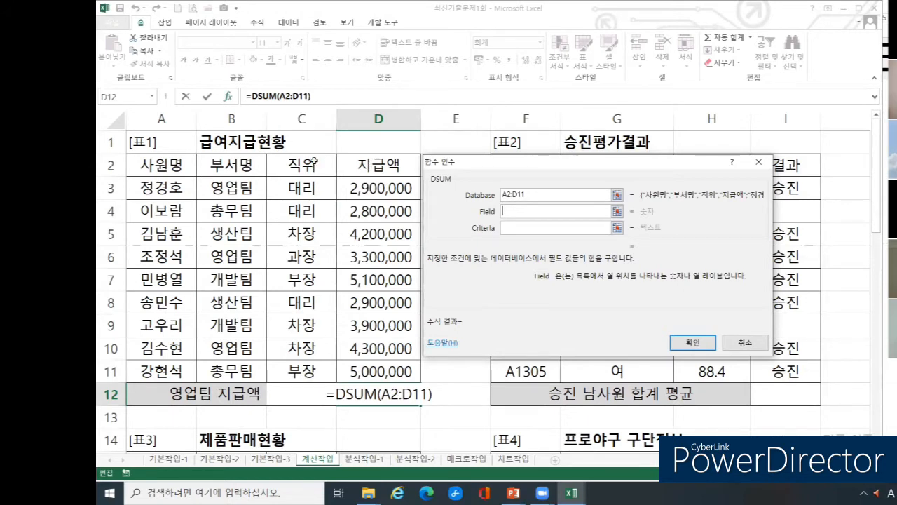
pyautogui.click(365, 164)
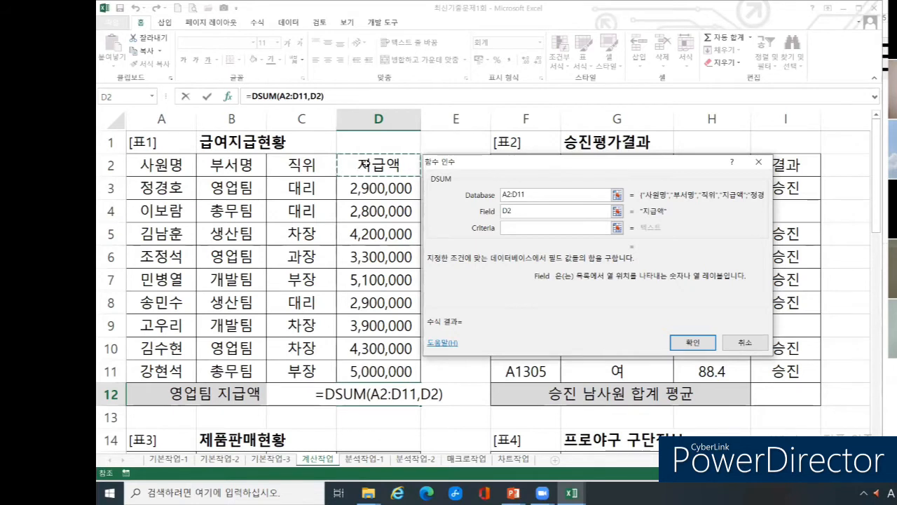
pyautogui.click(520, 227)
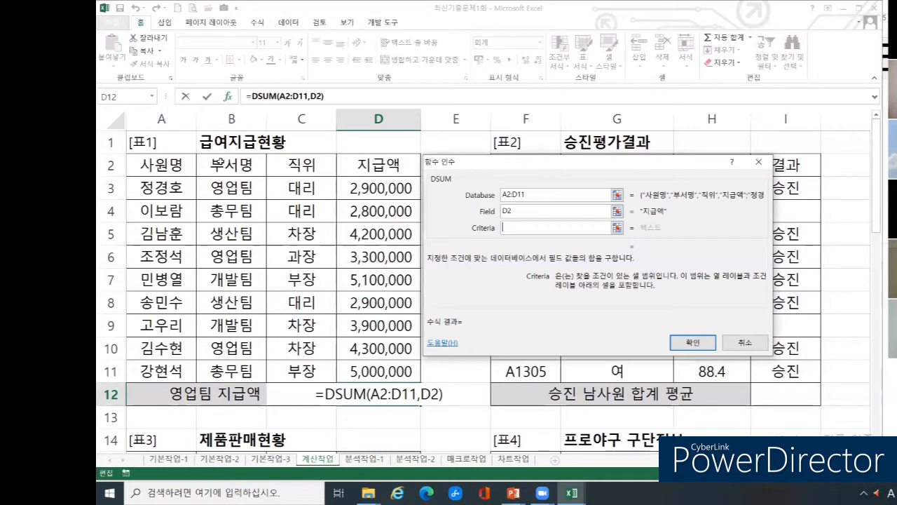
pyautogui.click(220, 162)
pyautogui.moveTo(221, 184); pyautogui.dragTo(220, 186)
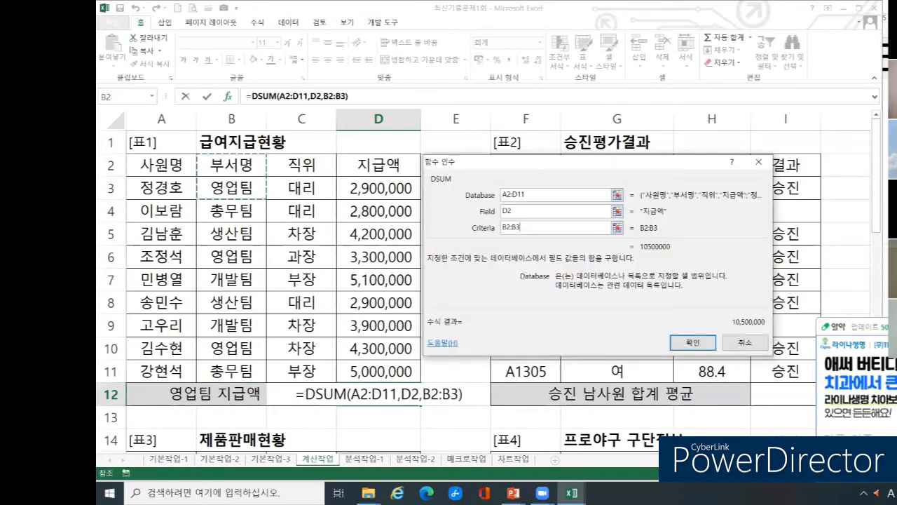
# - Dismiss the pop-up advertisement and complete the DSUM formula back in the 최신기출문제1회 workbook
pyautogui.click(896, 326)
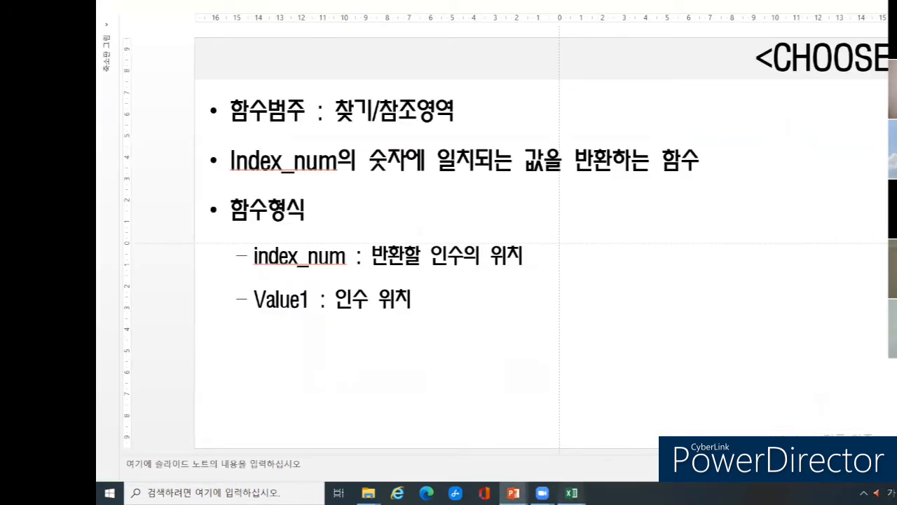
pyautogui.click(571, 493)
pyautogui.click(797, 442)
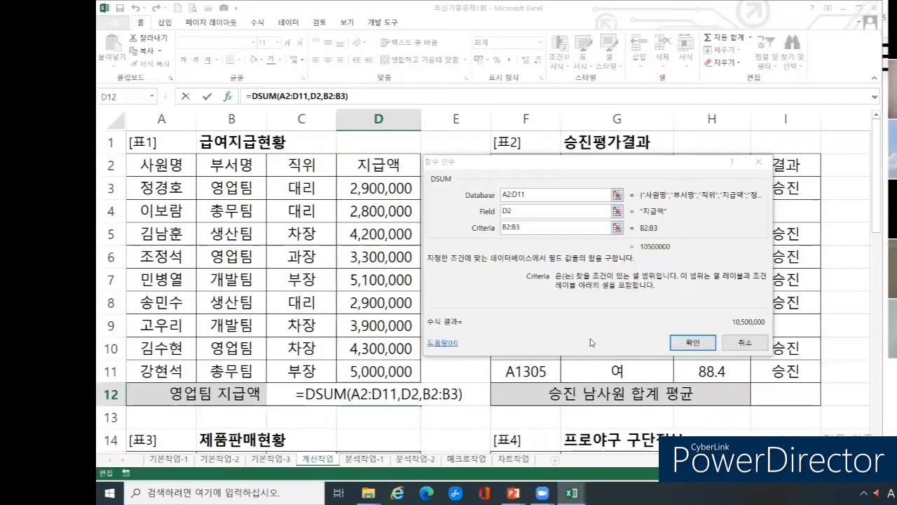
pyautogui.click(693, 343)
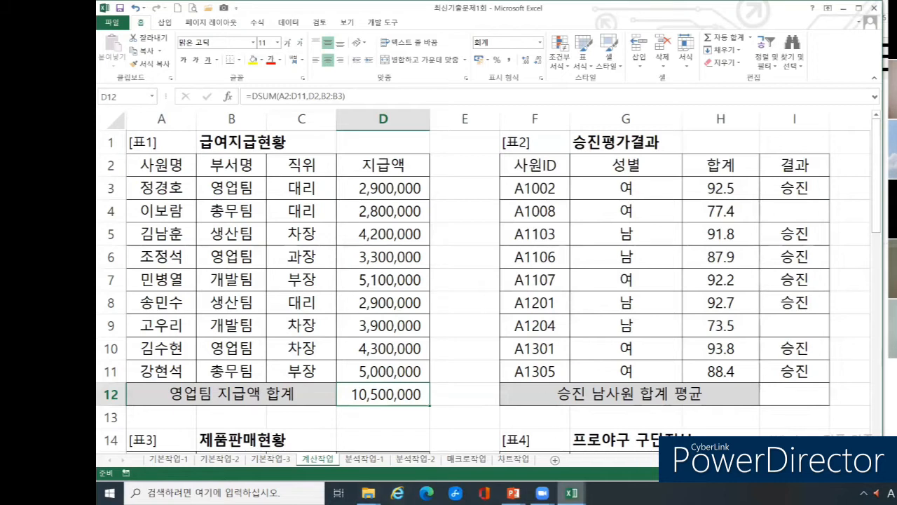
# - Switch to the 기출문제따라하기 workbook and select E28, the first 수강과목 cell of table 5
pyautogui.click(571, 493)
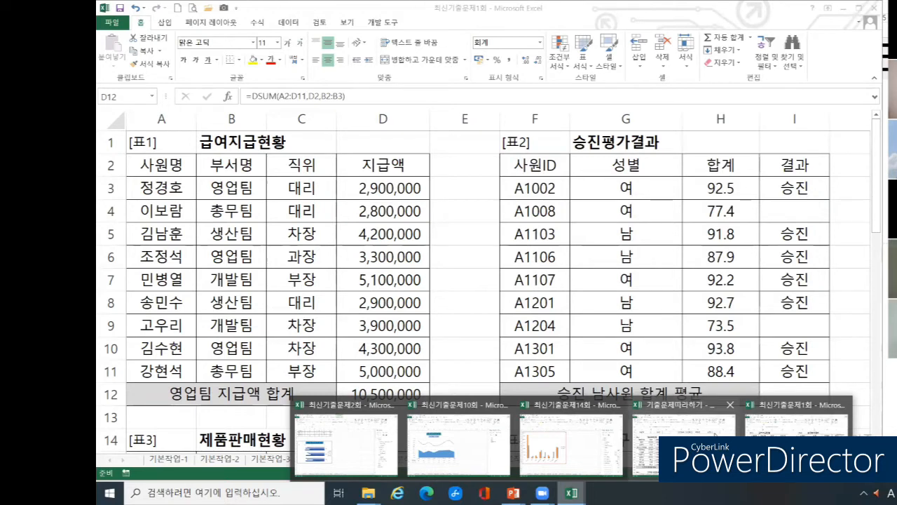
pyautogui.click(638, 442)
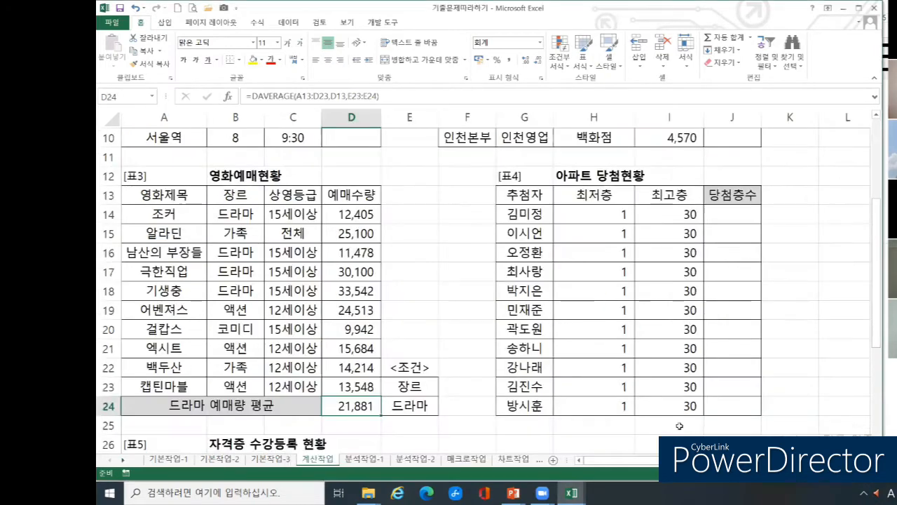
pyautogui.scroll(3, 431, 373)
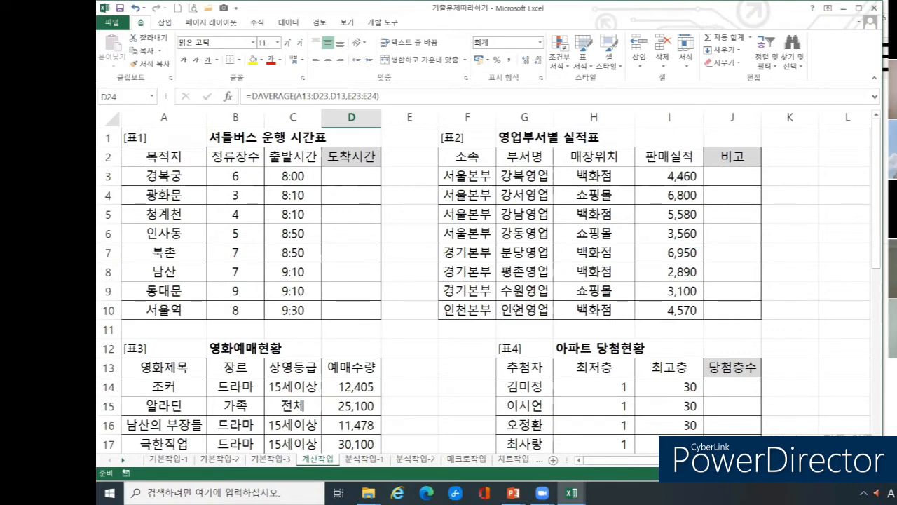
pyautogui.scroll(-7, 518, 305)
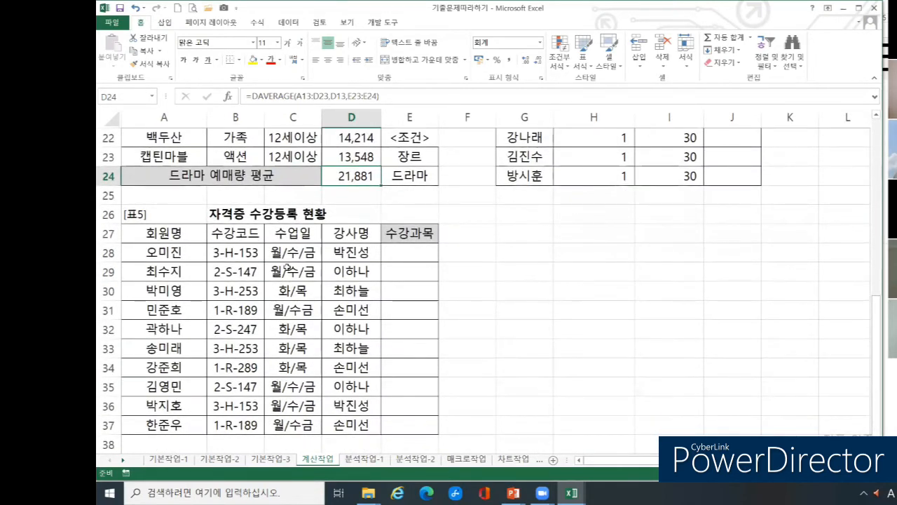
pyautogui.click(404, 249)
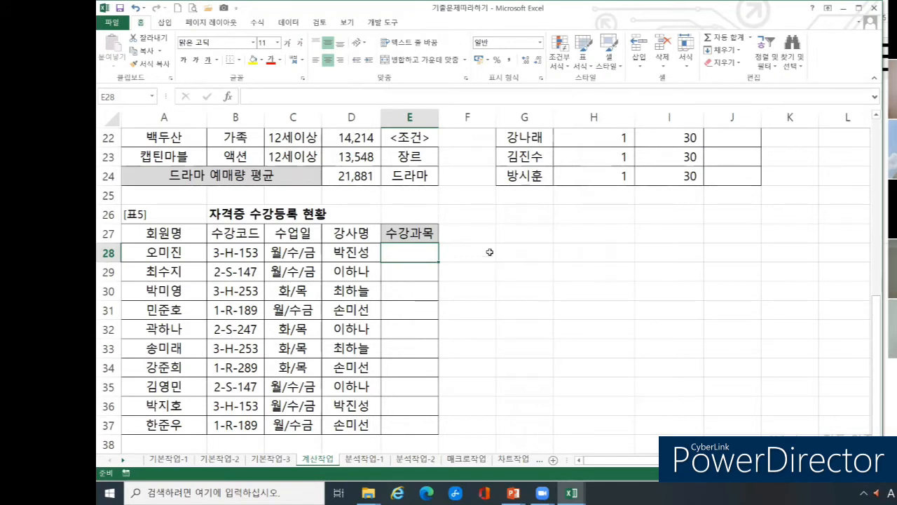
pyautogui.scroll(-1, 405, 279)
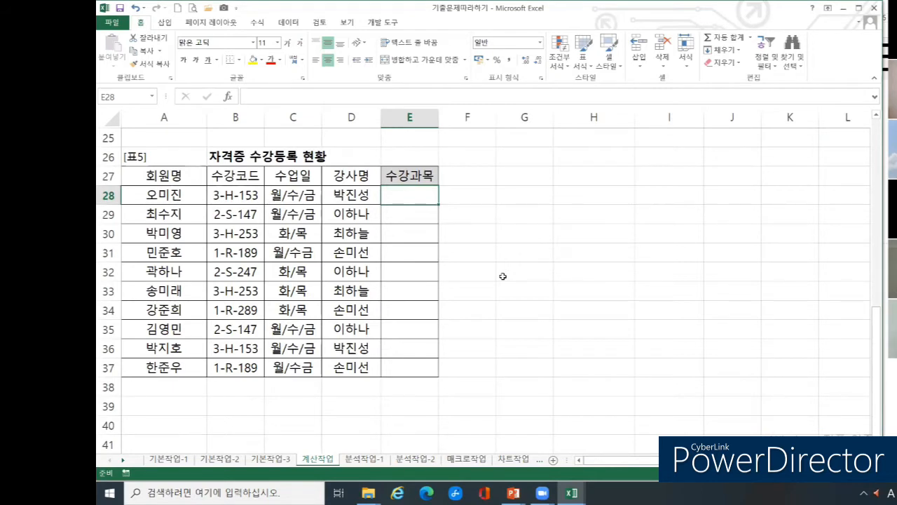
# - Select the first 수강코드 in B28 and draw a blue rectangle around the codes' first digits down to row 37
pyautogui.click(229, 191)
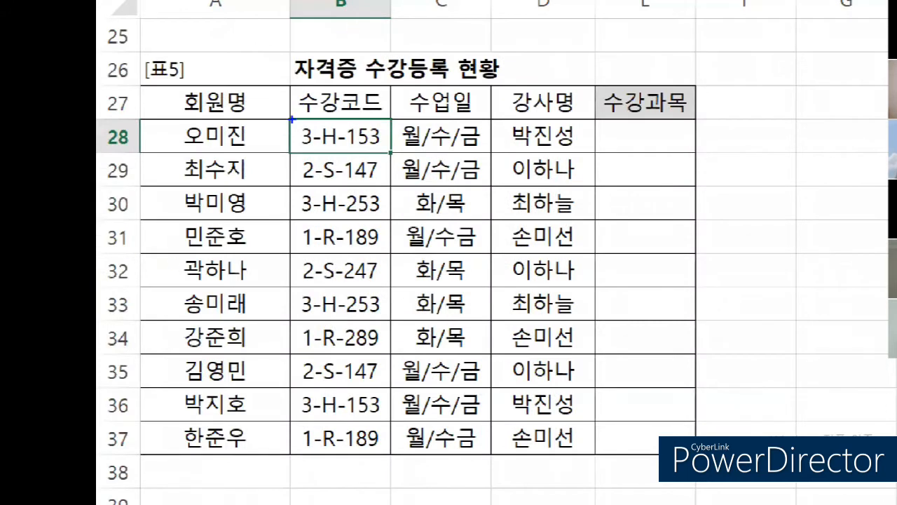
pyautogui.moveTo(292, 120); pyautogui.dragTo(333, 384)
pyautogui.moveTo(280, 125)
pyautogui.mouseDown()
pyautogui.moveTo(316, 459)
pyautogui.moveTo(317, 448)
pyautogui.mouseUp()
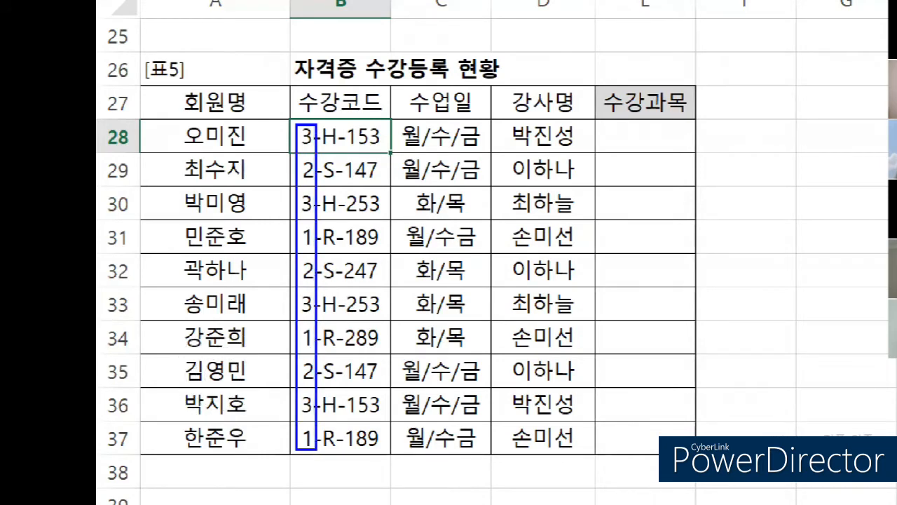
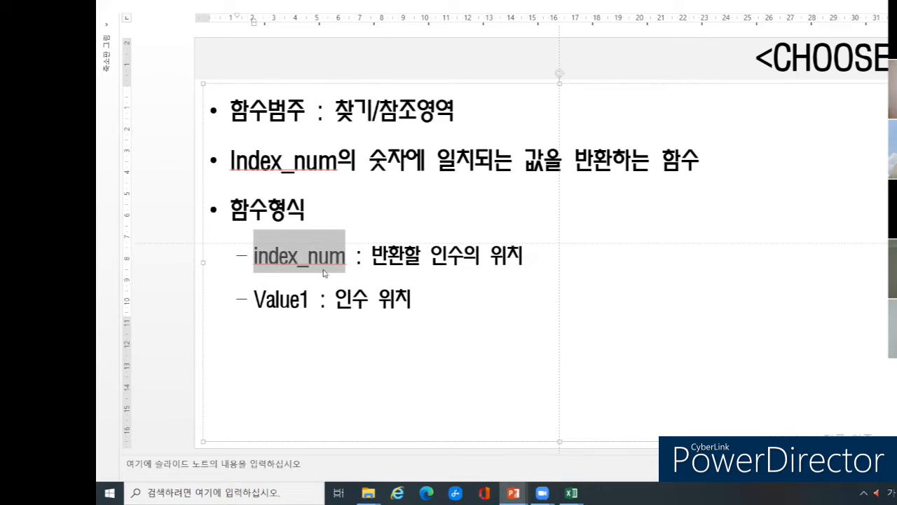
# - Review the Value1 argument and its description on the CHOOSE function slide by highlighting the text
pyautogui.moveTo(335, 294); pyautogui.dragTo(409, 290)
pyautogui.moveTo(254, 299); pyautogui.dragTo(373, 299)
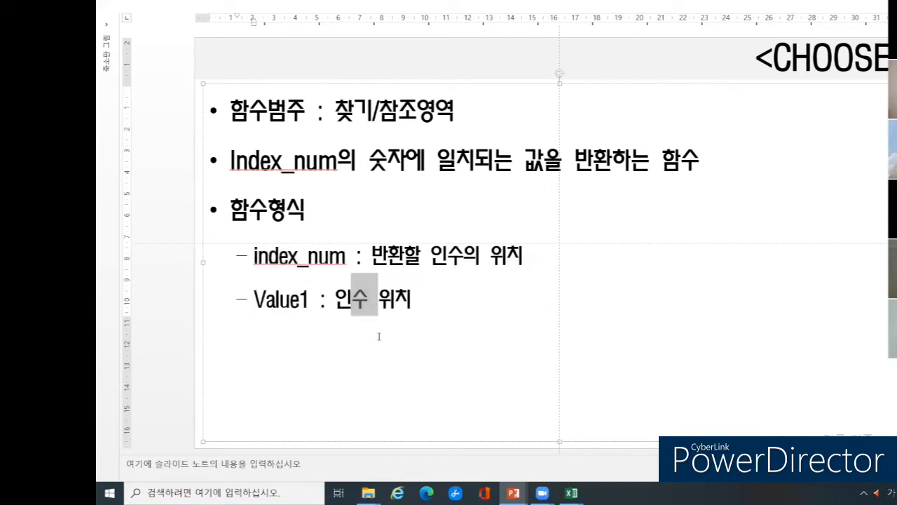
pyautogui.moveTo(299, 301); pyautogui.dragTo(313, 303)
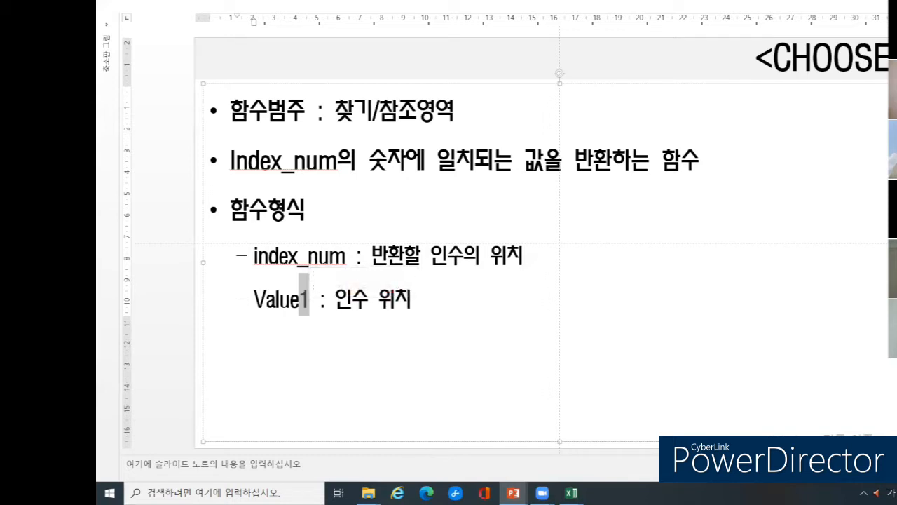
# - Return to the 기출문제따라하기 workbook and select E28, the first 수강과목 cell of table 5
pyautogui.click(571, 493)
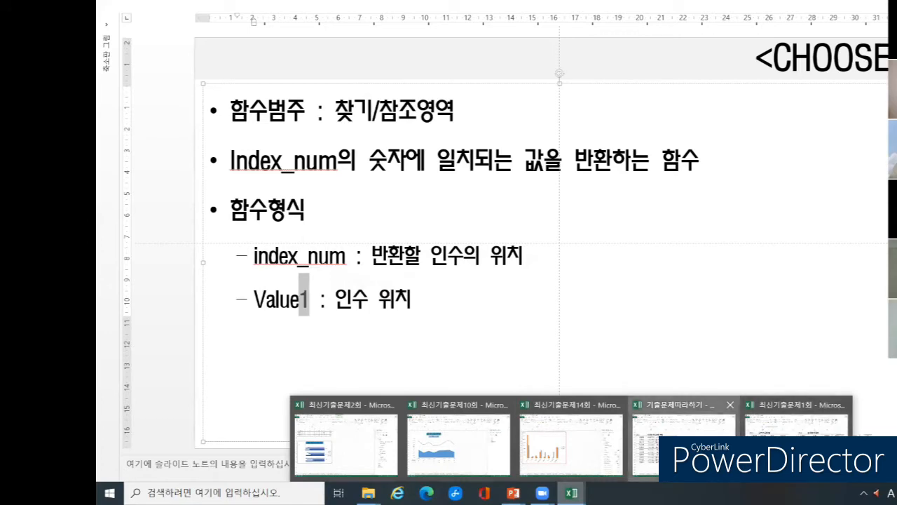
pyautogui.click(683, 435)
pyautogui.click(409, 197)
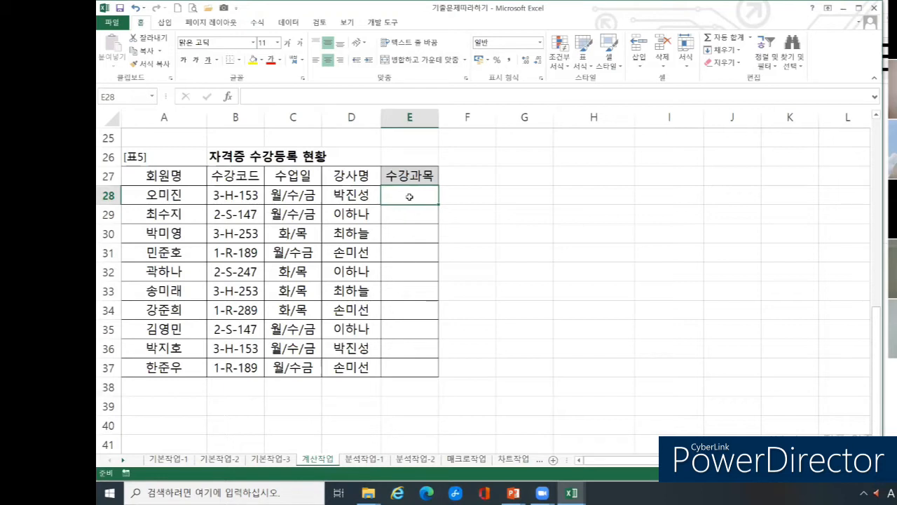
pyautogui.write('=')
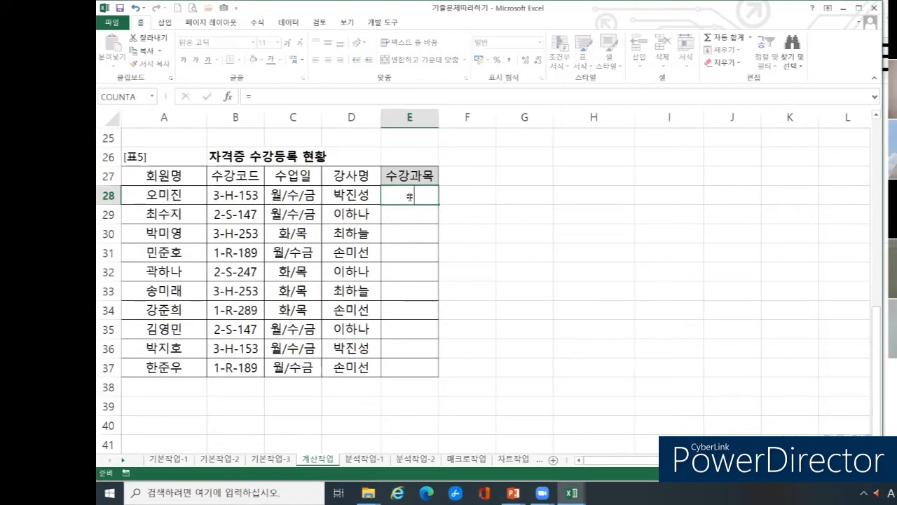
pyautogui.press('Escape')
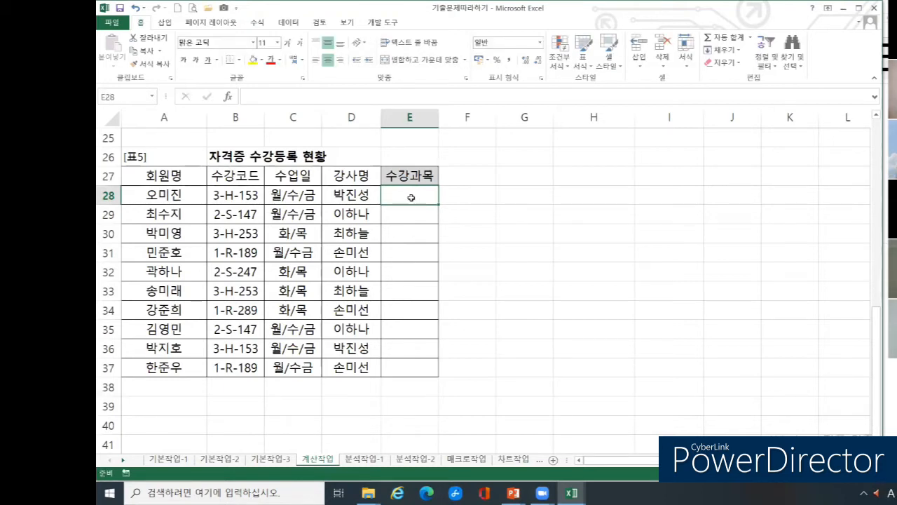
pyautogui.press('ctrl')
pyautogui.press('ctrl')
pyautogui.press('ctrl')
pyautogui.press('ctrl')
pyautogui.press('ctrl')
pyautogui.press('ctrl')
pyautogui.press('ctrl')
pyautogui.press('ctrl')
# - Start a CHOOSE formula in E28, open its function arguments and move the dialog below row 28
pyautogui.write('=')
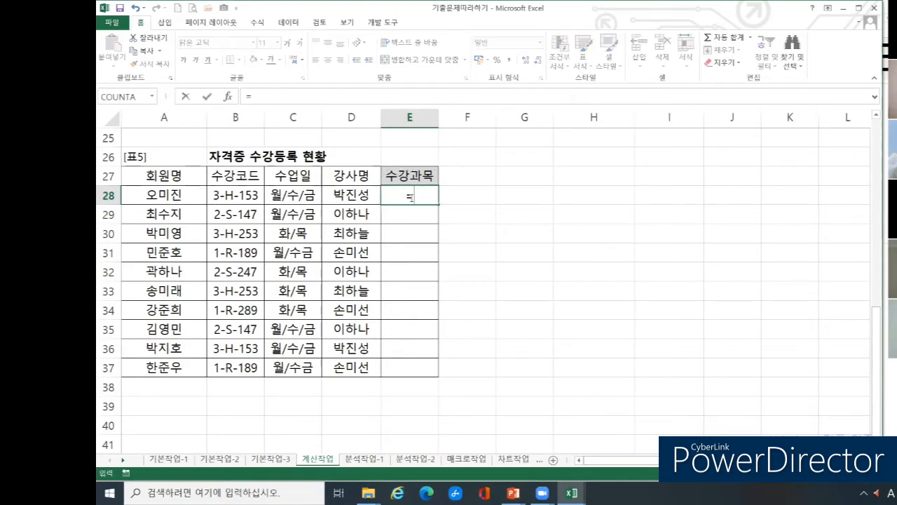
pyautogui.write('ch')
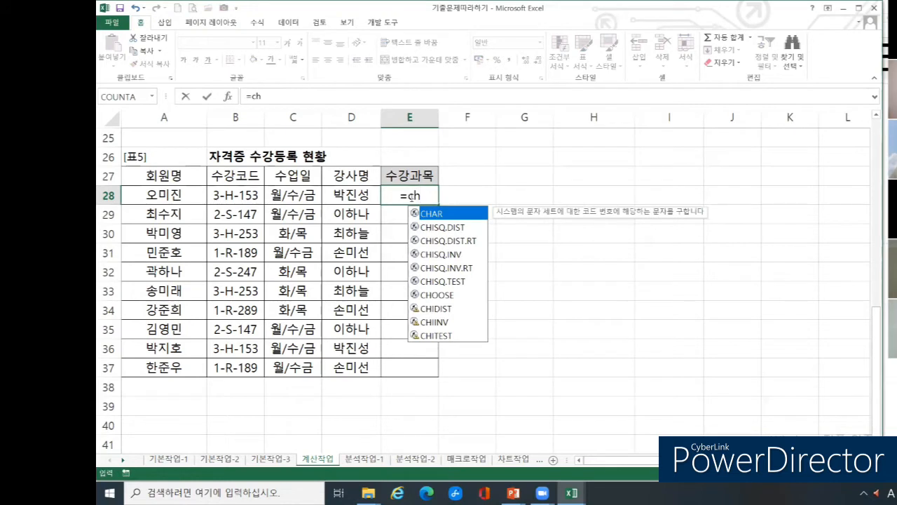
pyautogui.write('o')
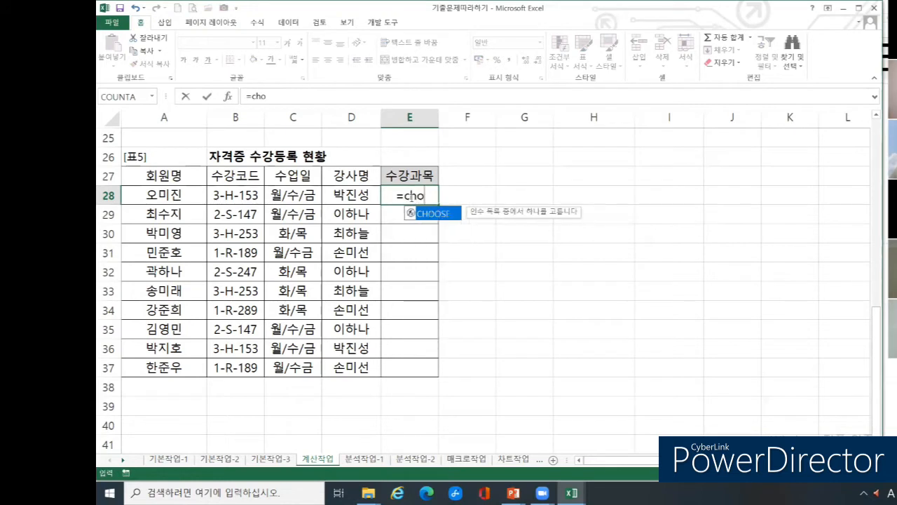
pyautogui.doubleClick(447, 214)
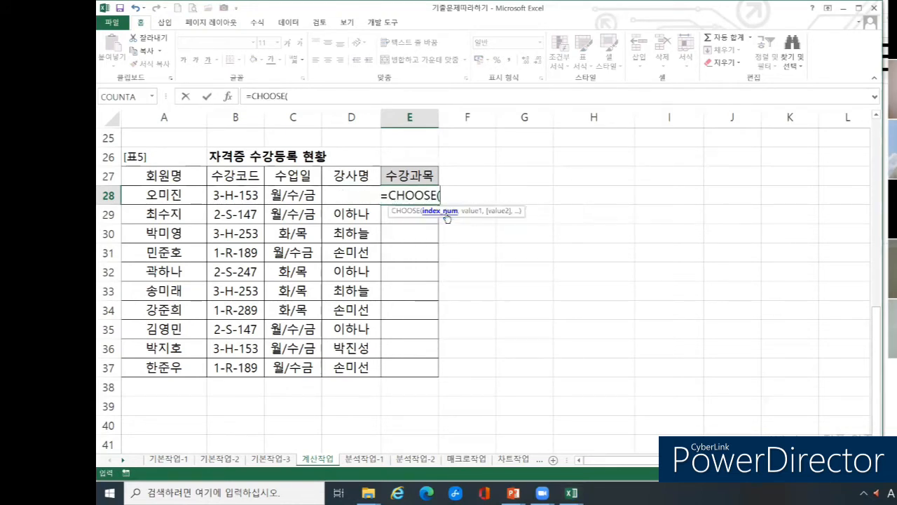
pyautogui.click(228, 96)
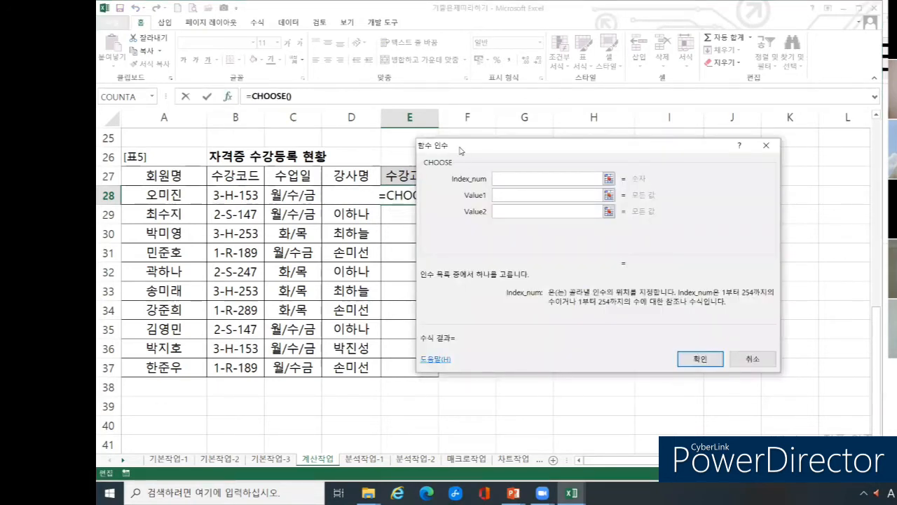
pyautogui.moveTo(460, 150); pyautogui.dragTo(403, 353)
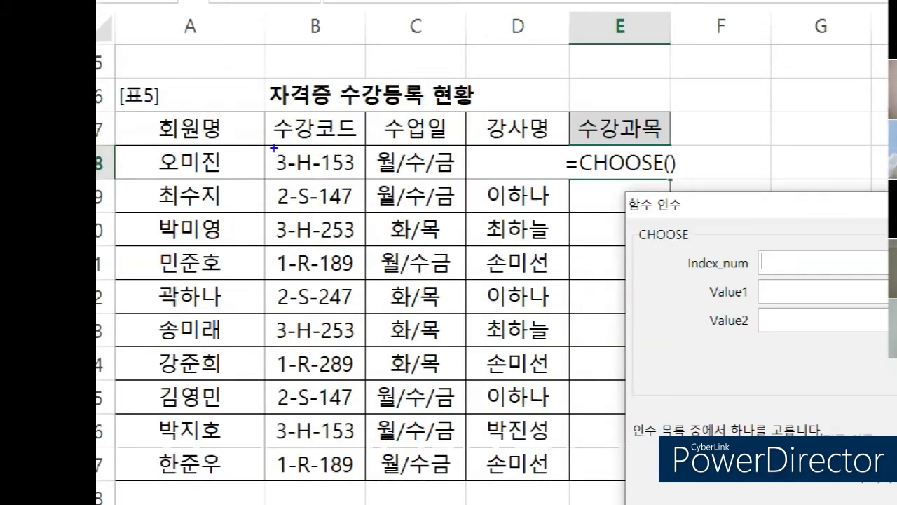
# - Mark the first digits of the 수강코드 values in rows 28 to 37 with a blue rectangle and a line leading out
pyautogui.moveTo(274, 148); pyautogui.dragTo(290, 475)
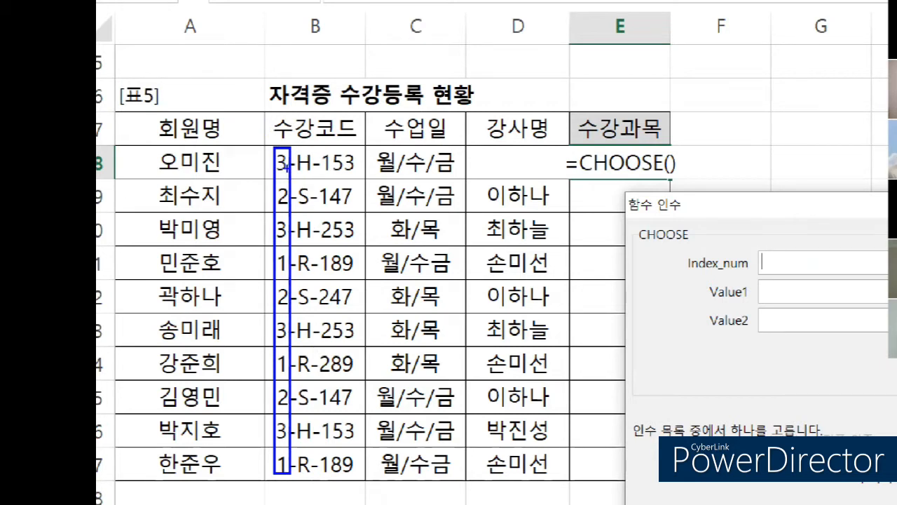
pyautogui.moveTo(274, 161); pyautogui.dragTo(215, 78)
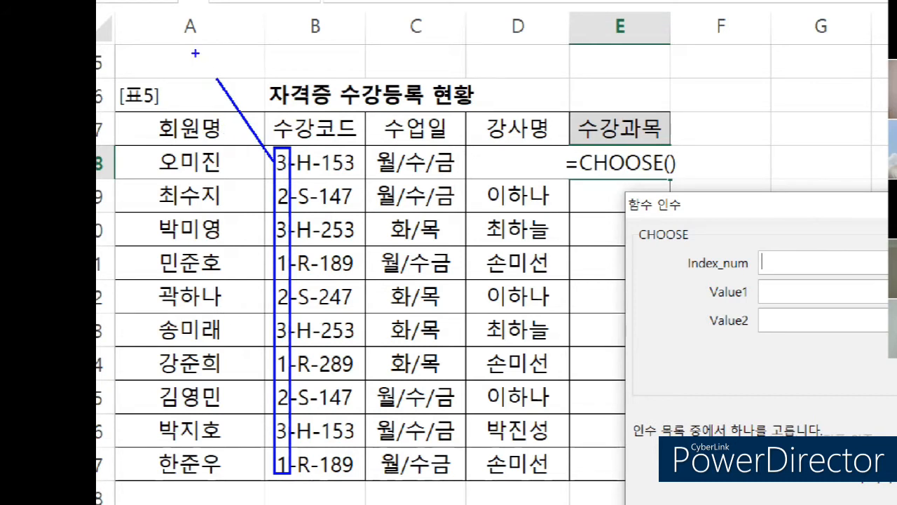
pyautogui.moveTo(194, 51)
pyautogui.mouseDown()
pyautogui.moveTo(188, 46)
pyautogui.moveTo(198, 83)
pyautogui.moveTo(220, 62)
pyautogui.moveTo(203, 55)
pyautogui.moveTo(229, 77)
pyautogui.mouseUp()
pyautogui.moveTo(247, 20)
pyautogui.mouseDown()
pyautogui.moveTo(241, 85)
pyautogui.moveTo(273, 39)
pyautogui.moveTo(264, 85)
pyautogui.mouseUp()
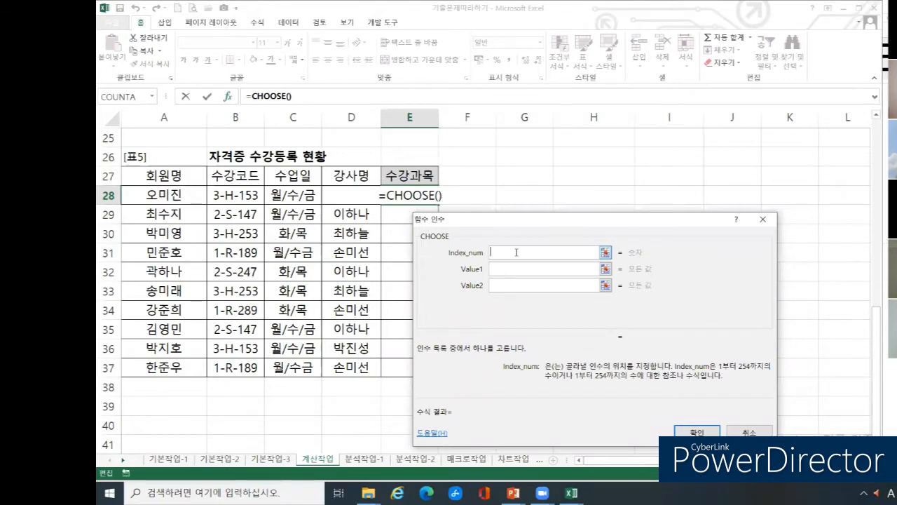
# - Begin a nested left( function as the Index_num argument of CHOOSE
pyautogui.click(249, 95)
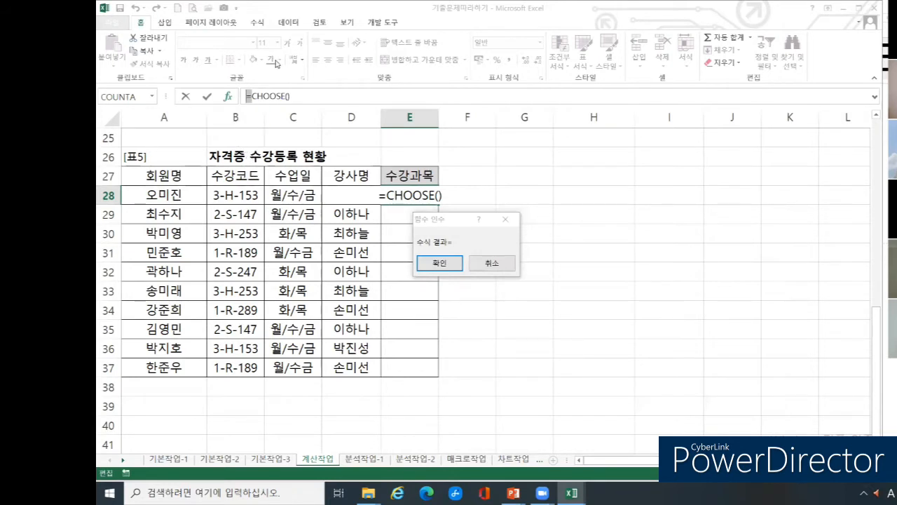
pyautogui.click(270, 96)
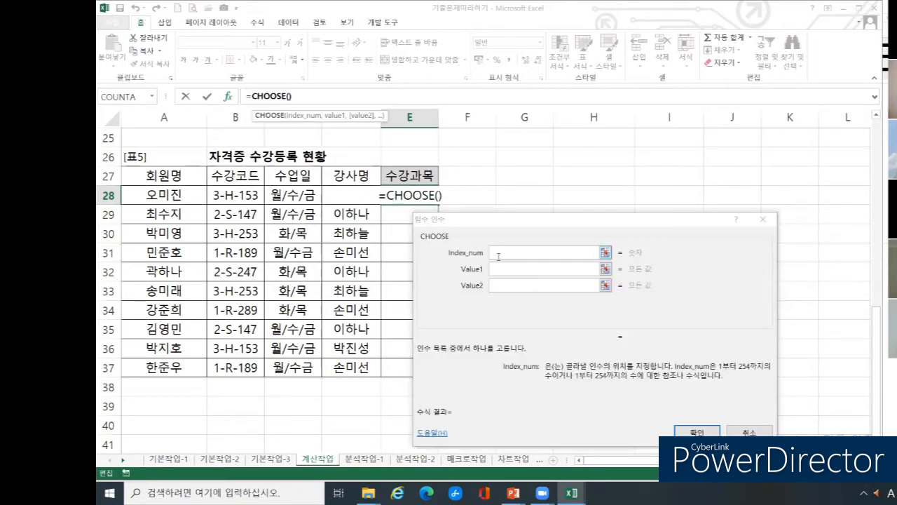
pyautogui.write('le')
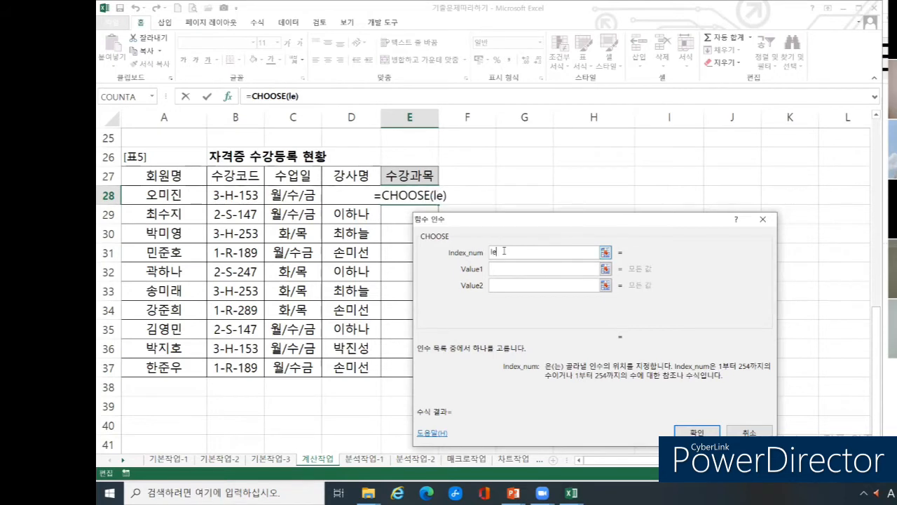
pyautogui.write('ft(')
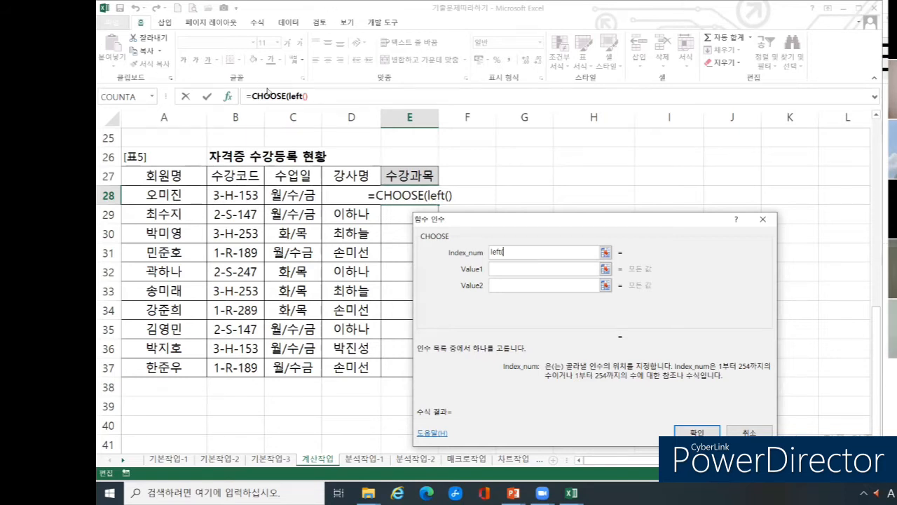
# - Bring up the arguments of the nested LEFT function within the E28 formula
pyautogui.click(297, 96)
pyautogui.click(296, 96)
pyautogui.click(297, 96)
pyautogui.click(297, 96)
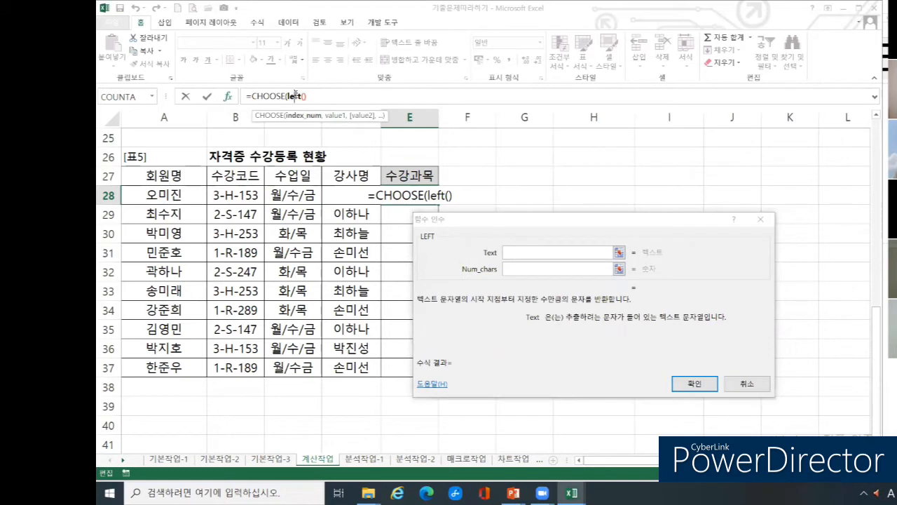
pyautogui.click(430, 239)
pyautogui.click(430, 242)
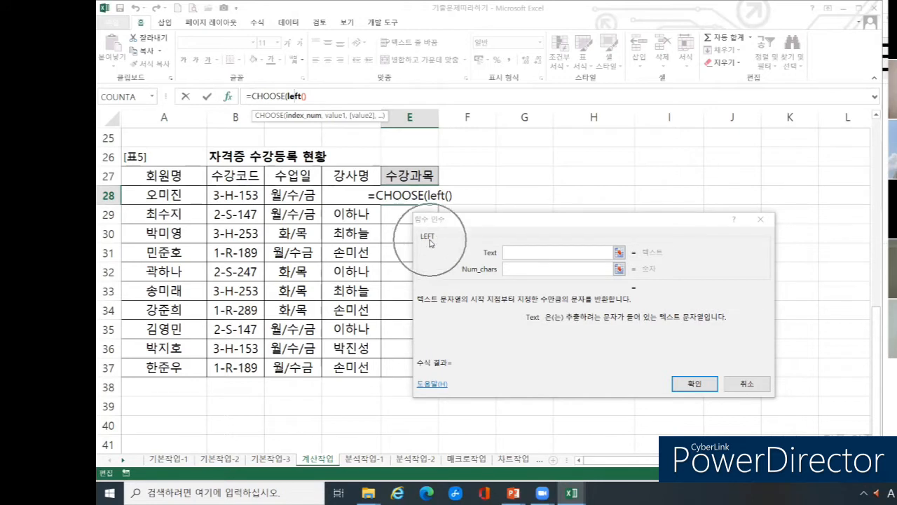
# - Switch the function arguments back to CHOOSE and return to those of the nested LEFT
pyautogui.click(269, 96)
pyautogui.click(268, 96)
pyautogui.click(269, 96)
pyautogui.click(268, 96)
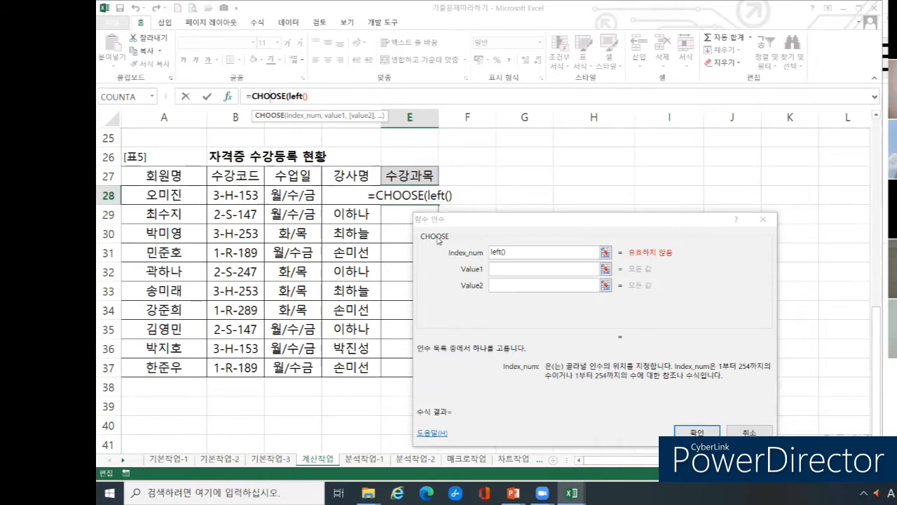
pyautogui.click(288, 96)
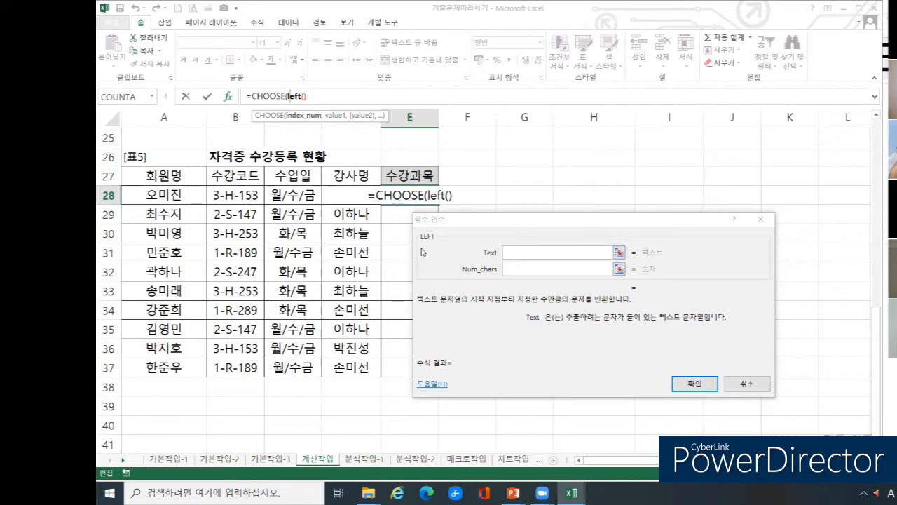
# - Fill in the nested LEFT function with B28 as Text and 1 as Num_chars, keeping row 28 uncovered
pyautogui.click(515, 254)
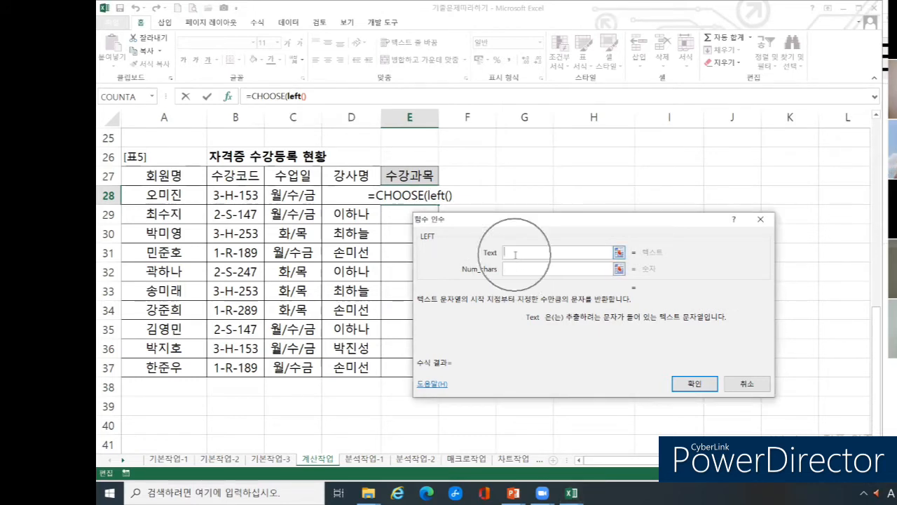
pyautogui.click(514, 253)
pyautogui.click(513, 253)
pyautogui.click(514, 253)
pyautogui.click(514, 253)
pyautogui.click(513, 253)
pyautogui.click(514, 253)
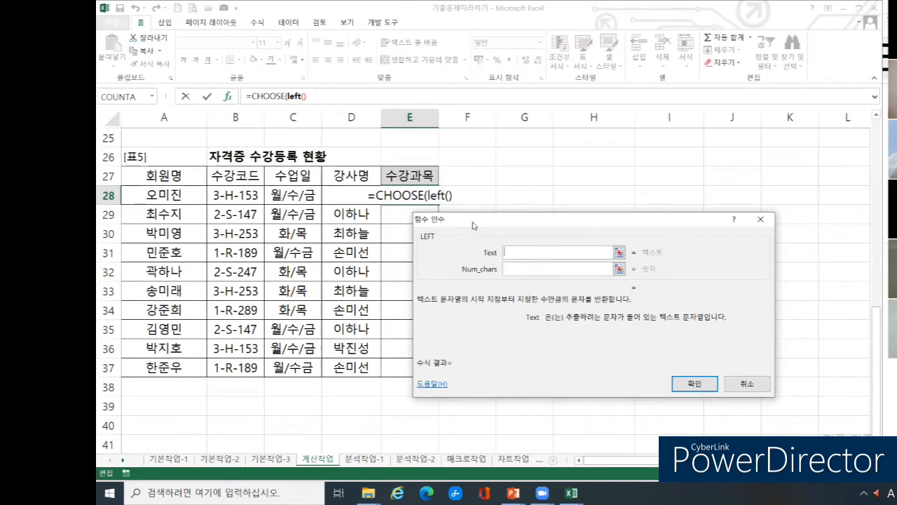
pyautogui.moveTo(473, 225); pyautogui.dragTo(186, 218)
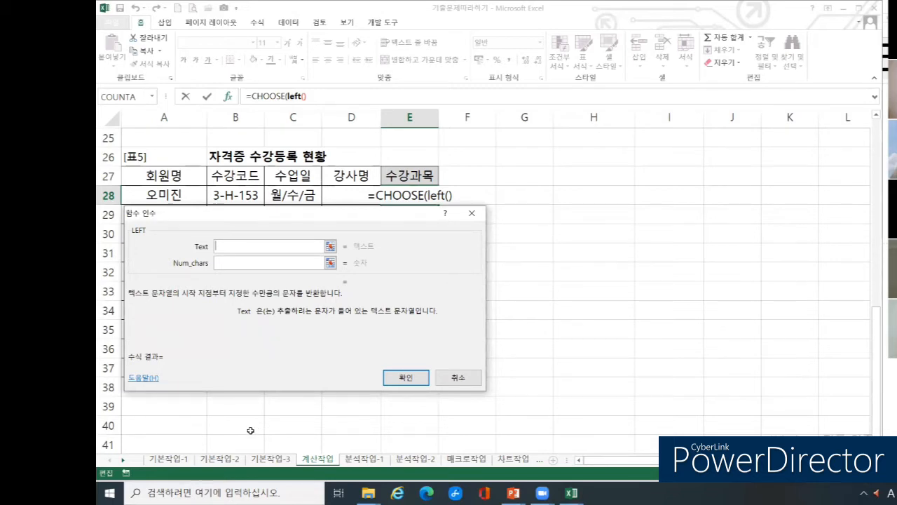
pyautogui.moveTo(248, 215)
pyautogui.mouseDown()
pyautogui.moveTo(248, 232)
pyautogui.moveTo(249, 213)
pyautogui.mouseUp()
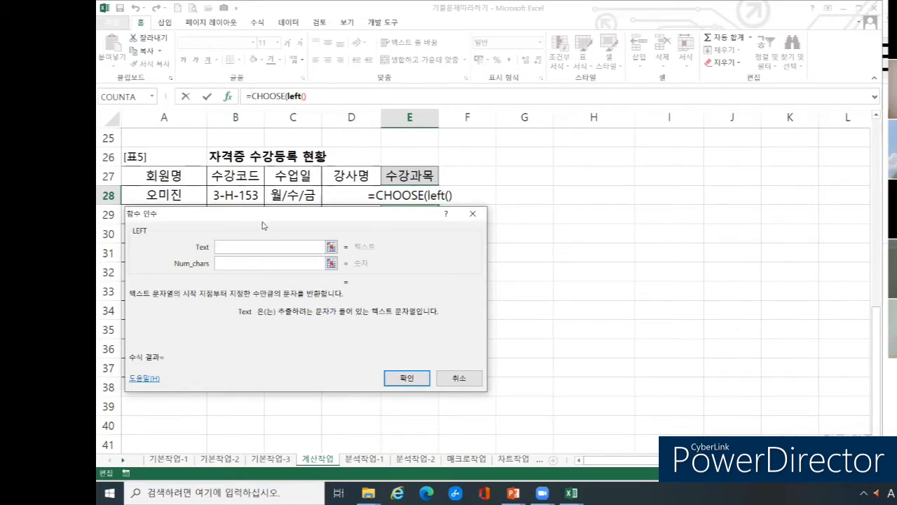
pyautogui.moveTo(263, 225); pyautogui.dragTo(264, 227)
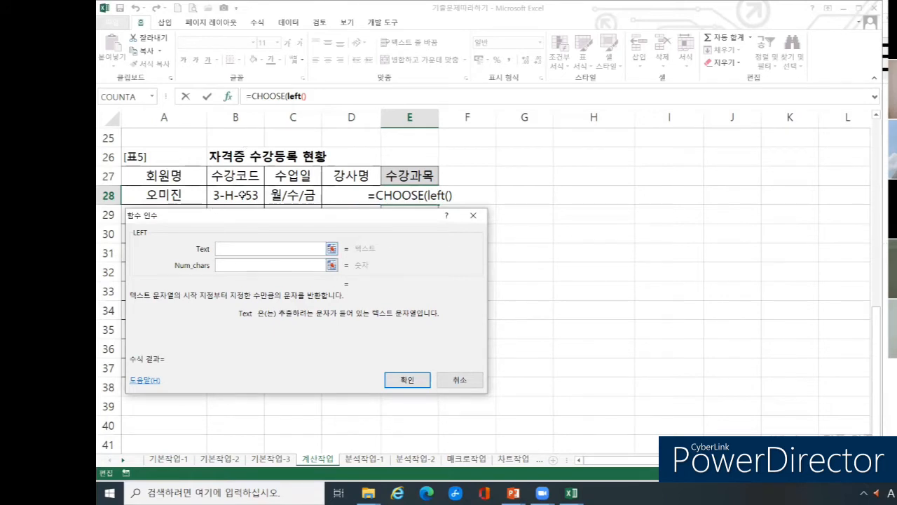
pyautogui.click(243, 195)
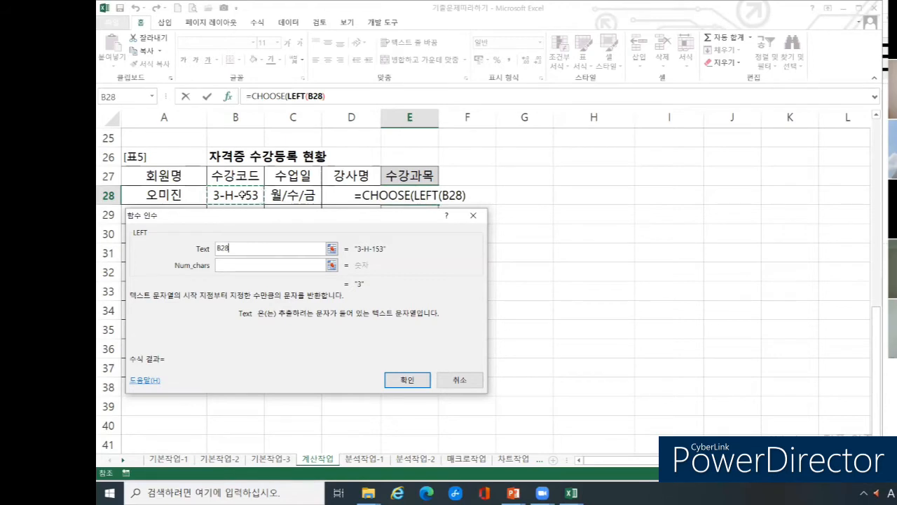
pyautogui.click(231, 267)
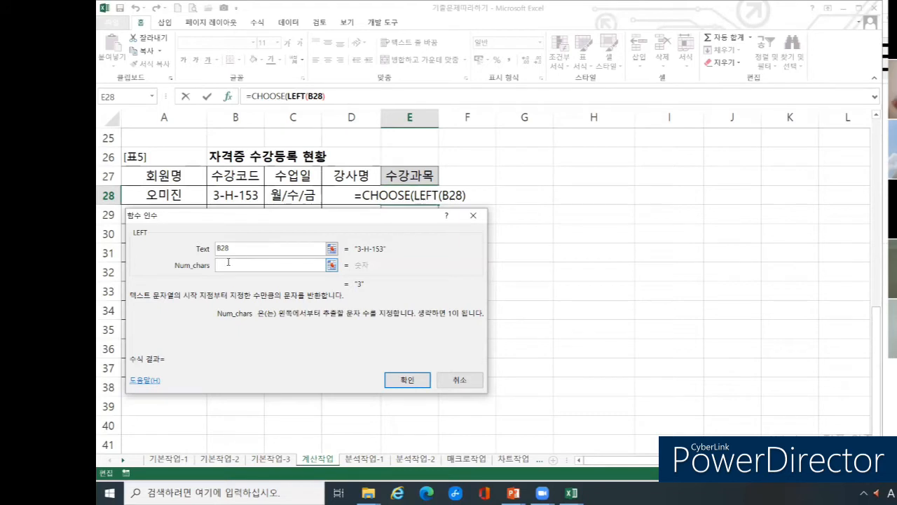
pyautogui.write('1')
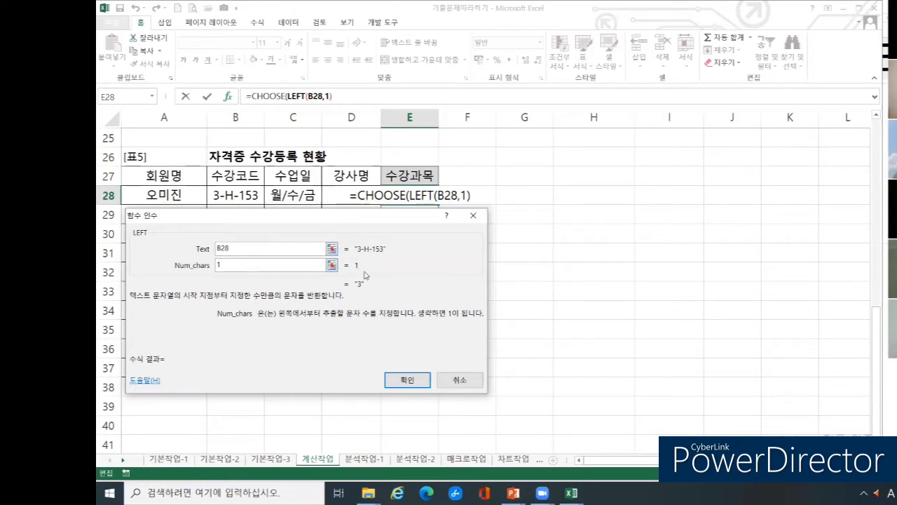
pyautogui.press('ctrl')
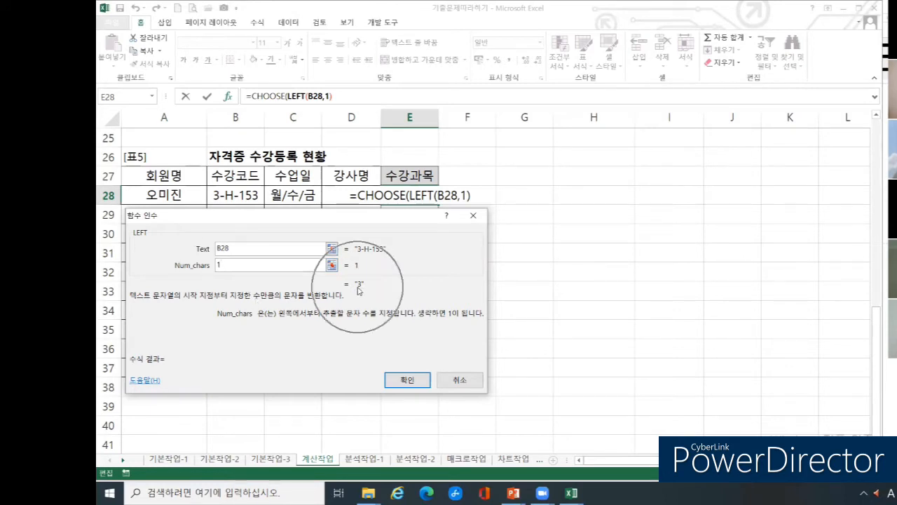
pyautogui.press('ctrl')
pyautogui.press('ctrl')
pyautogui.press('ctrl')
pyautogui.press('ctrl')
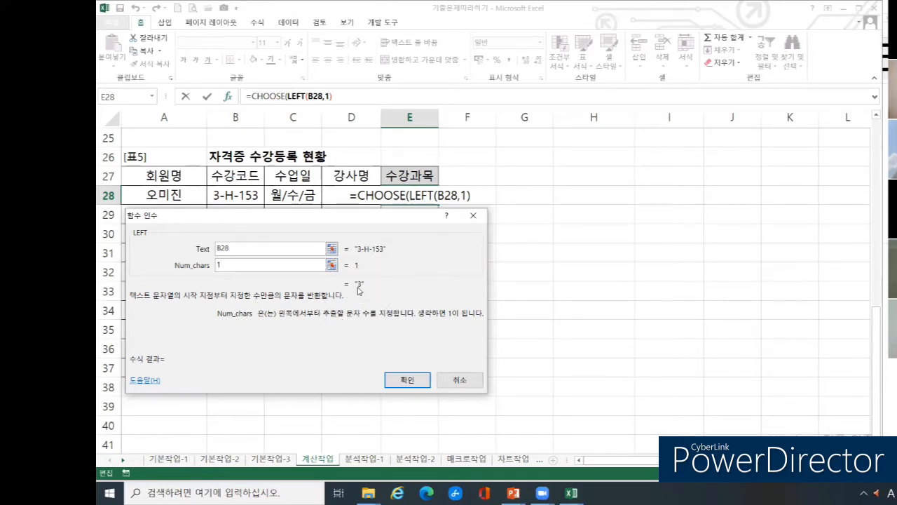
pyautogui.press('ctrl')
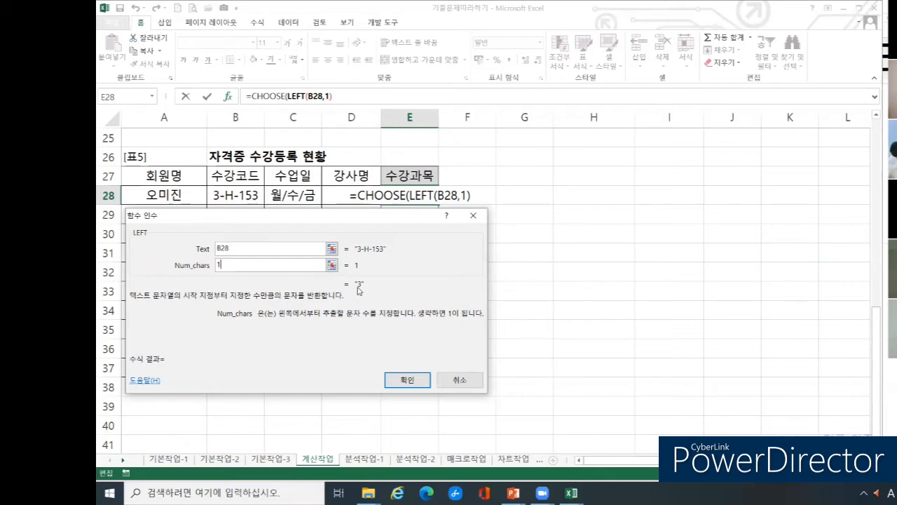
# - Return from the nested LEFT arguments to those of the outer CHOOSE function in the E28 formula
pyautogui.click(258, 97)
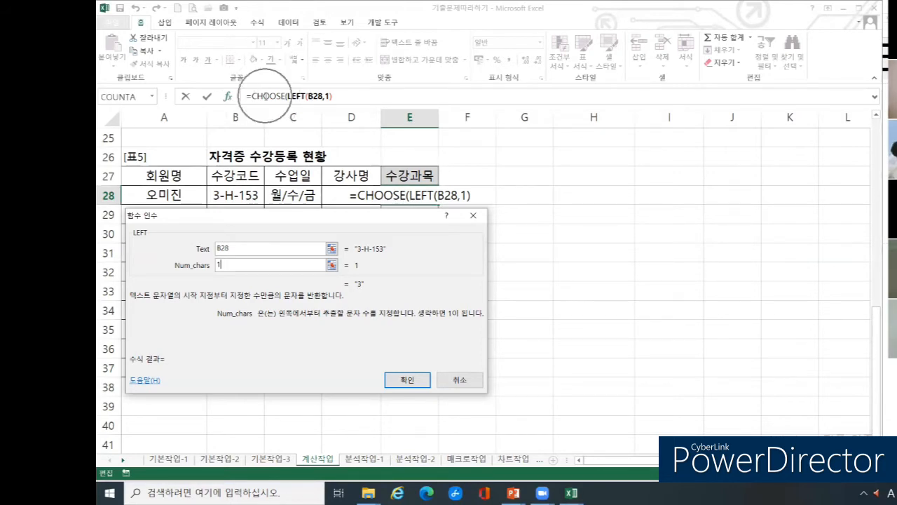
pyautogui.press('ctrl')
pyautogui.press('ctrl')
pyautogui.press('ctrl')
pyautogui.press('ctrl')
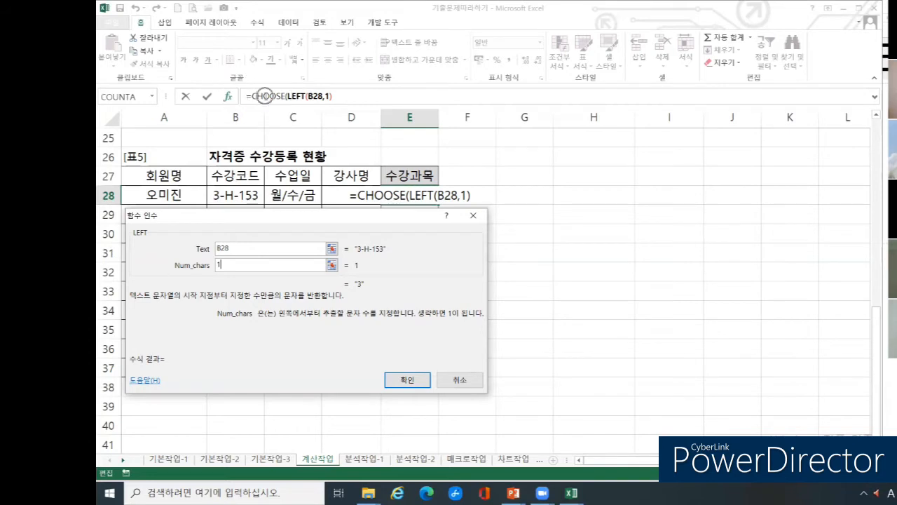
pyautogui.press('ctrl')
pyautogui.press('ctrl')
pyautogui.press('ctrl')
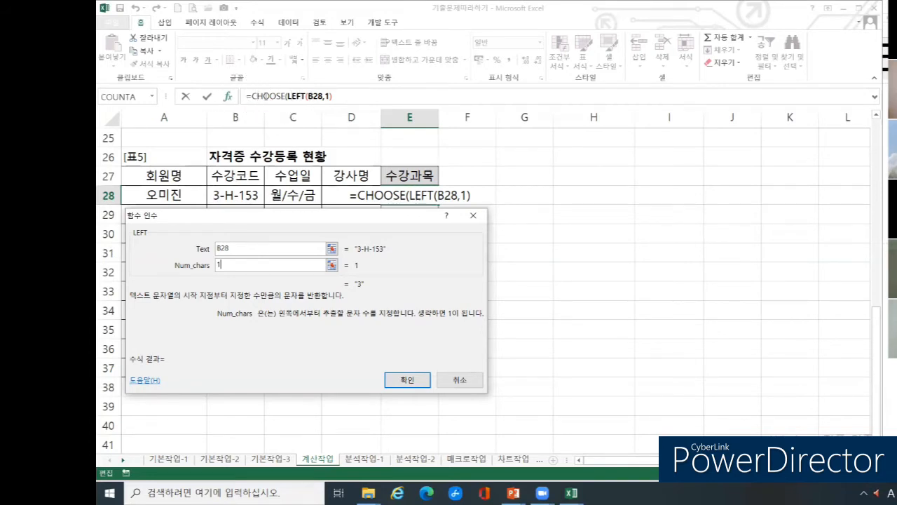
pyautogui.press('ctrl')
pyautogui.press('ctrl')
pyautogui.click(259, 96)
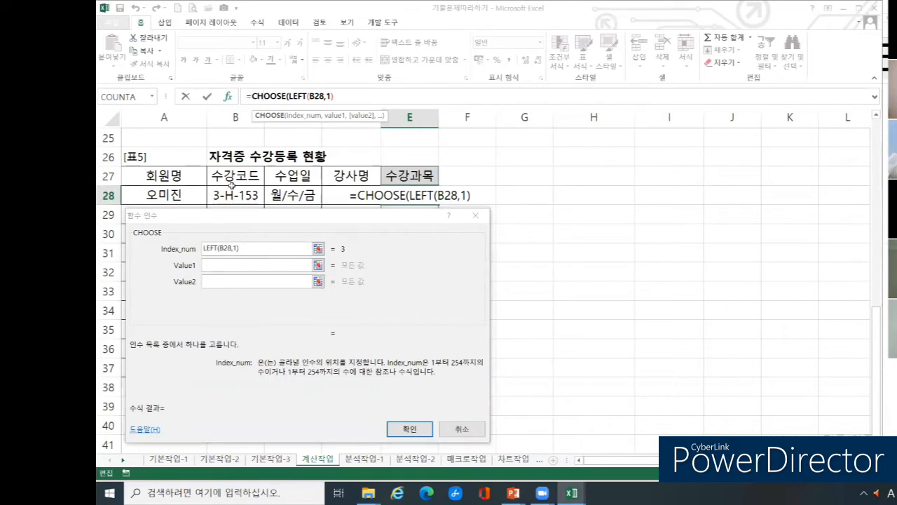
# - Enter 공인중개사 as the Value1 argument of CHOOSE, using Korean input
pyautogui.click(238, 221)
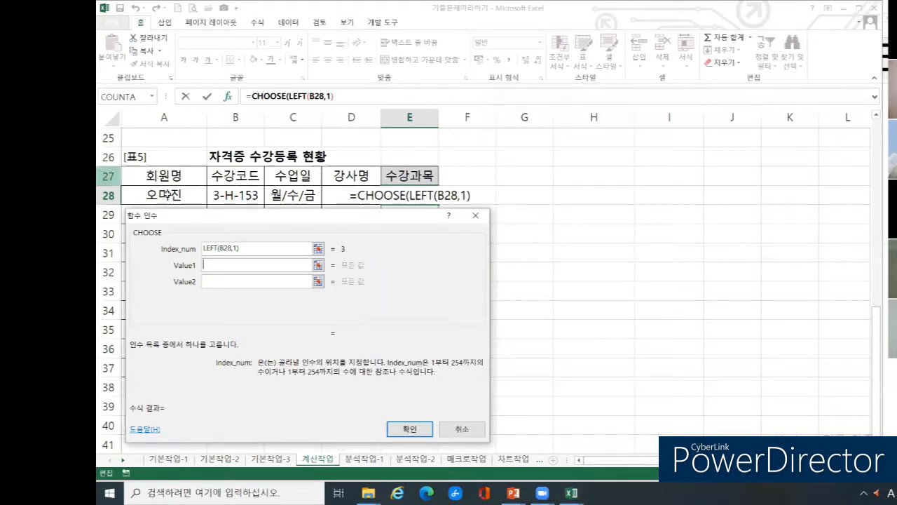
pyautogui.click(235, 263)
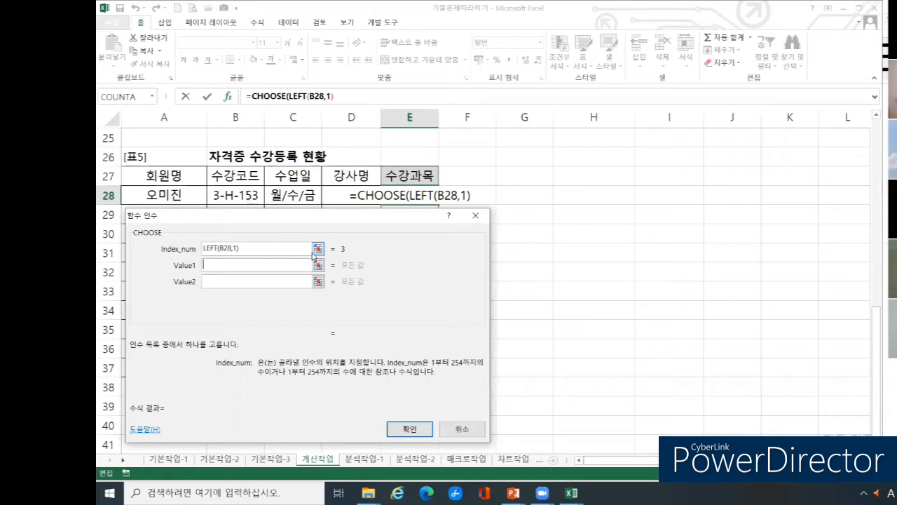
pyautogui.click(217, 266)
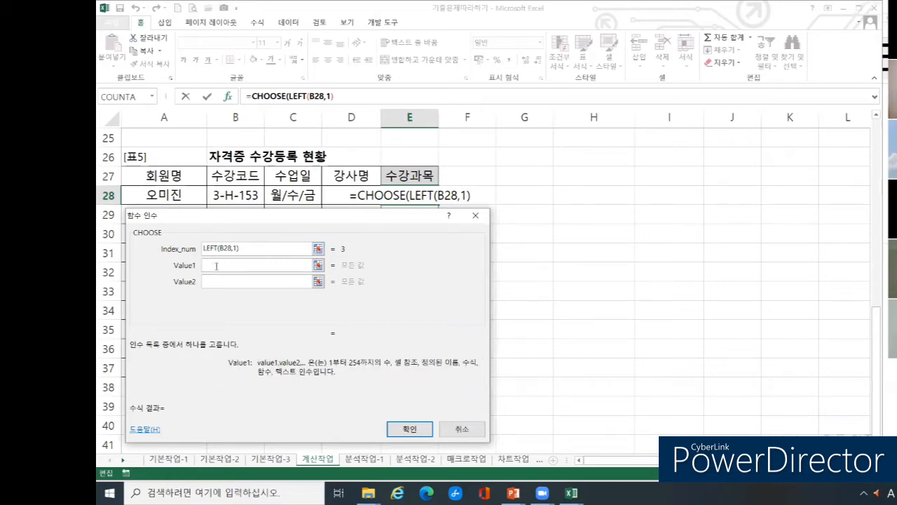
pyautogui.write('rhd')
pyautogui.press('BackSpace')
pyautogui.press('BackSpace')
pyautogui.press('BackSpace')
pyautogui.press('Hangul')
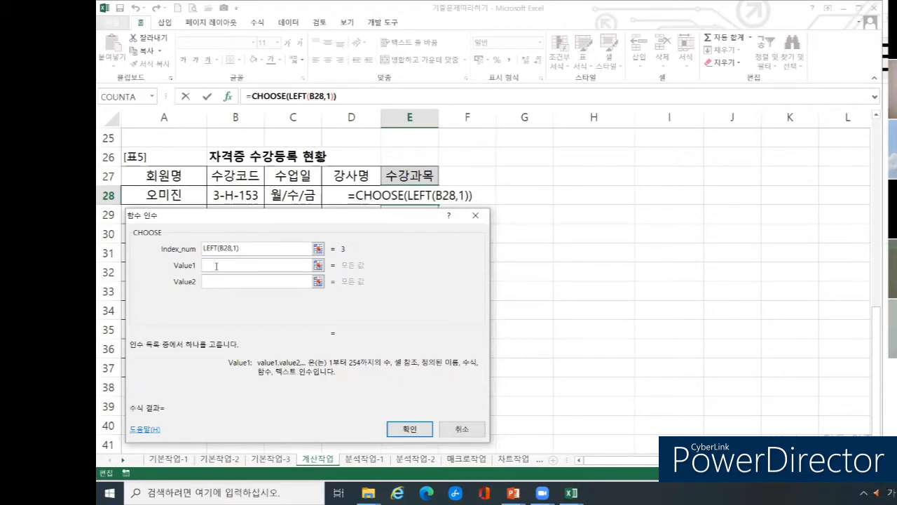
pyautogui.write('공인중개사')
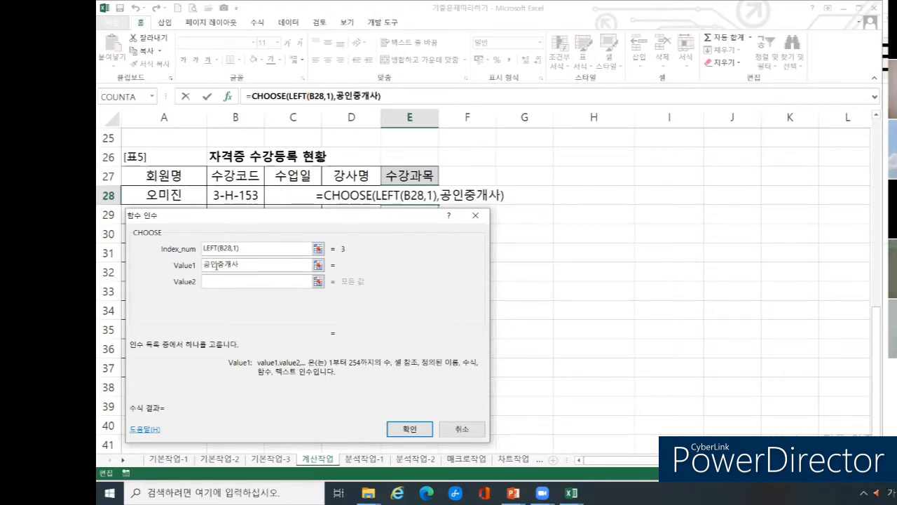
pyautogui.press('Tab')
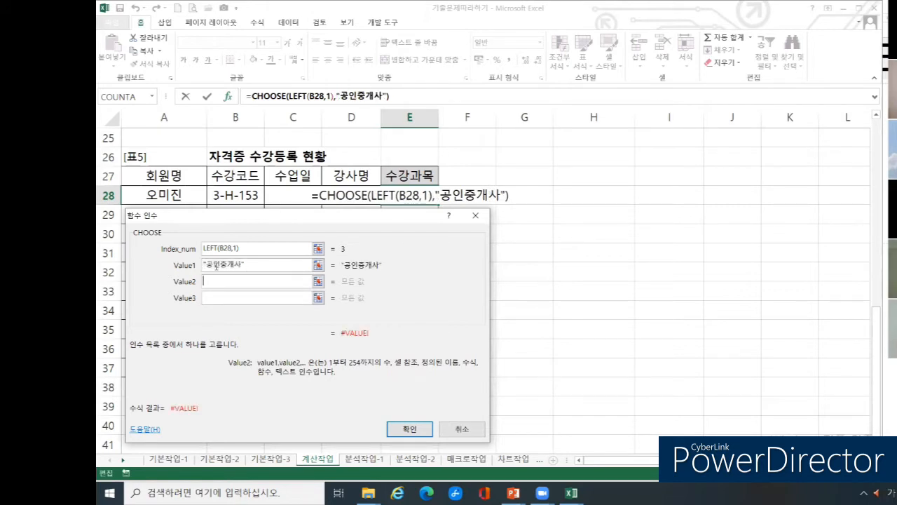
# - Enter 사회복지사 as Value2 and 주택관리사 as Value3 of the CHOOSE function
pyautogui.write('사회복지사')
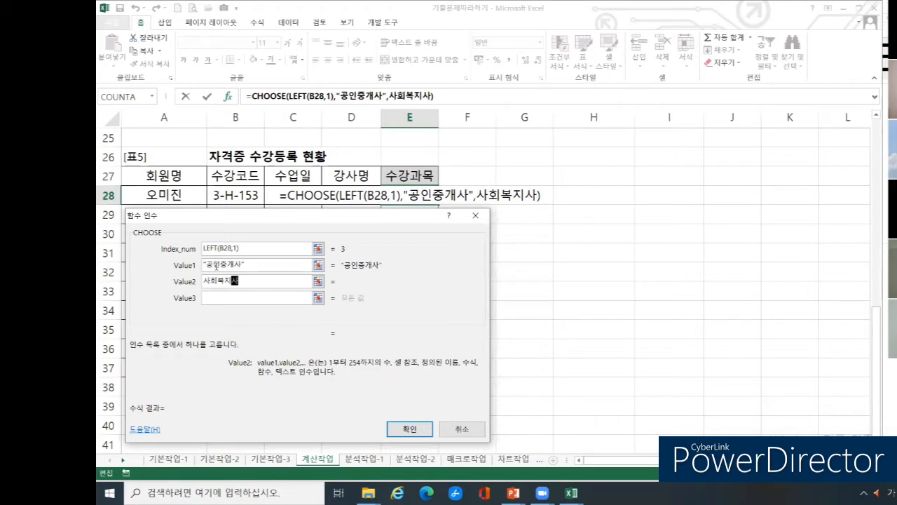
pyautogui.press('Tab')
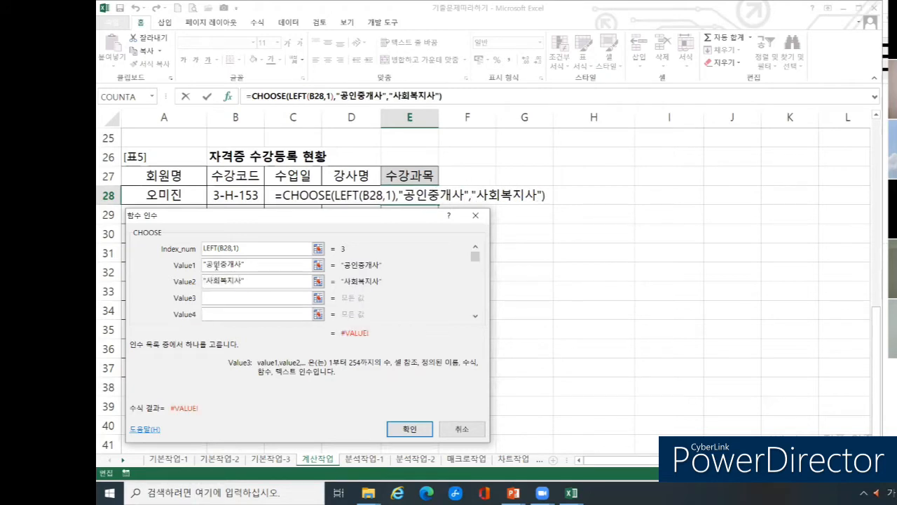
pyautogui.write('주택관리')
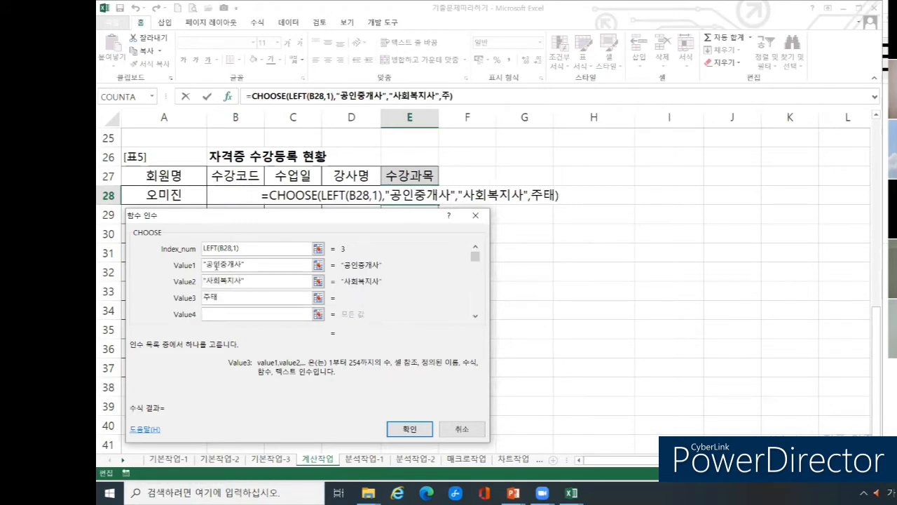
pyautogui.write('사')
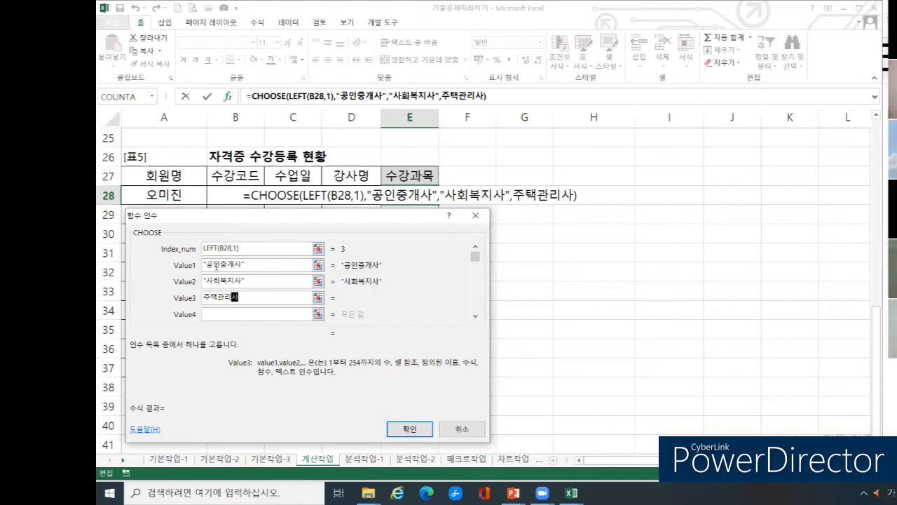
pyautogui.press('Tab')
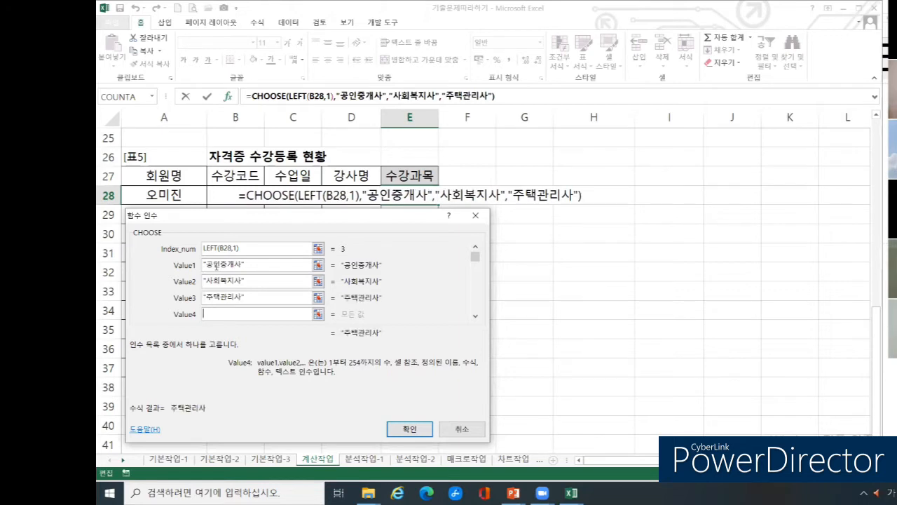
# - Look through the additional optional Value arguments of CHOOSE as far as Value15, leaving them empty
pyautogui.press('Tab')
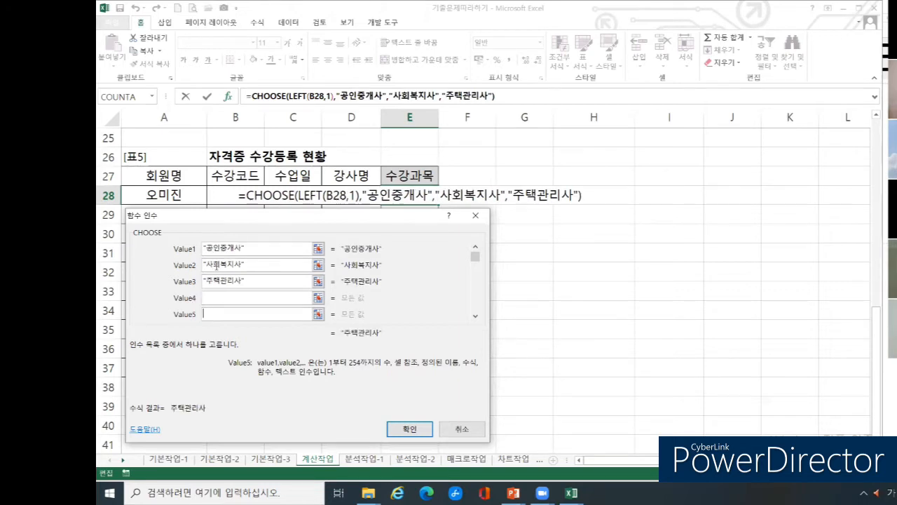
pyautogui.press('Tab')
pyautogui.press('Tab')
pyautogui.press('Tab')
pyautogui.press('Tab')
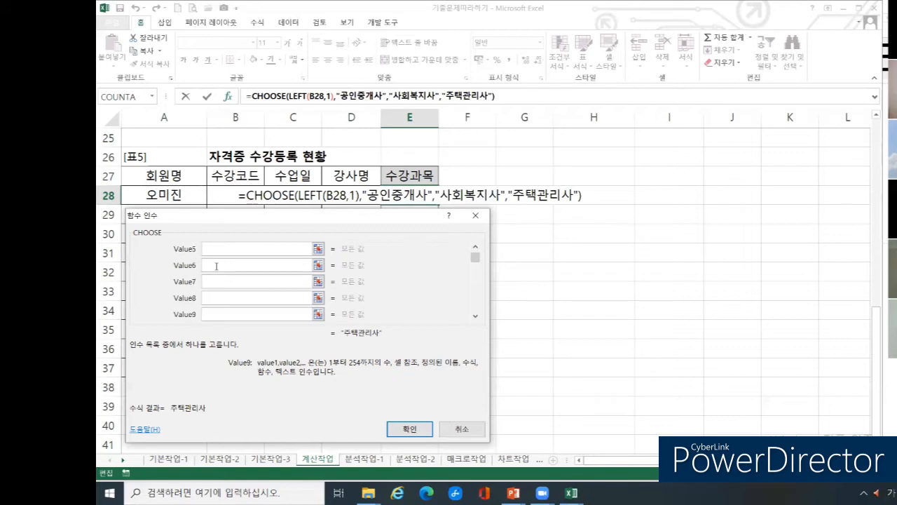
pyautogui.press('Tab')
pyautogui.press('Tab')
pyautogui.press('Tab')
pyautogui.press('Tab')
pyautogui.press('Tab')
pyautogui.press('Tab')
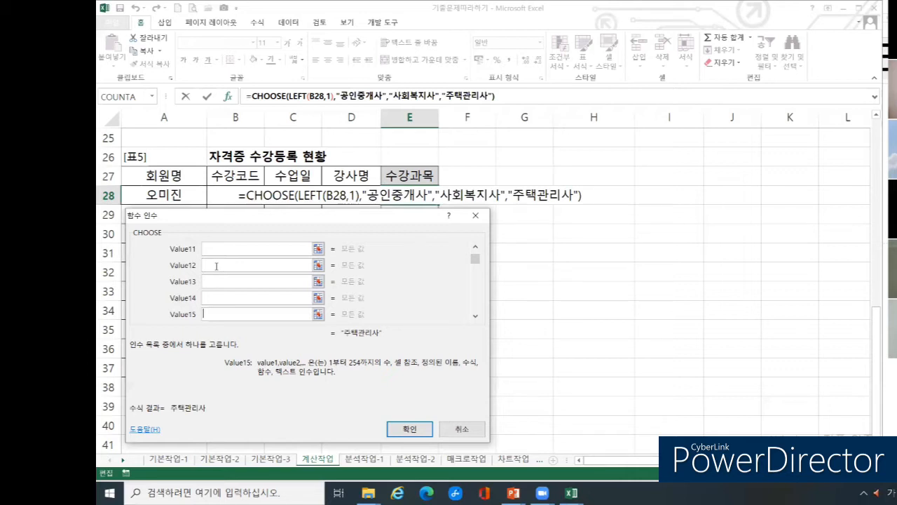
# - Confirm the CHOOSE formula in E28 and fill it down the 수강과목 column to E37
pyautogui.click(408, 424)
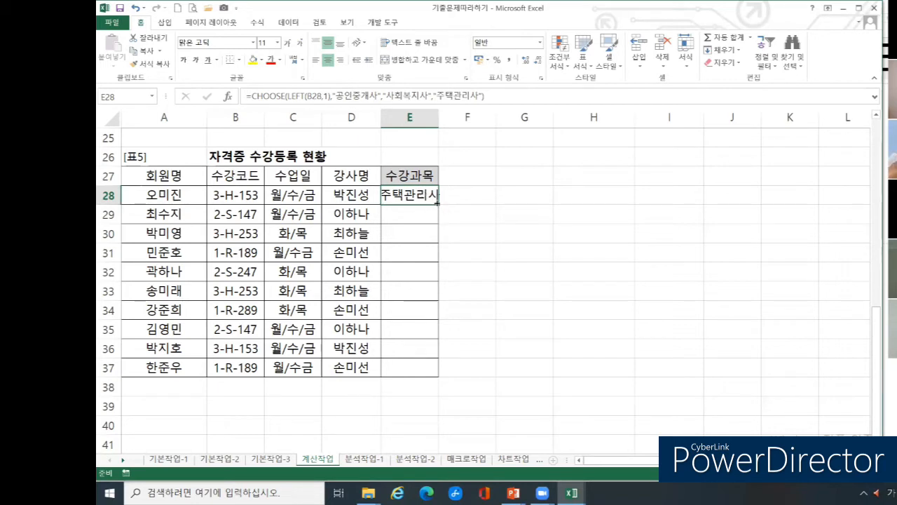
pyautogui.press('ctrl')
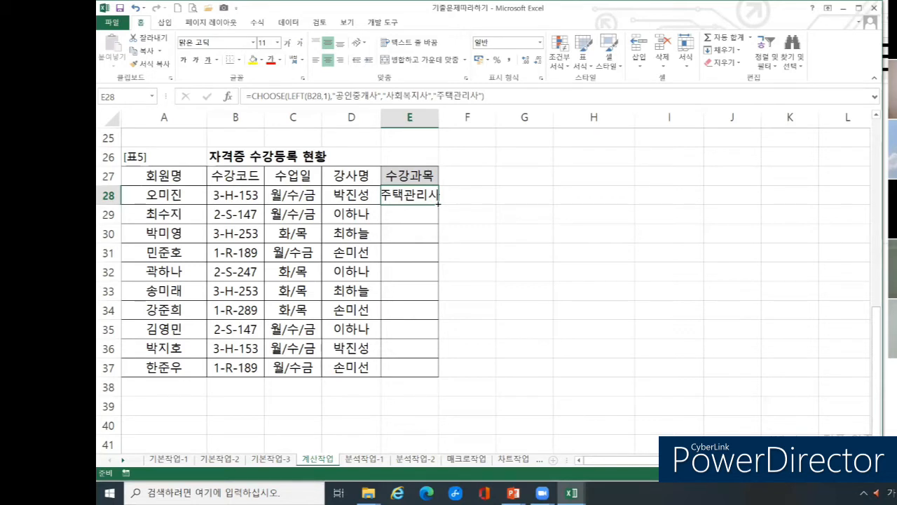
pyautogui.moveTo(438, 203); pyautogui.dragTo(432, 379)
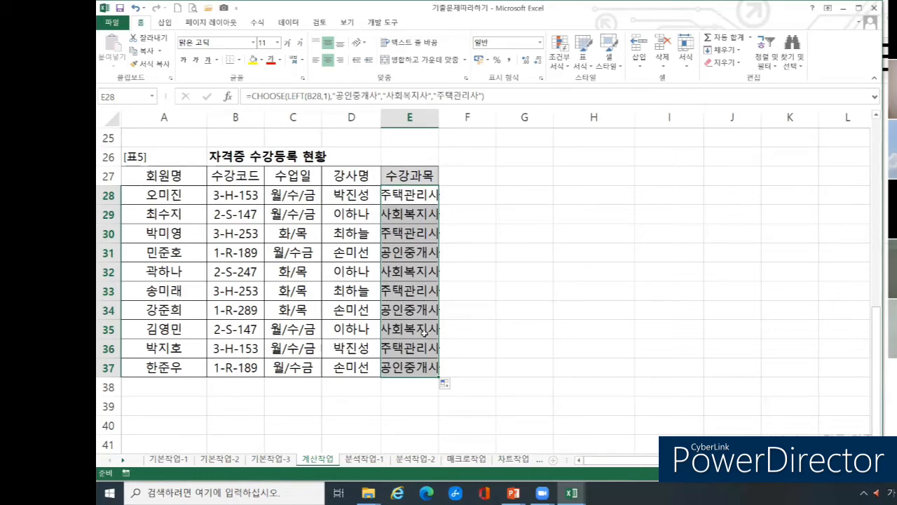
# - Enter 우수매장 in K2, beside the 비고 header of table 2
pyautogui.scroll(4, 396, 260)
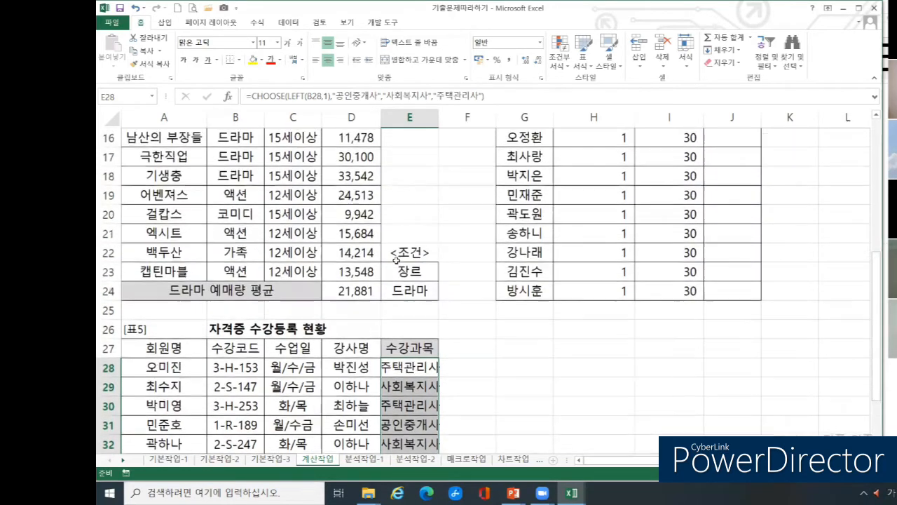
pyautogui.scroll(4, 396, 260)
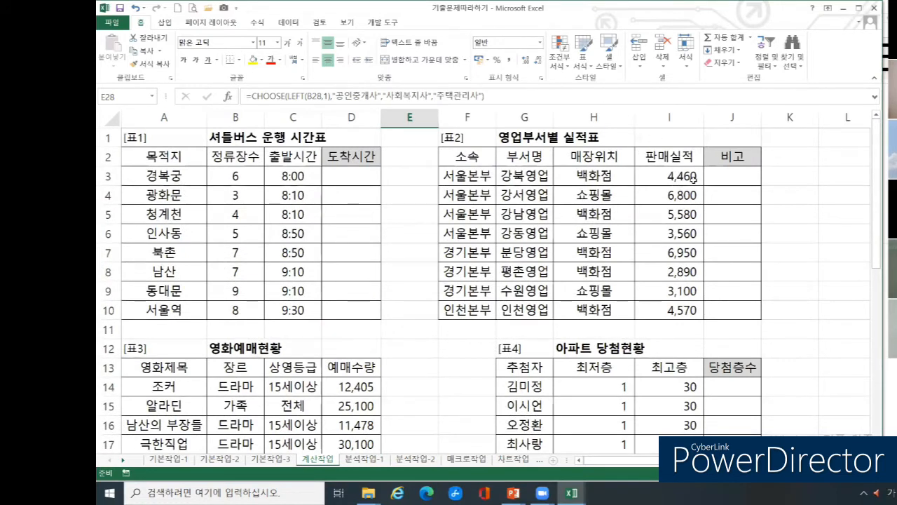
pyautogui.click(726, 179)
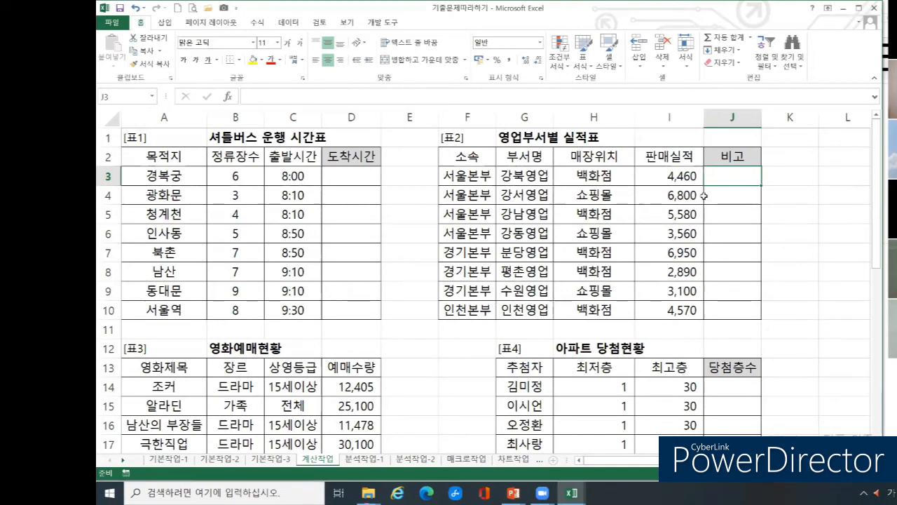
pyautogui.click(795, 159)
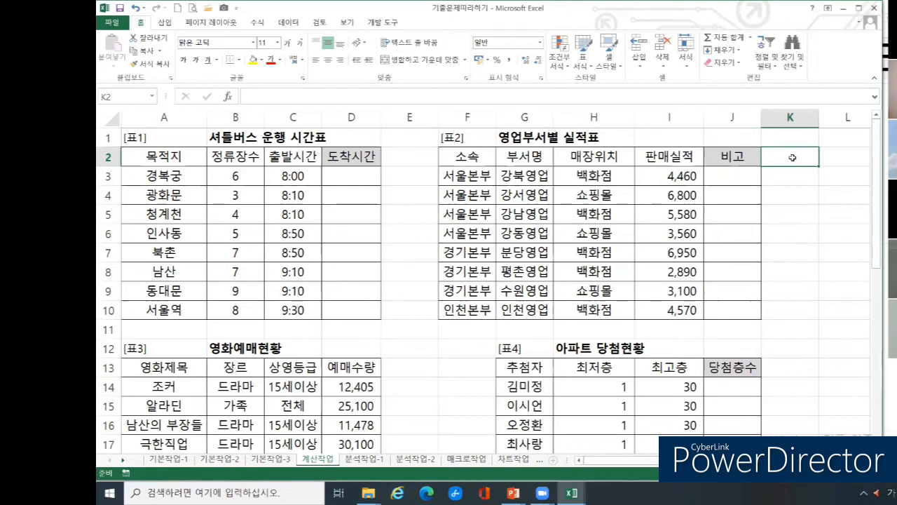
pyautogui.write('우수매자ㅇ')
pyautogui.press('Return')
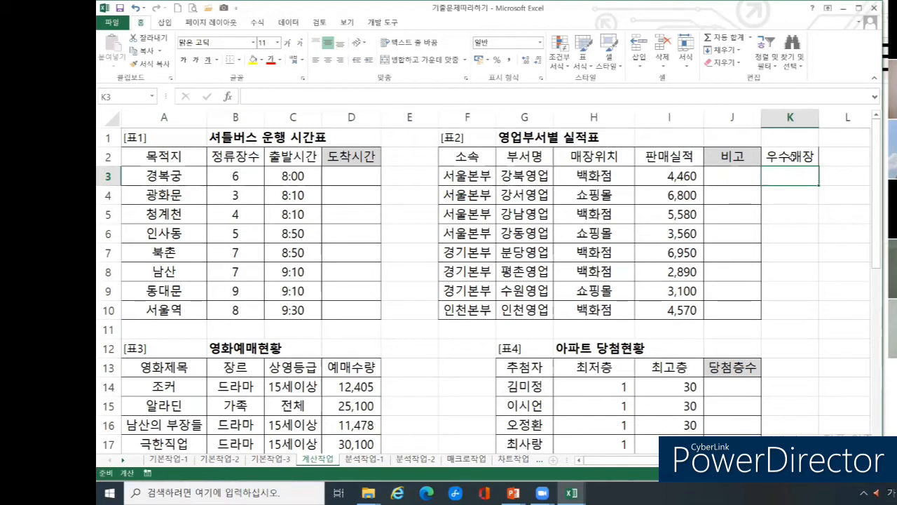
# - Examine the 판매실적 figures of table 2 one after another in I3:I10
pyautogui.moveTo(678, 172); pyautogui.dragTo(678, 311)
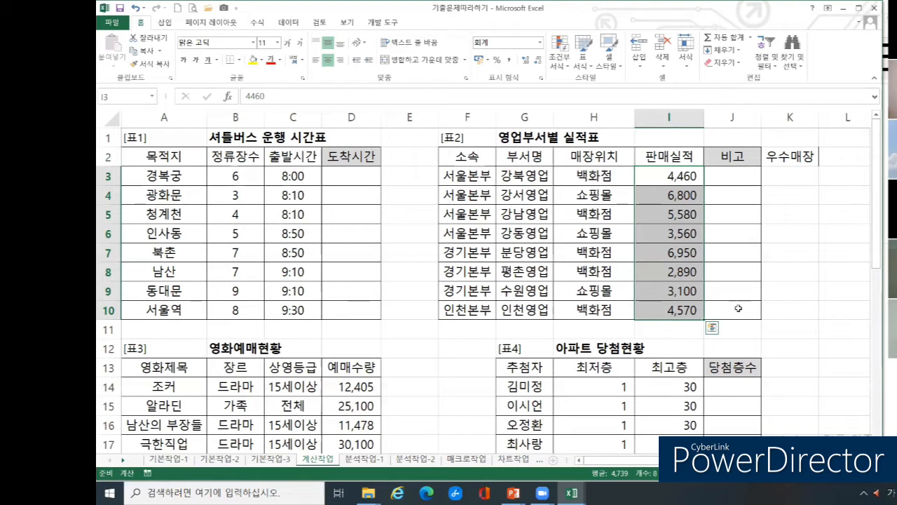
pyautogui.click(675, 189)
pyautogui.click(668, 212)
pyautogui.click(667, 233)
pyautogui.click(667, 252)
pyautogui.click(667, 271)
pyautogui.click(667, 290)
pyautogui.click(664, 309)
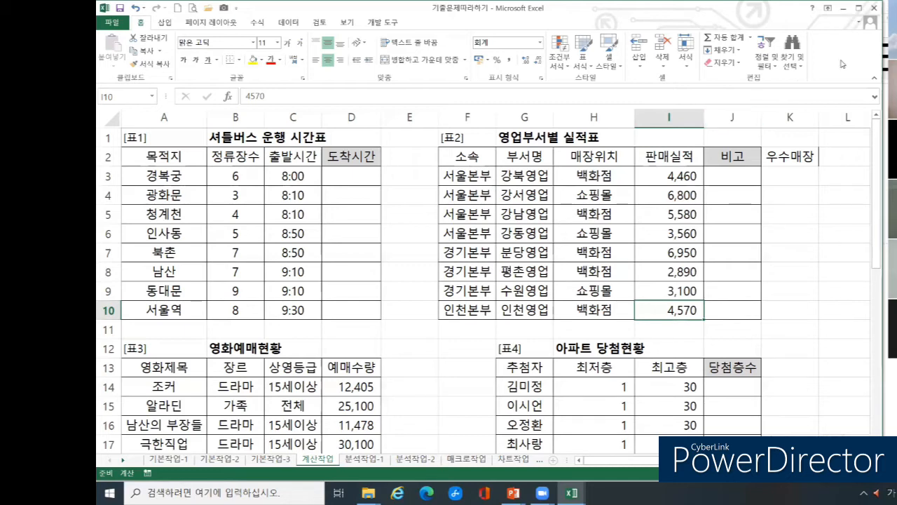
# - Switch to the PowerPoint function summary and look through its slides as an overview of thumbnails
pyautogui.click(842, 8)
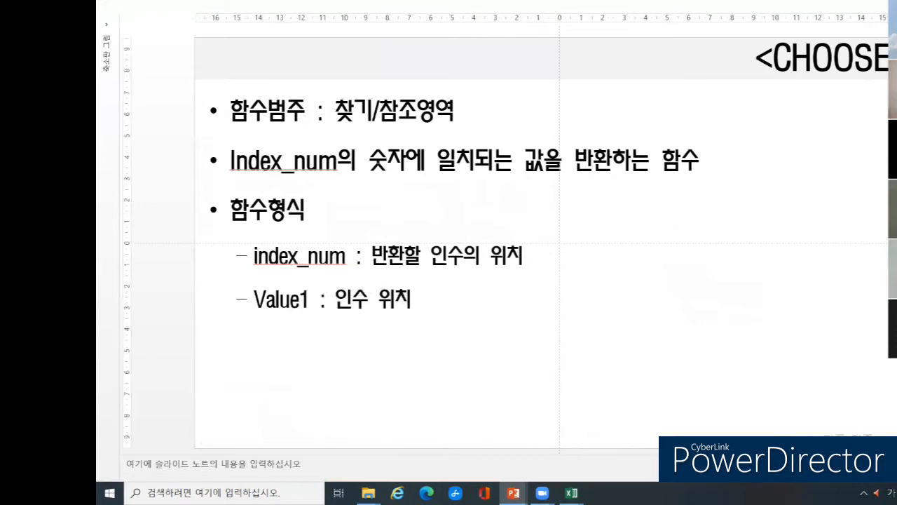
pyautogui.click(890, 8)
pyautogui.click(844, 60)
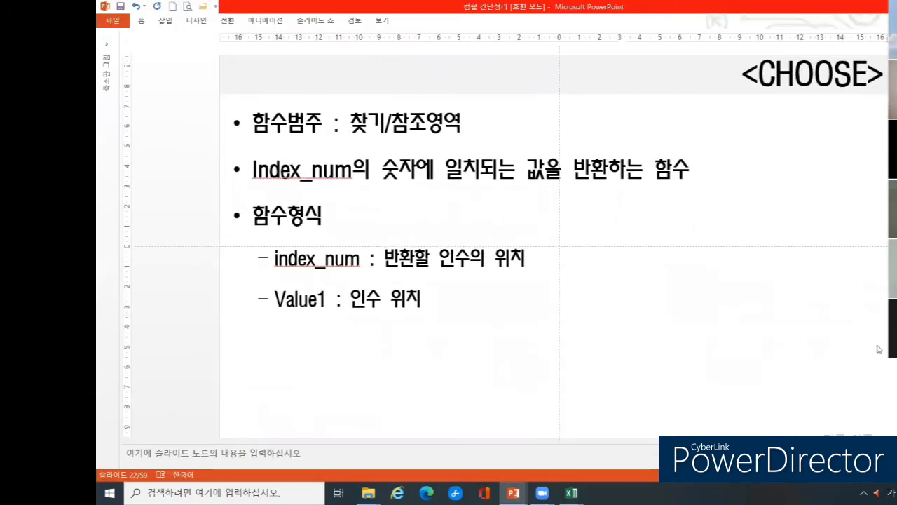
pyautogui.click(778, 476)
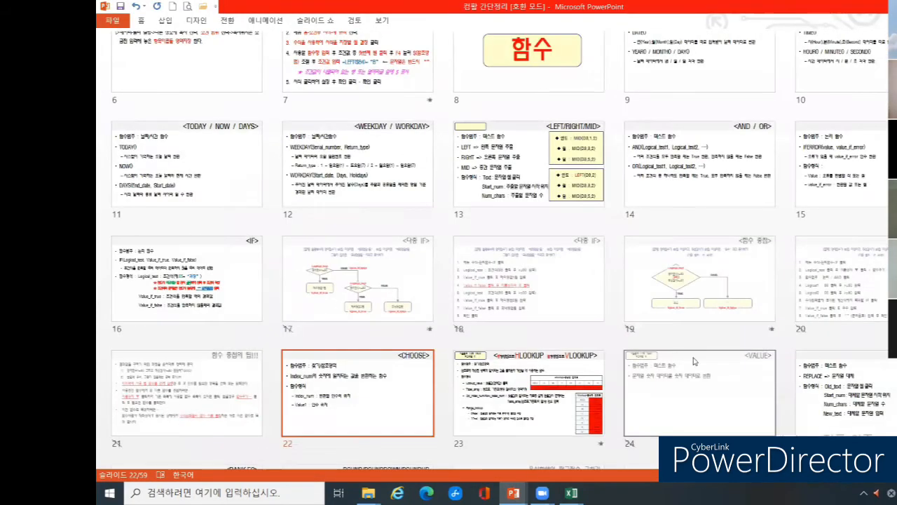
pyautogui.scroll(2, 619, 346)
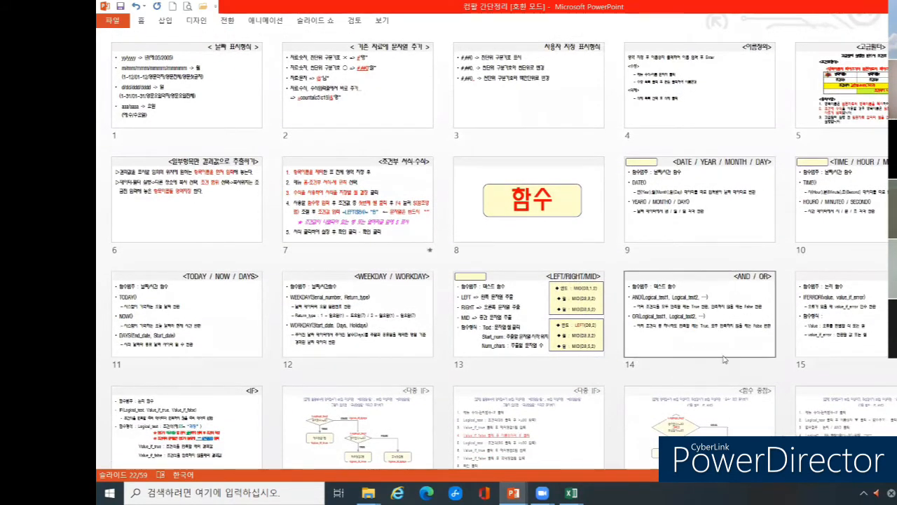
pyautogui.scroll(-5, 722, 356)
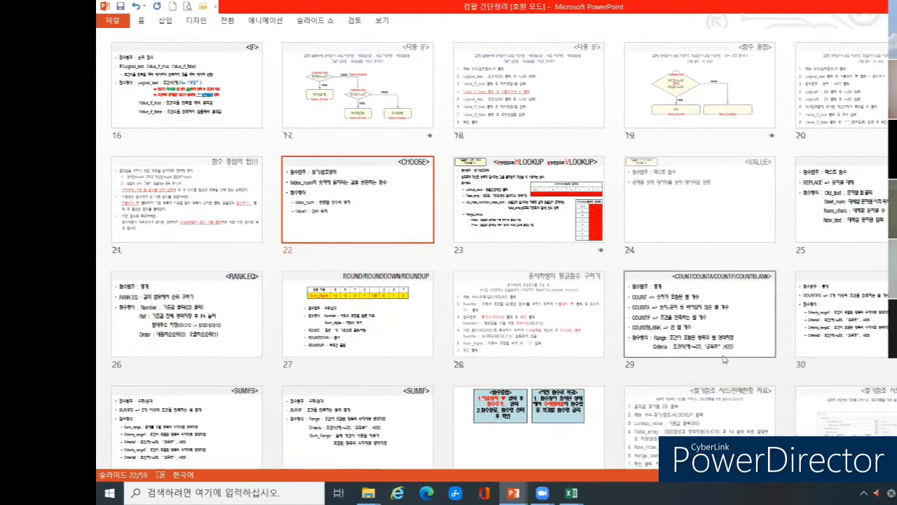
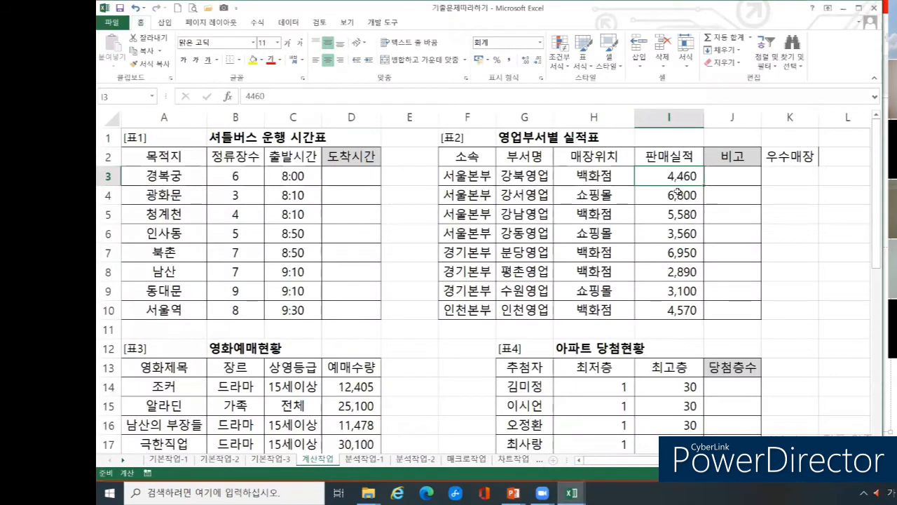
# - Review the 판매실적 range I3:I10 of table 2, and examine the Ref and Order arguments on the RANK.EQ slide in PowerPoint
pyautogui.moveTo(675, 179); pyautogui.dragTo(662, 311)
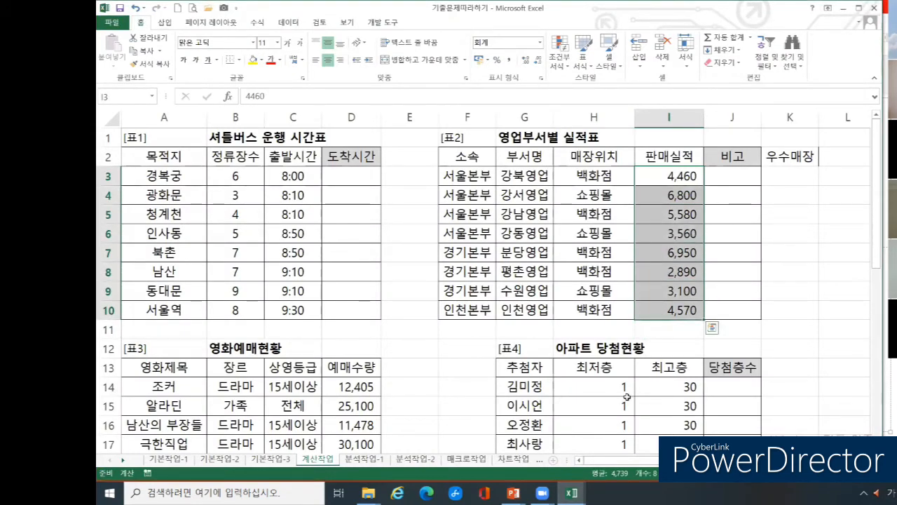
pyautogui.click(638, 176)
pyautogui.moveTo(659, 218); pyautogui.dragTo(662, 328)
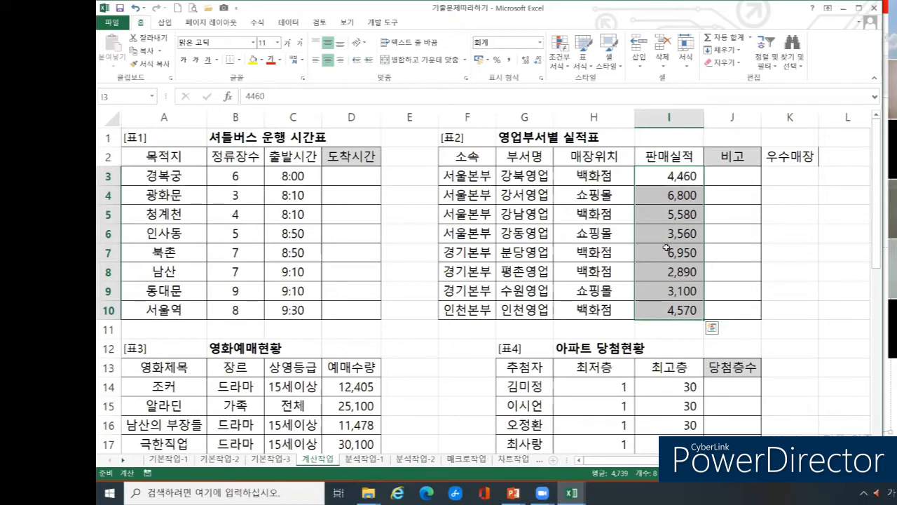
pyautogui.hotkey('alt', 'Tab')
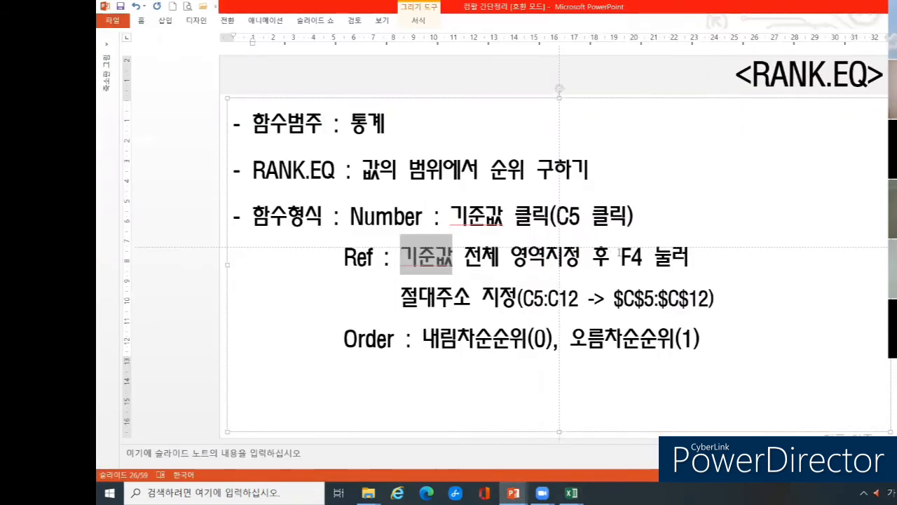
pyautogui.doubleClick(631, 257)
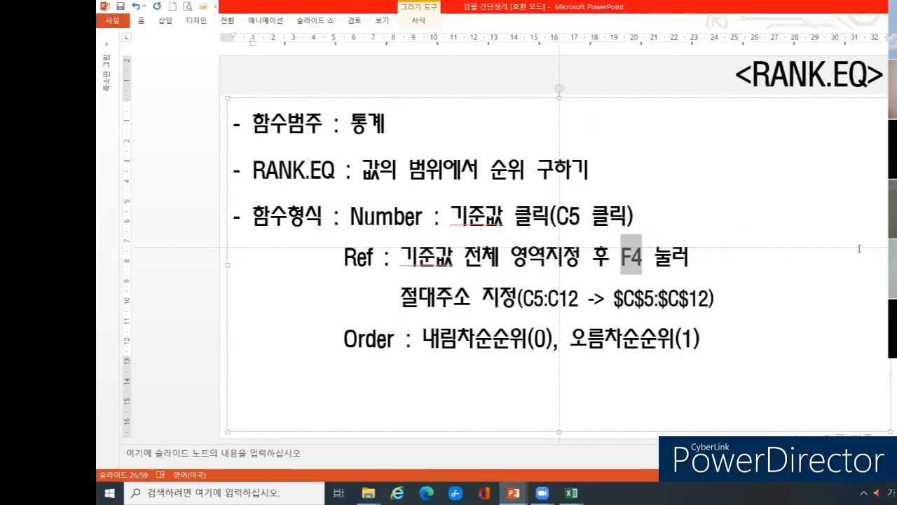
pyautogui.moveTo(423, 341); pyautogui.dragTo(752, 342)
pyautogui.click(752, 342)
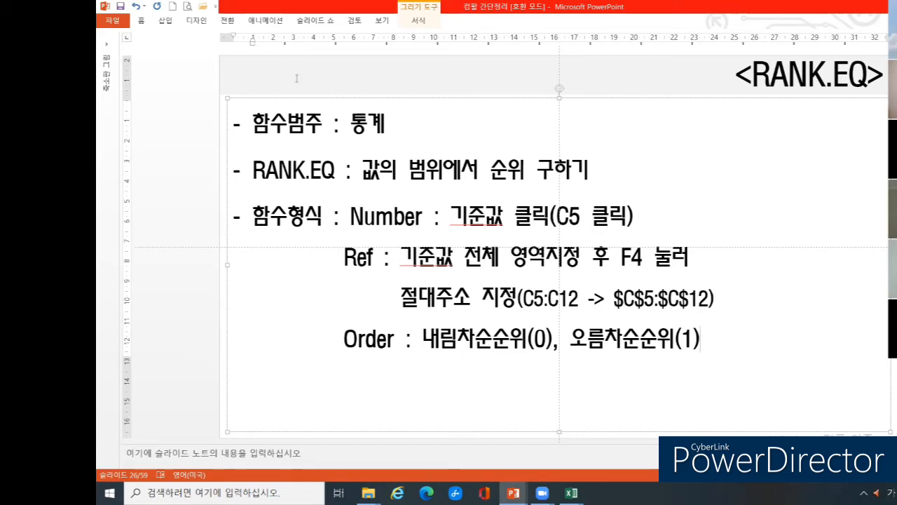
# - Switch back to the Excel workbook 기출문제따라하기 and start a CHOOSE formula in K3, with its function arguments open clear of the 우수매장 cell
pyautogui.moveTo(571, 493)
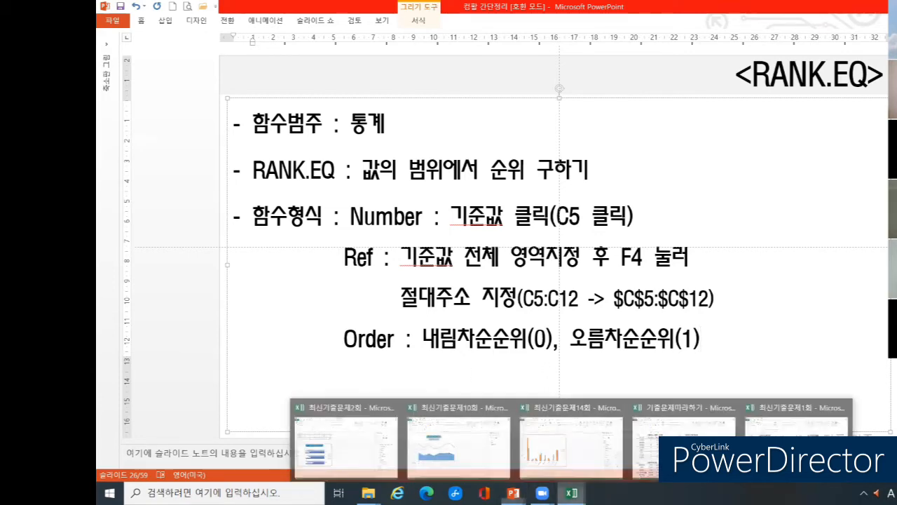
pyautogui.click(654, 447)
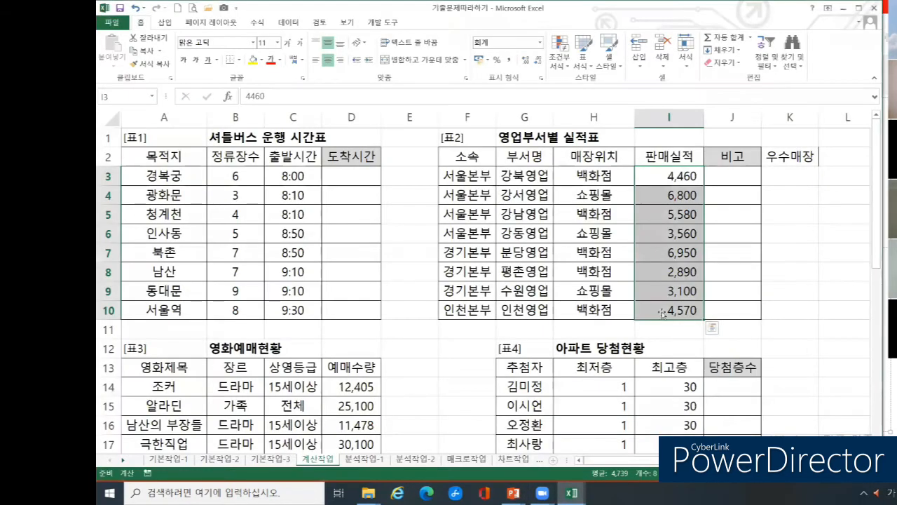
pyautogui.click(796, 179)
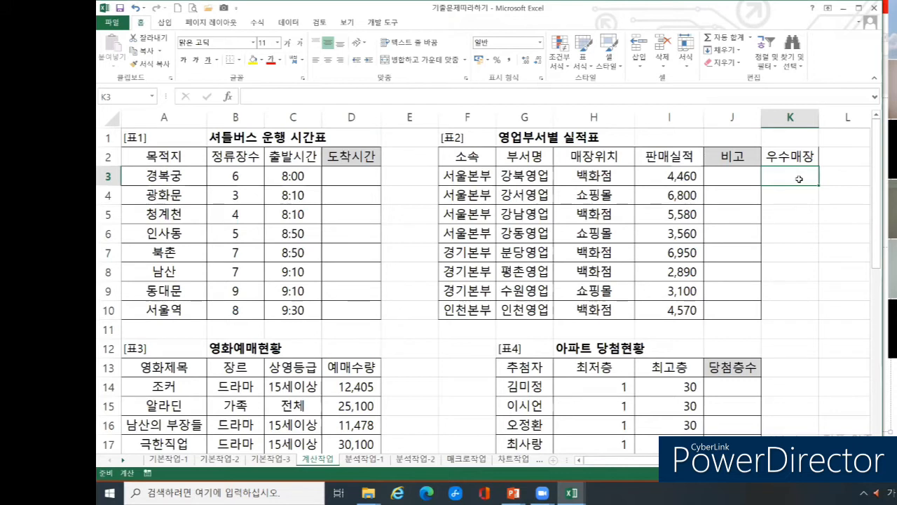
pyautogui.write('=ㅊ')
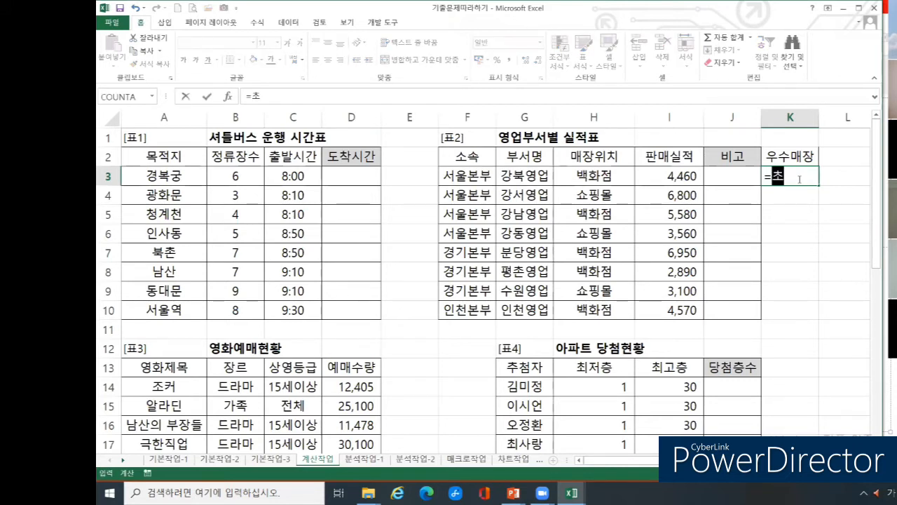
pyautogui.press('BackSpace')
pyautogui.write('cho')
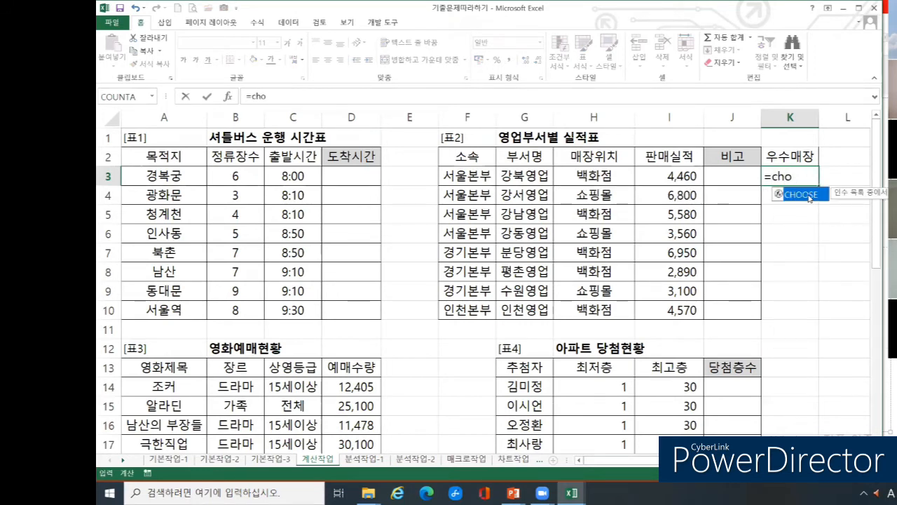
pyautogui.doubleClick(810, 200)
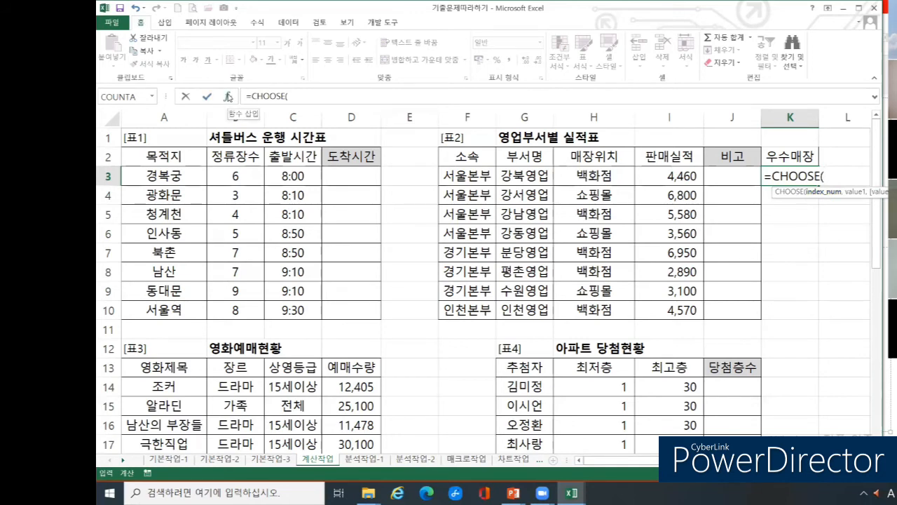
pyautogui.click(228, 97)
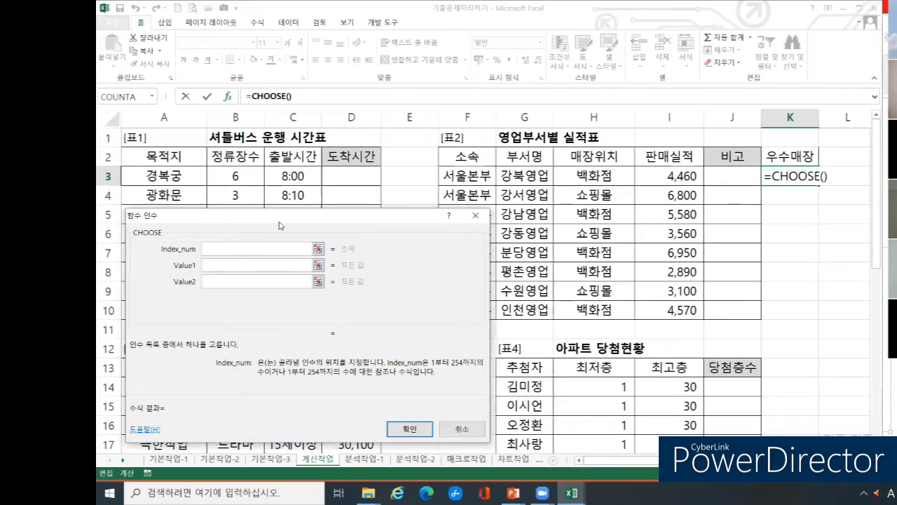
pyautogui.moveTo(278, 225); pyautogui.dragTo(655, 204)
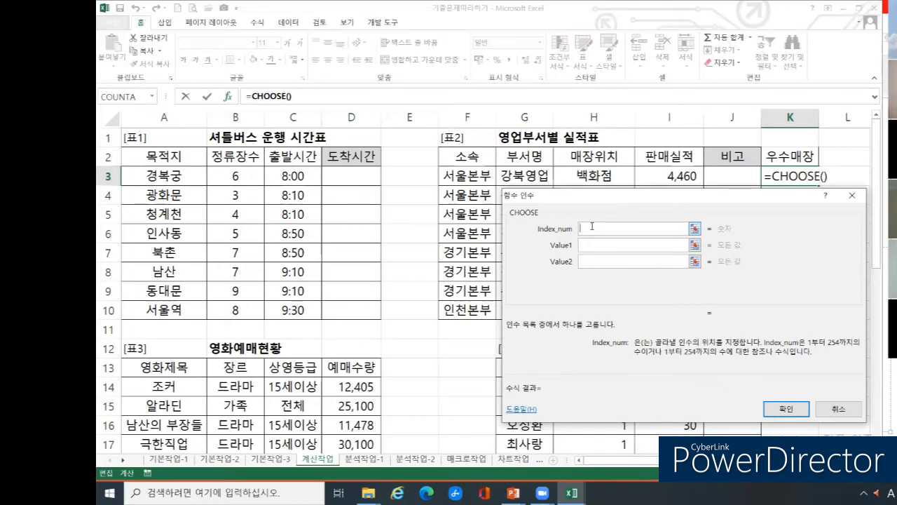
# - Nest RANK.EQ in the Index_num argument of CHOOSE and set its Number argument to I3
pyautogui.write('rank.eq(')
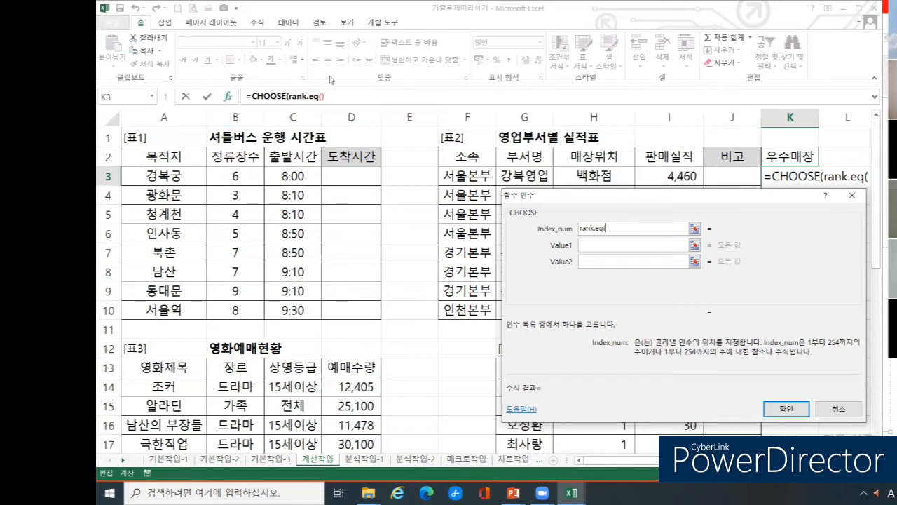
pyautogui.click(299, 96)
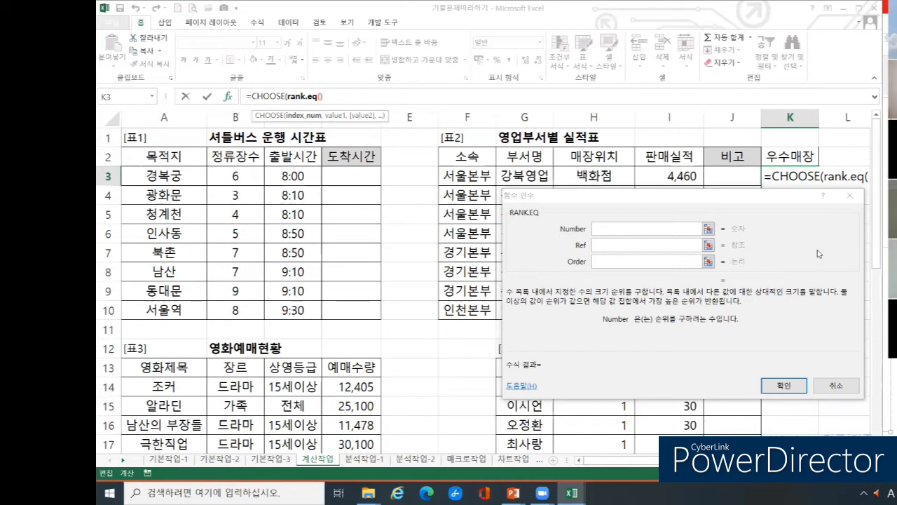
pyautogui.click(607, 227)
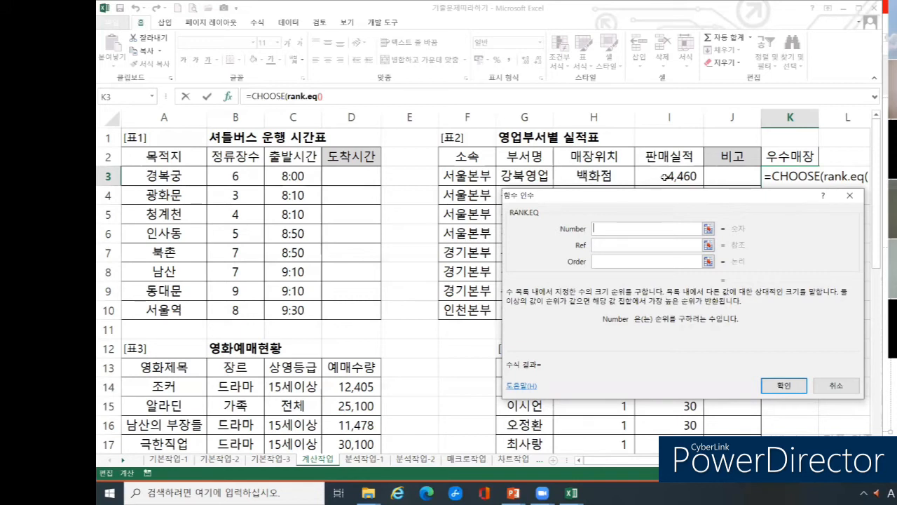
pyautogui.click(664, 177)
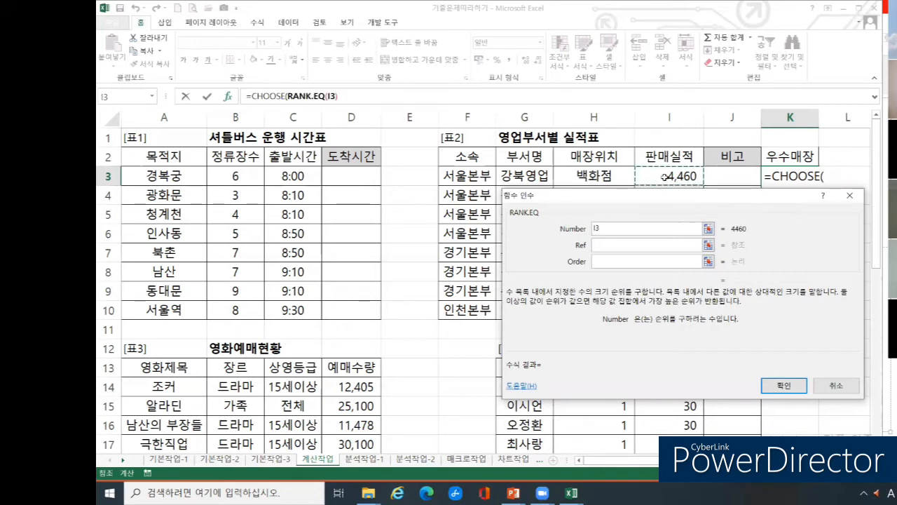
# - Set the Ref argument of RANK.EQ to the absolute range $I$3:$I$10 and the Order argument to 0
pyautogui.click(646, 244)
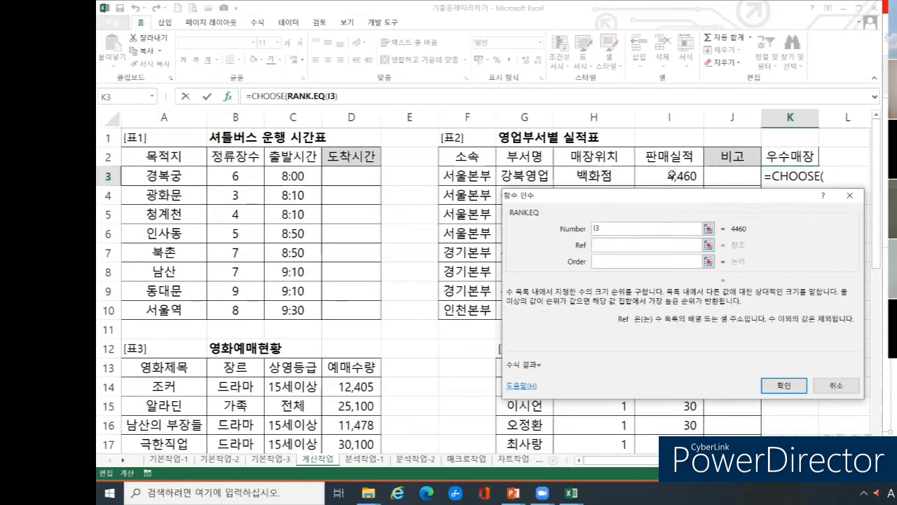
pyautogui.moveTo(671, 176); pyautogui.dragTo(692, 320)
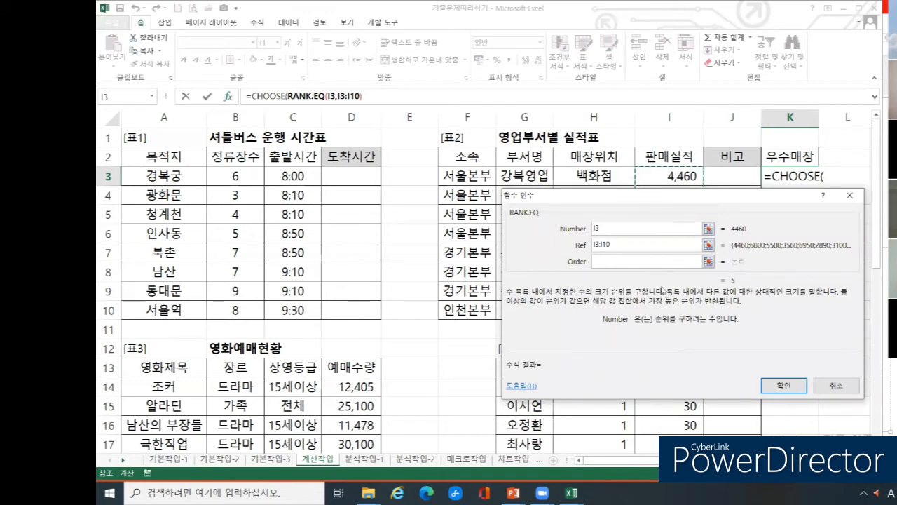
pyautogui.press('F4')
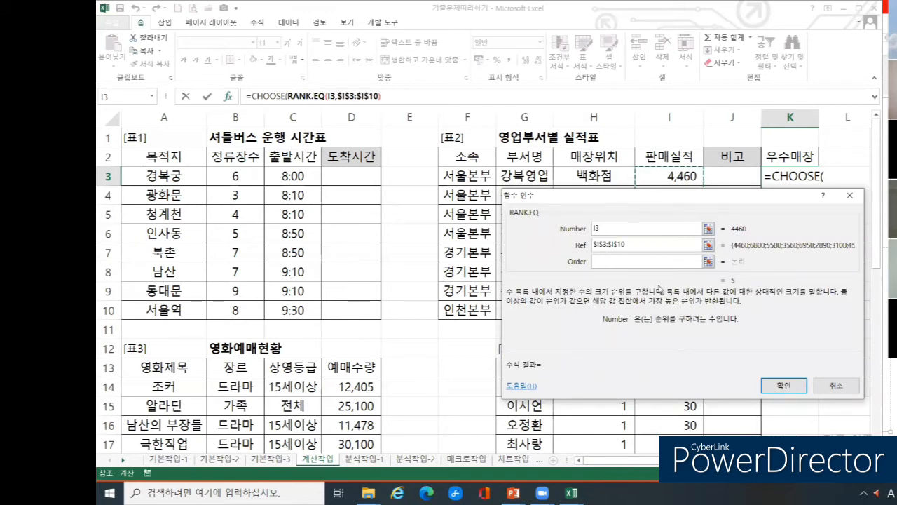
pyautogui.click(618, 260)
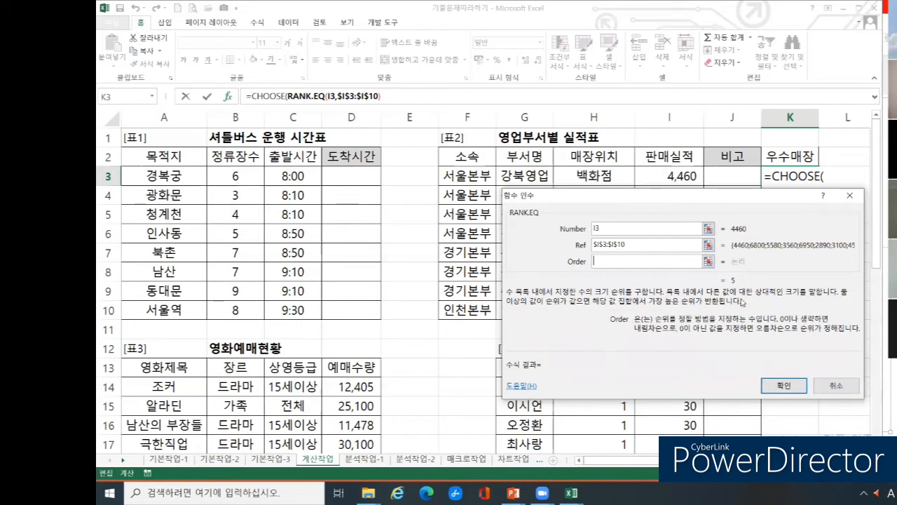
pyautogui.click(646, 263)
pyautogui.write('0')
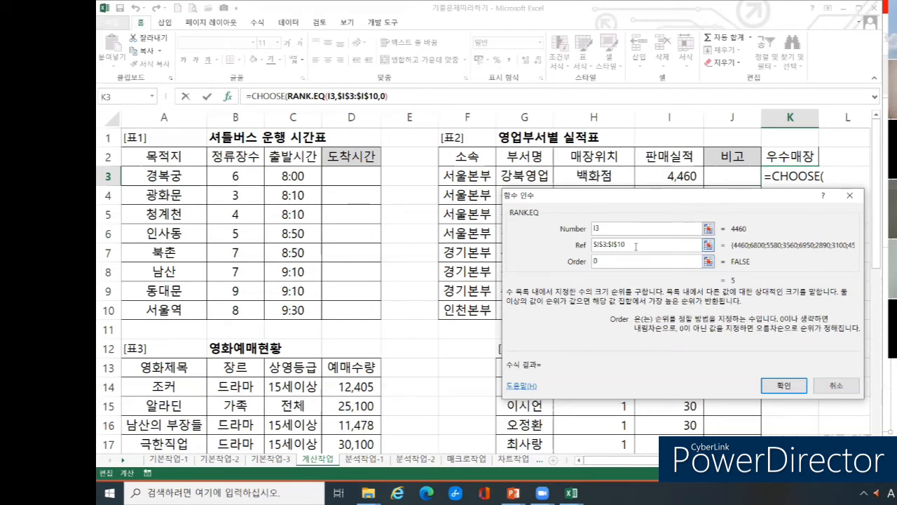
# - Clear the Ref argument of RANK.EQ and pick I3:I10 again, making it the absolute reference $I$3:$I$10
pyautogui.click(638, 246)
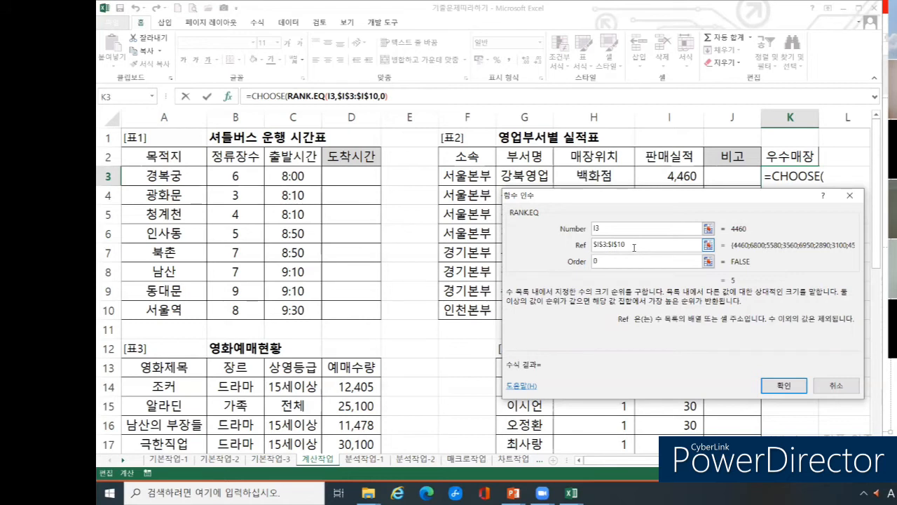
pyautogui.moveTo(584, 253); pyautogui.dragTo(586, 244)
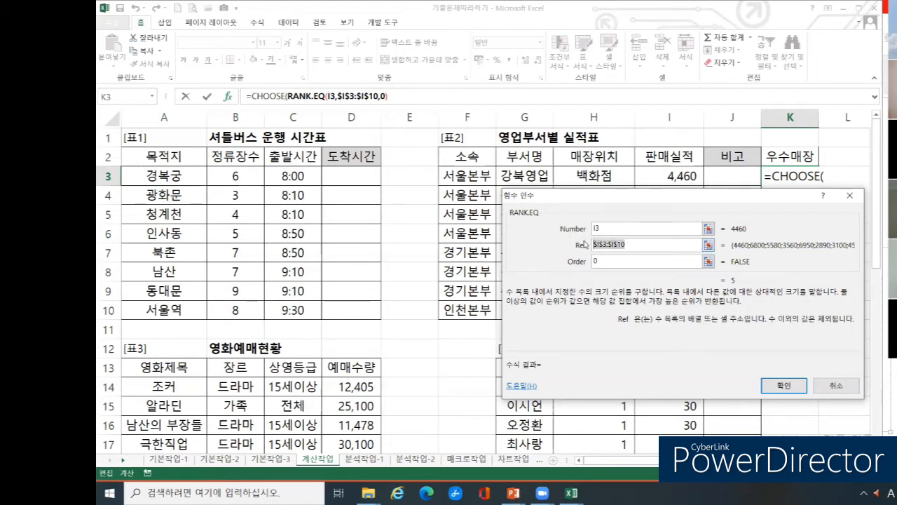
pyautogui.press('Delete')
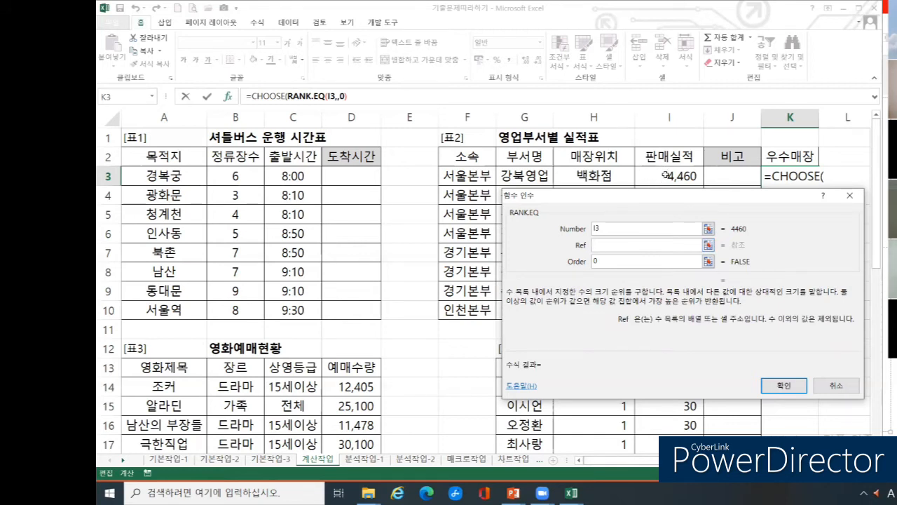
pyautogui.moveTo(666, 175); pyautogui.dragTo(657, 310)
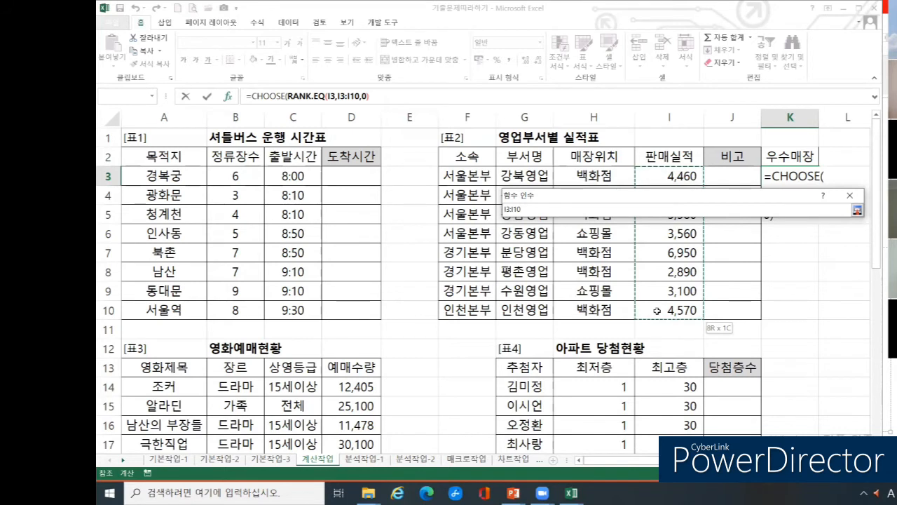
pyautogui.moveTo(658, 309); pyautogui.dragTo(658, 315)
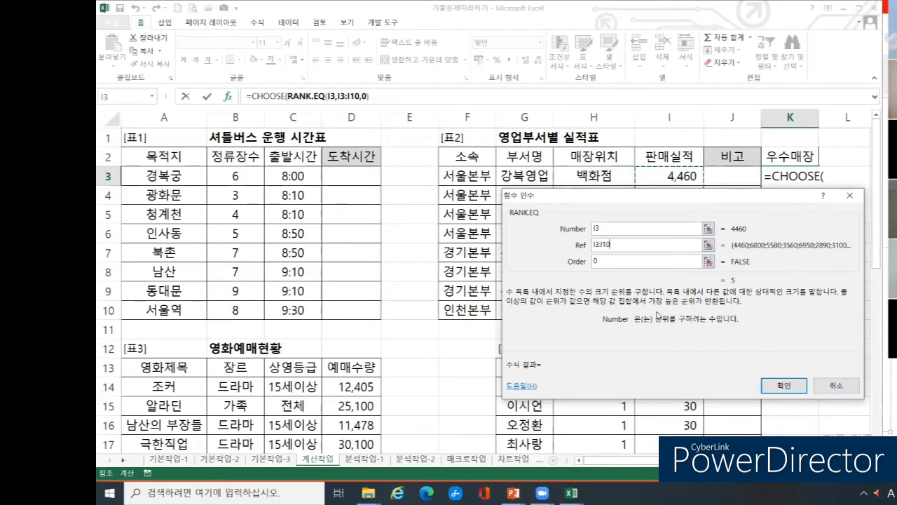
pyautogui.press('F4')
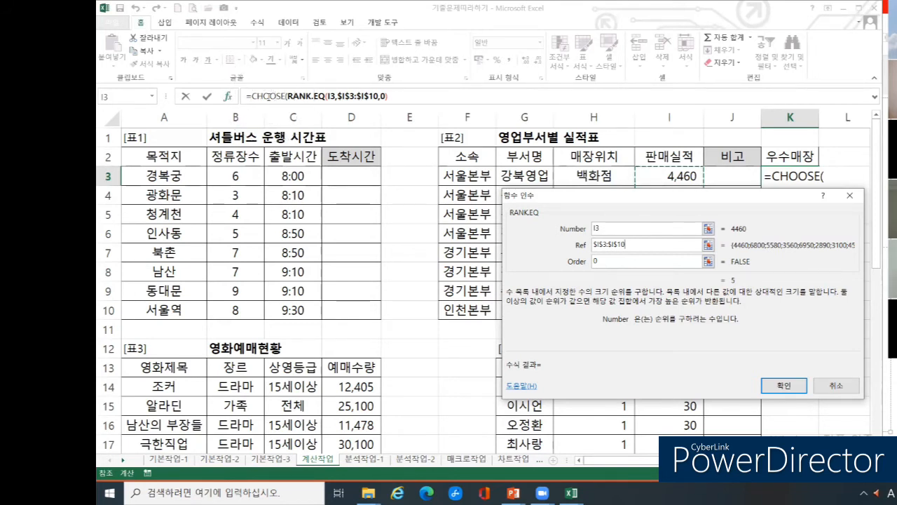
# - Return to the arguments of the outer CHOOSE function and set Value1 to "최우수매장"
pyautogui.click(269, 96)
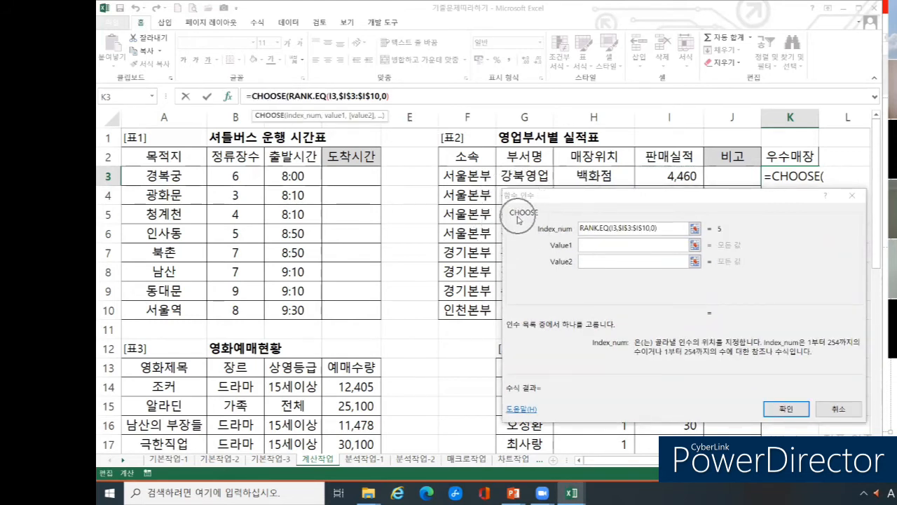
pyautogui.click(591, 244)
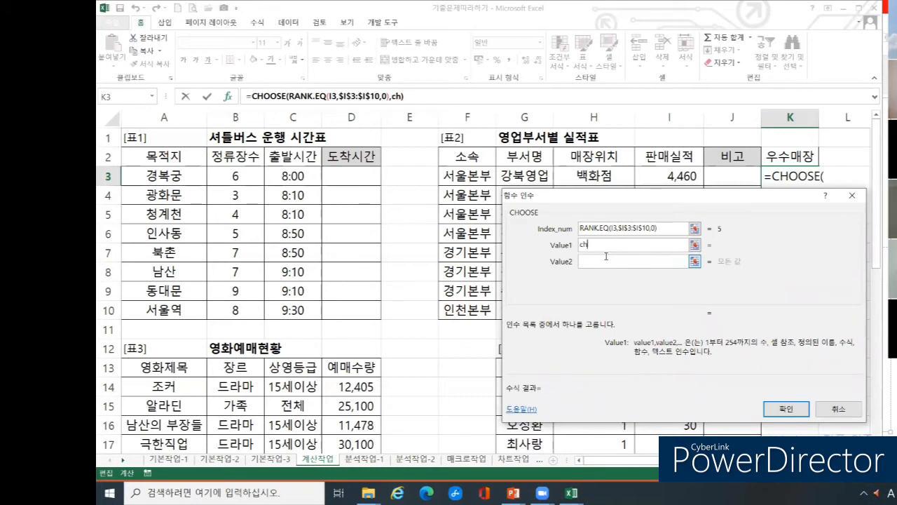
pyautogui.write('최우숫')
pyautogui.write('매장')
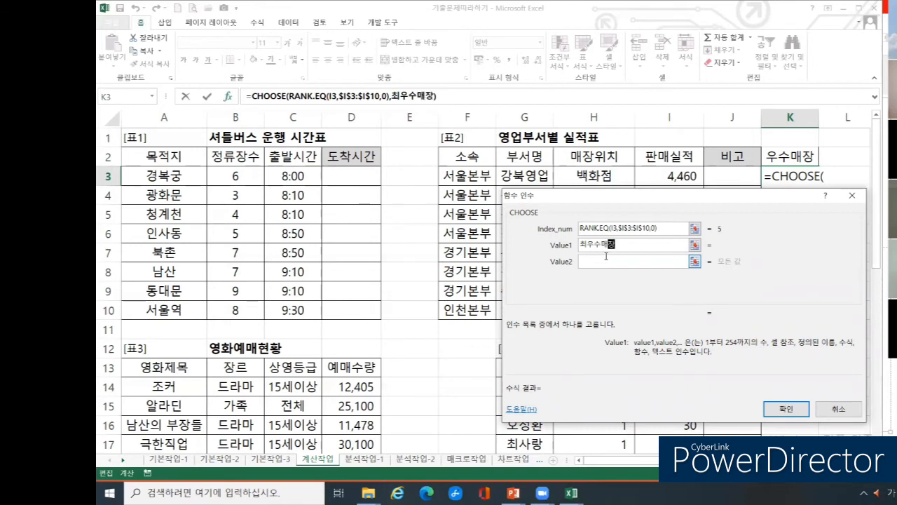
pyautogui.press('Tab')
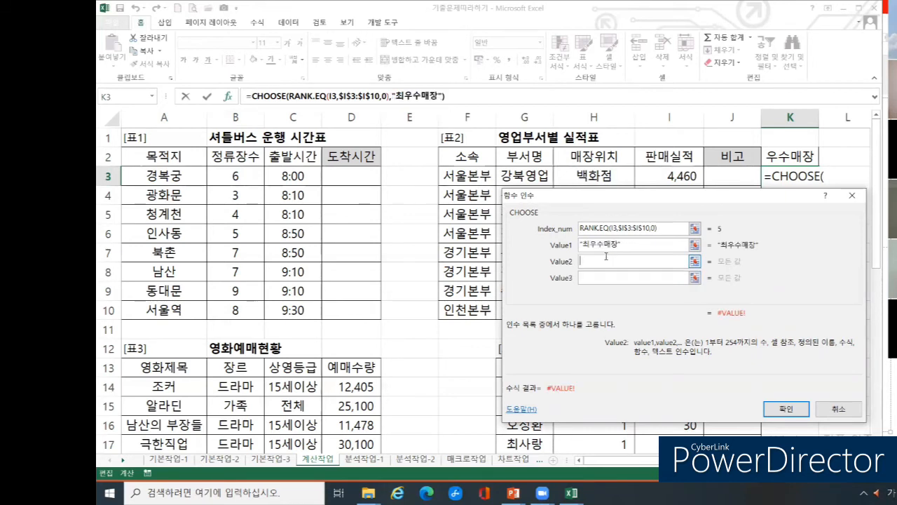
# - Set both the Value2 and Value3 arguments of CHOOSE to "우수매장"
pyautogui.write('우수매장')
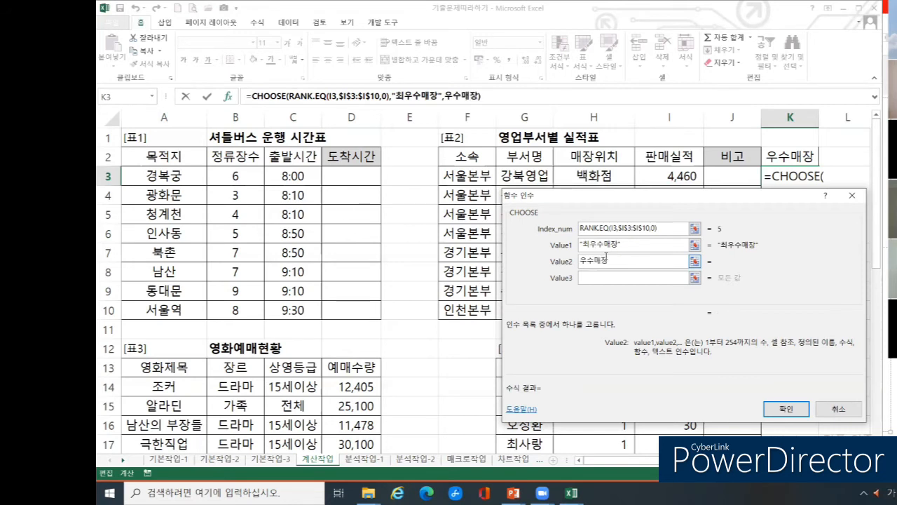
pyautogui.press('Tab')
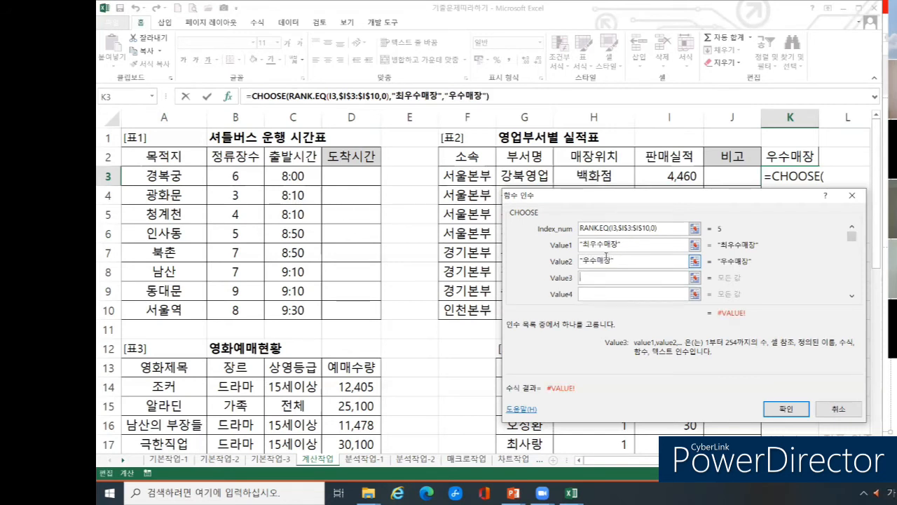
pyautogui.write('우수매장')
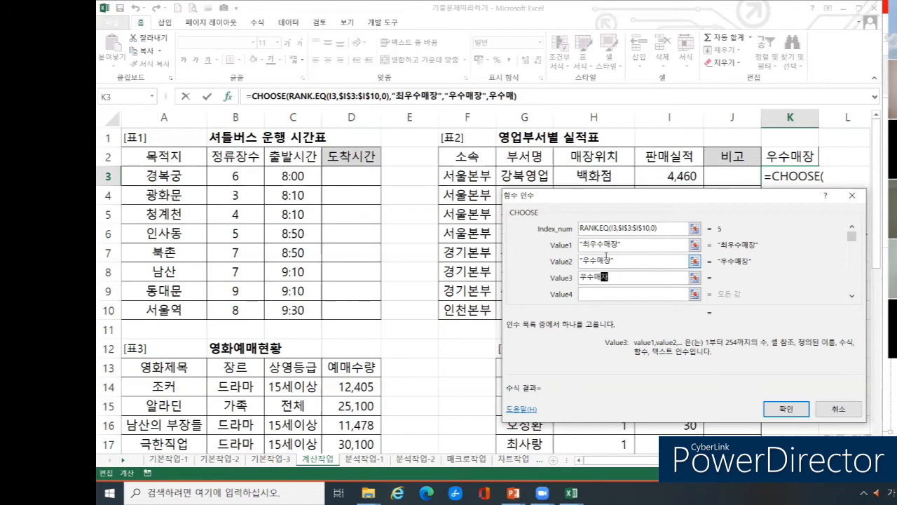
pyautogui.press('Tab')
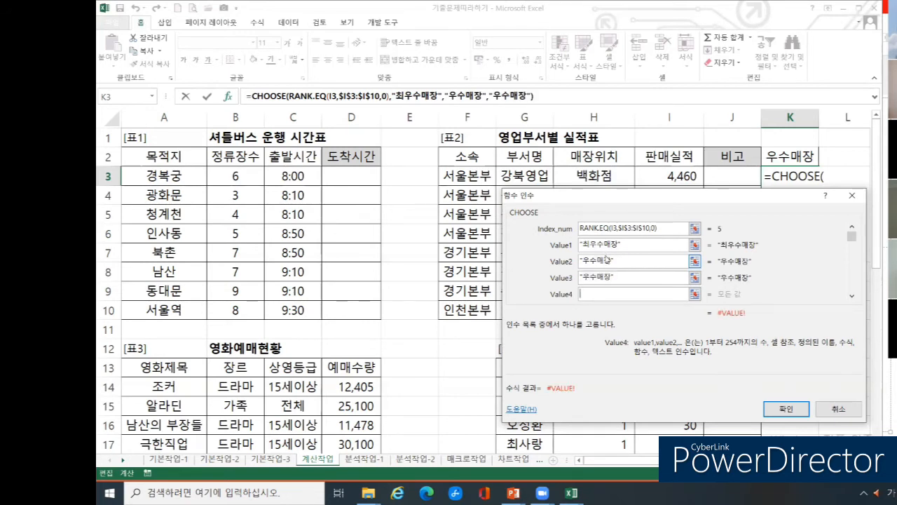
# - Set the Value4 to Value8 arguments of CHOOSE to empty text "" and enter the formula in K3
pyautogui.write('""')
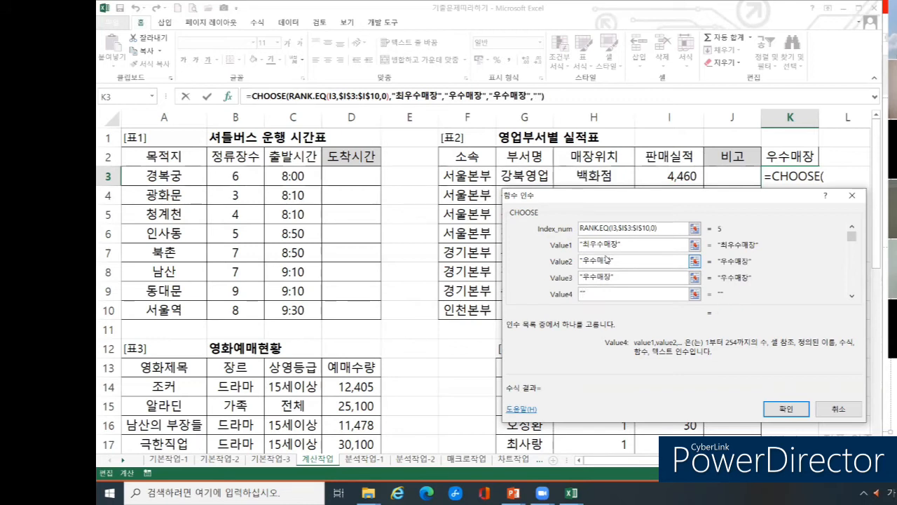
pyautogui.press('Tab')
pyautogui.write('""')
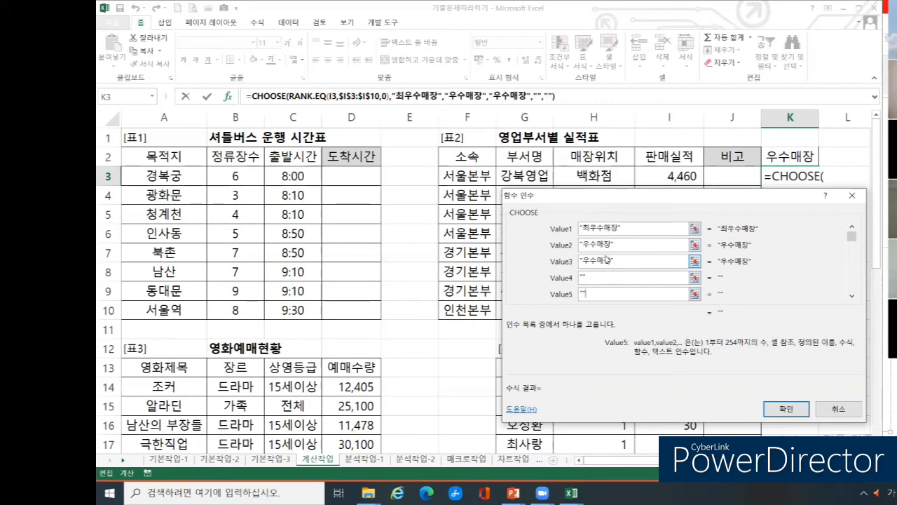
pyautogui.press('Tab')
pyautogui.write('""')
pyautogui.press('Tab')
pyautogui.write('""')
pyautogui.press('Tab')
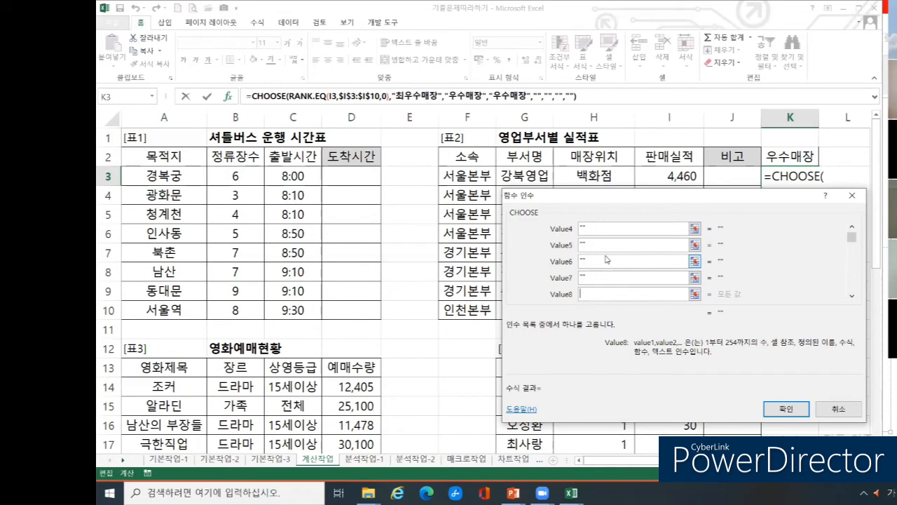
pyautogui.write('""')
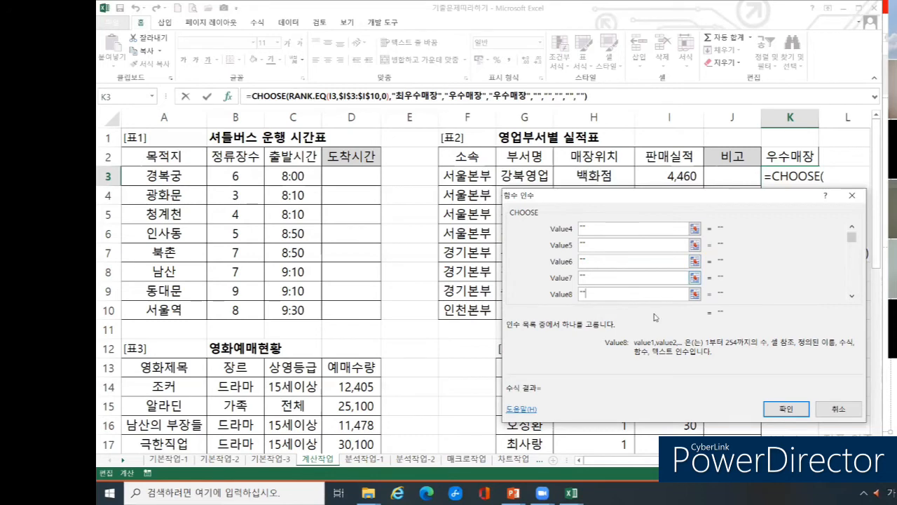
pyautogui.click(786, 412)
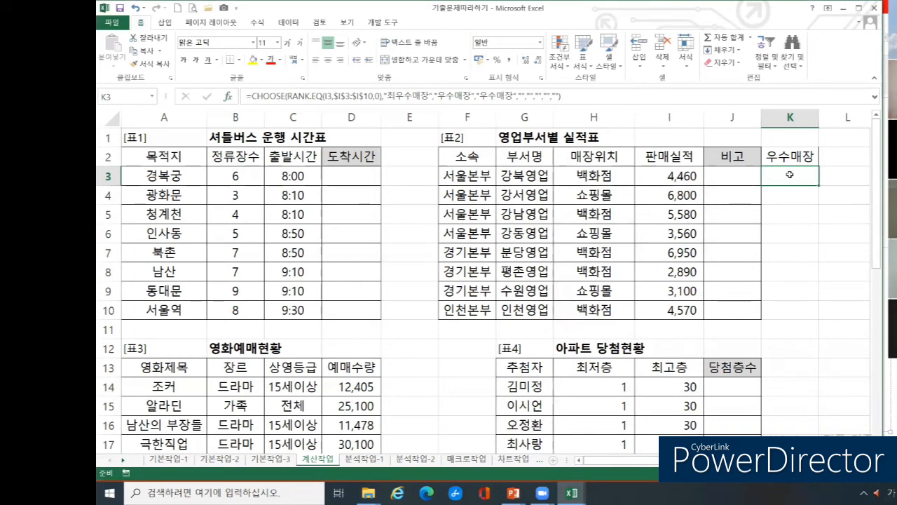
# - Fill the K3 formula down through K10 and check the copied formulas in K7, K5 and K4
pyautogui.moveTo(819, 185); pyautogui.dragTo(810, 319)
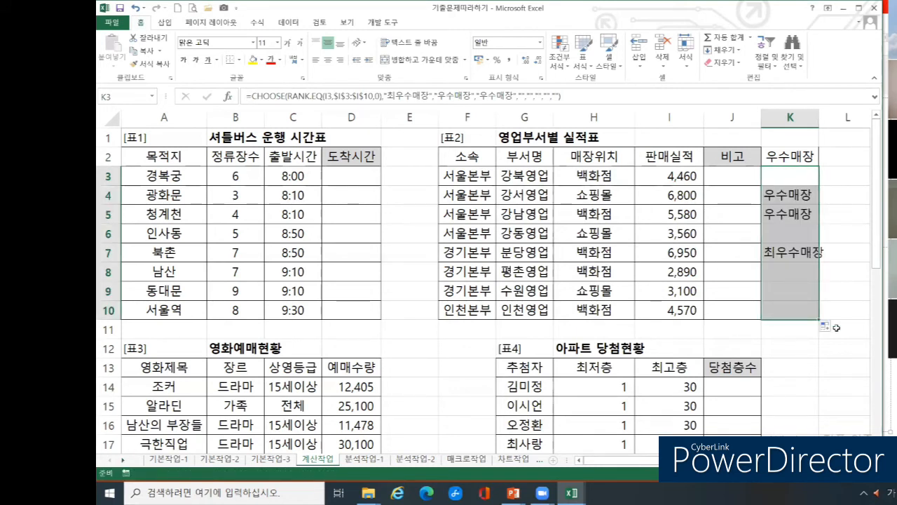
pyautogui.click(780, 247)
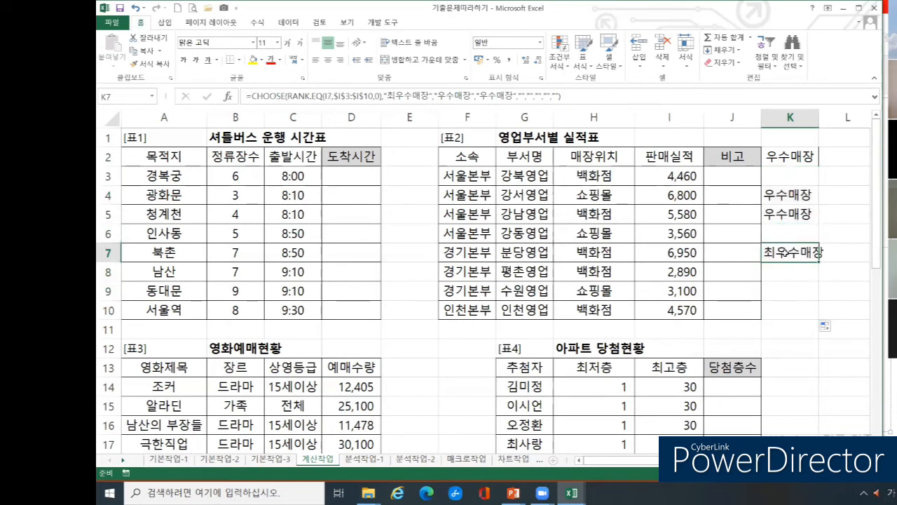
pyautogui.click(790, 209)
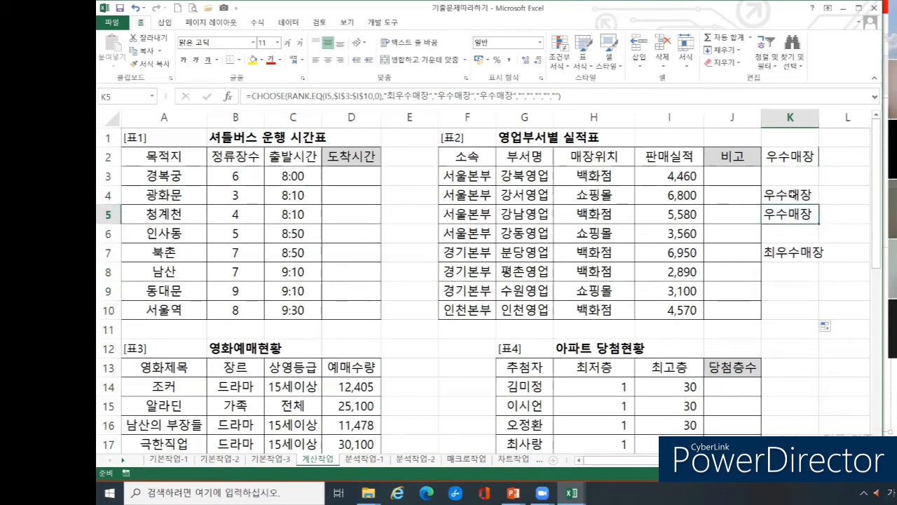
pyautogui.click(792, 194)
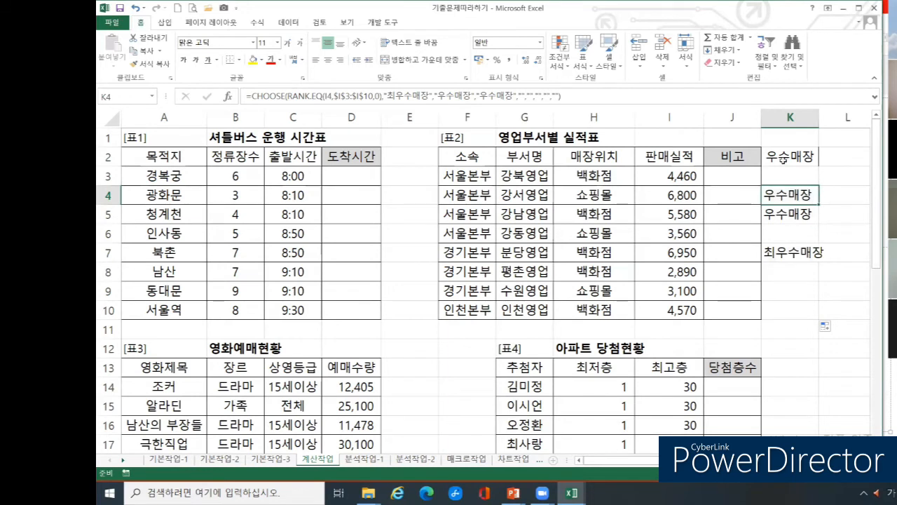
# - Change the column heading in K2 to 매장순위
pyautogui.click(783, 157)
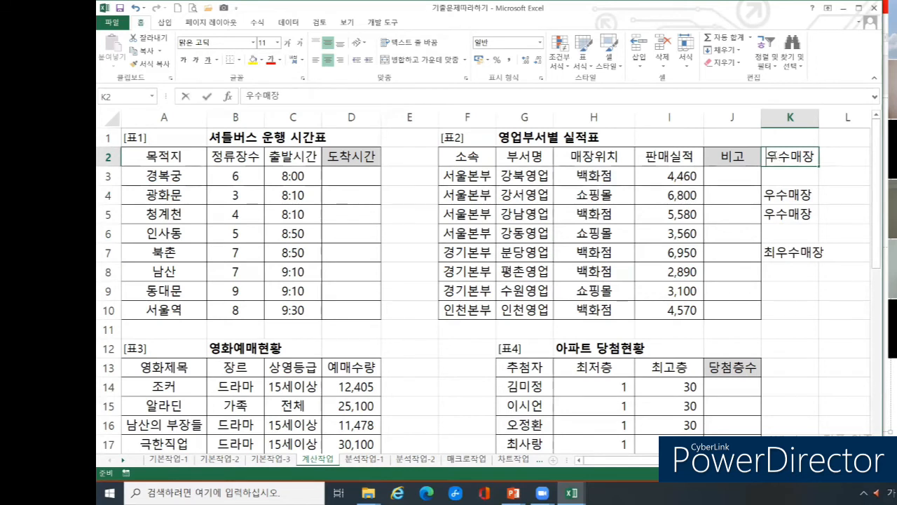
pyautogui.write('ㅁ')
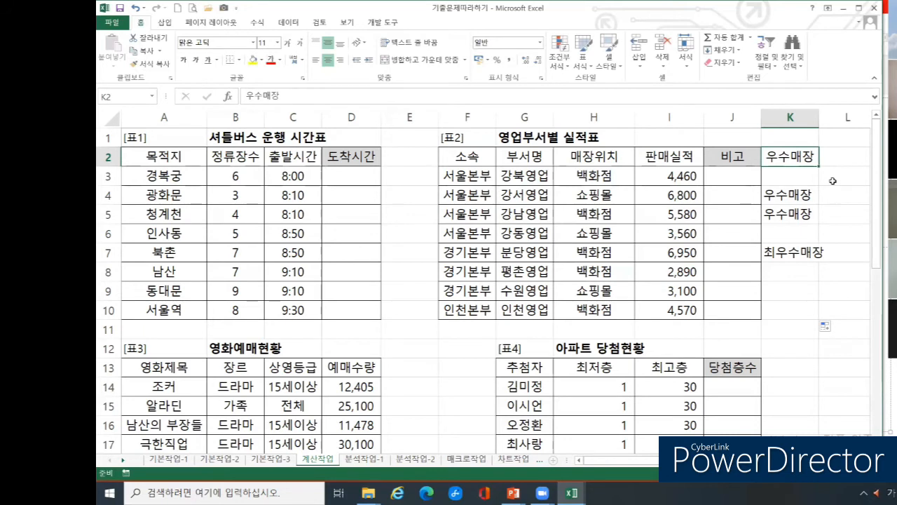
pyautogui.click(832, 182)
pyautogui.click(782, 145)
pyautogui.click(783, 155)
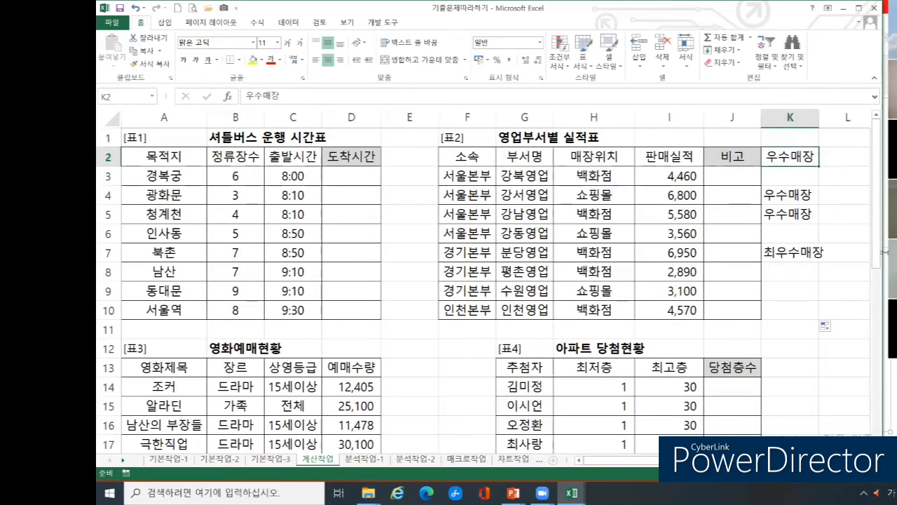
pyautogui.write('매장순위')
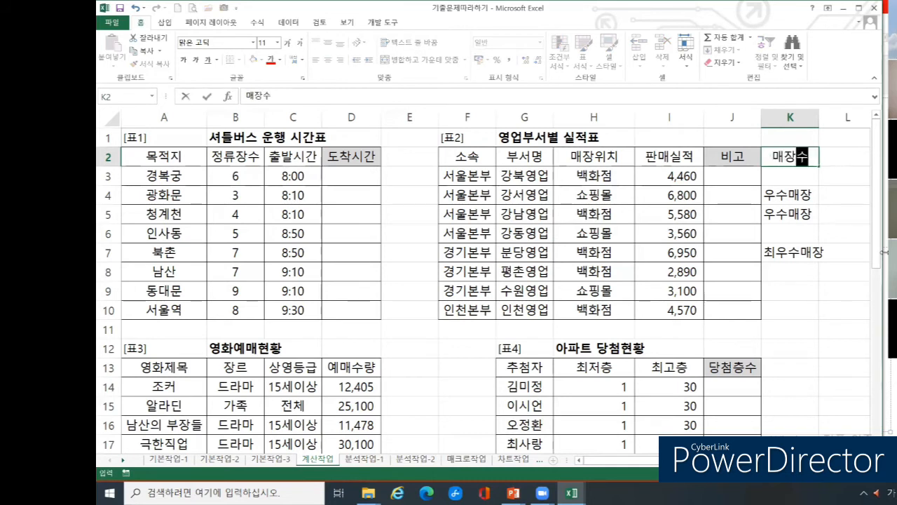
pyautogui.press('Return')
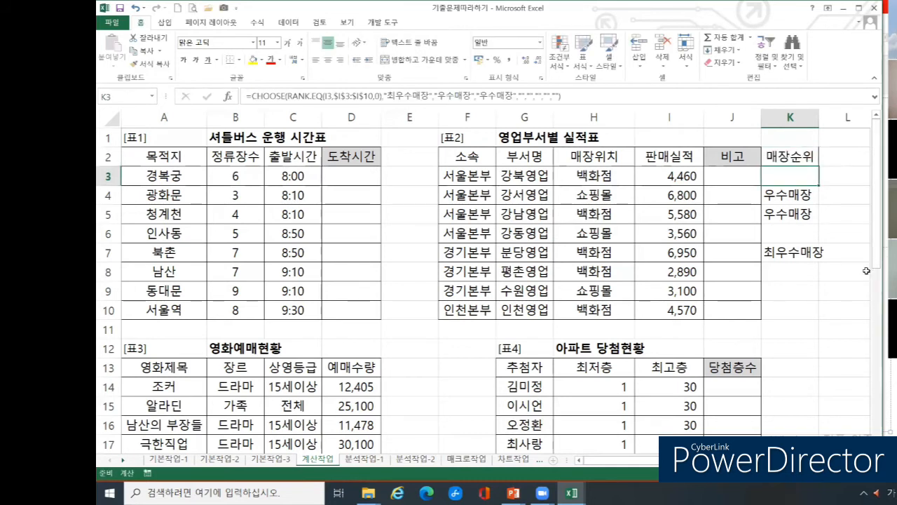
# - Fill the CHOOSE formula from K3 down through K10 again under the 매장순위 heading
pyautogui.click(796, 157)
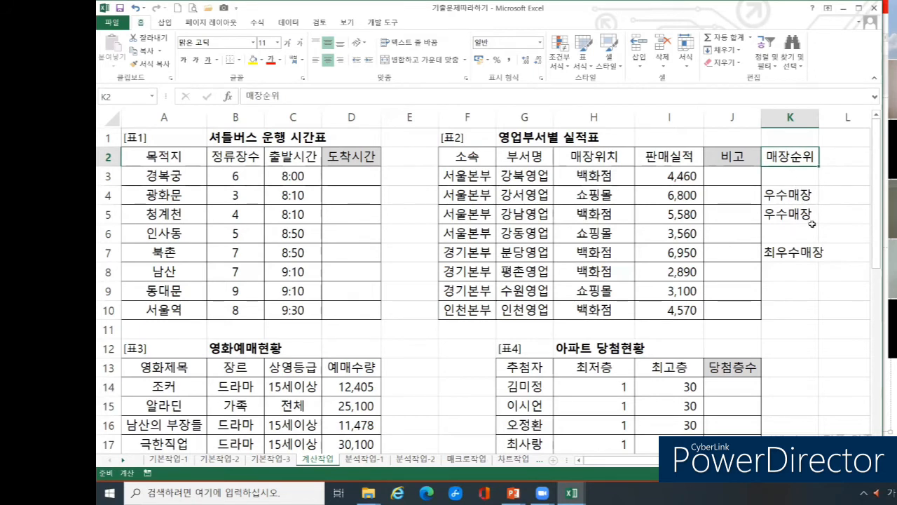
pyautogui.click(805, 176)
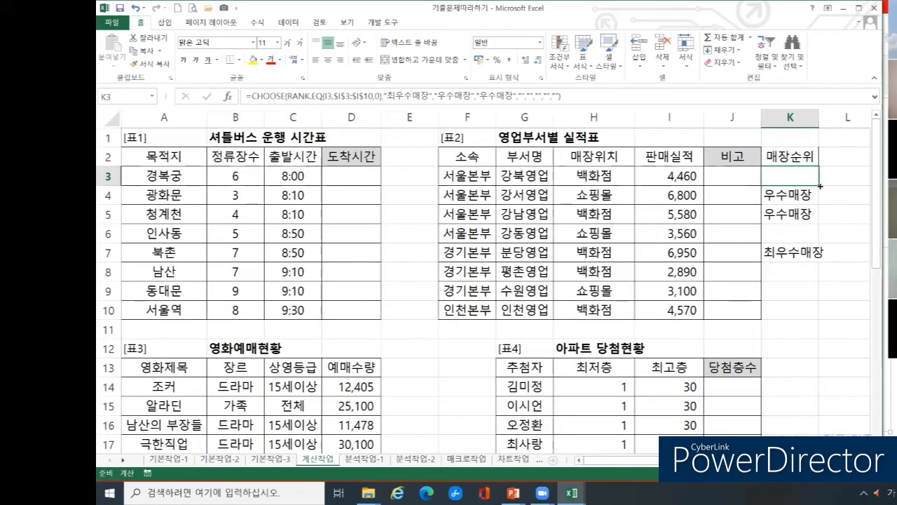
pyautogui.moveTo(819, 186); pyautogui.dragTo(808, 324)
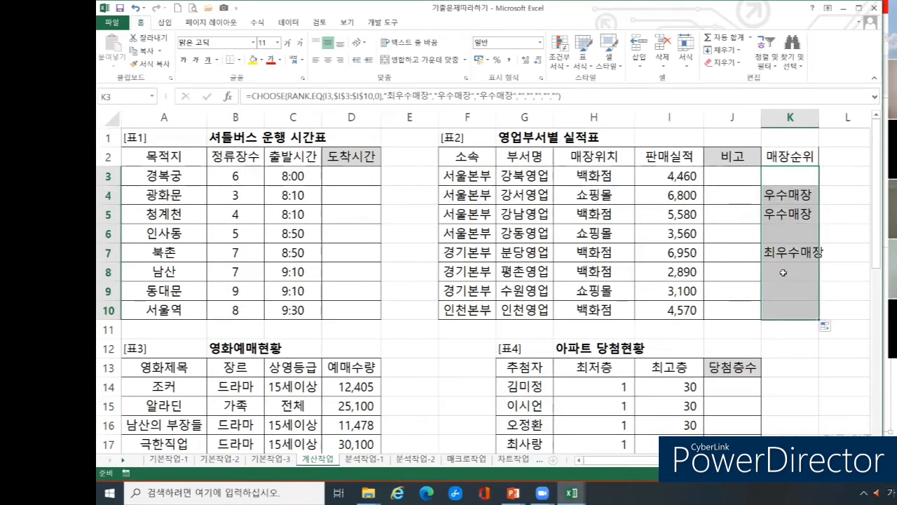
pyautogui.click(796, 177)
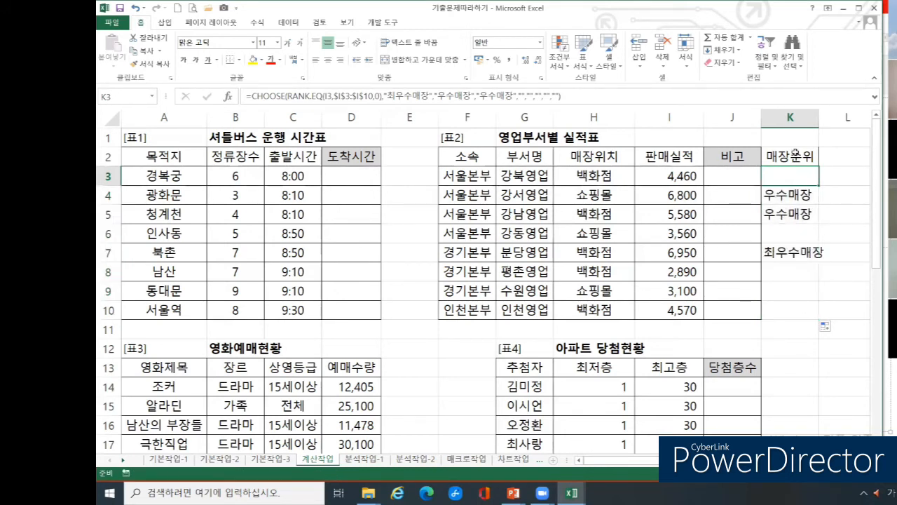
pyautogui.click(796, 157)
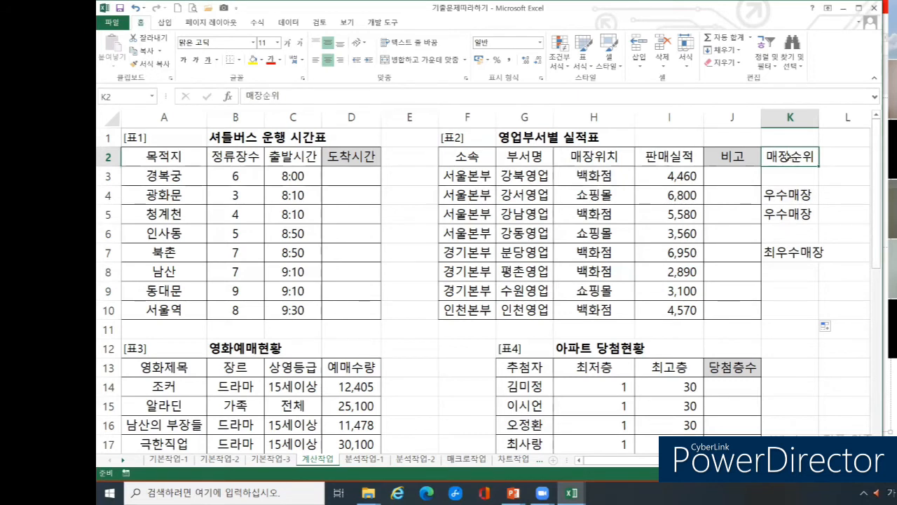
pyautogui.click(836, 197)
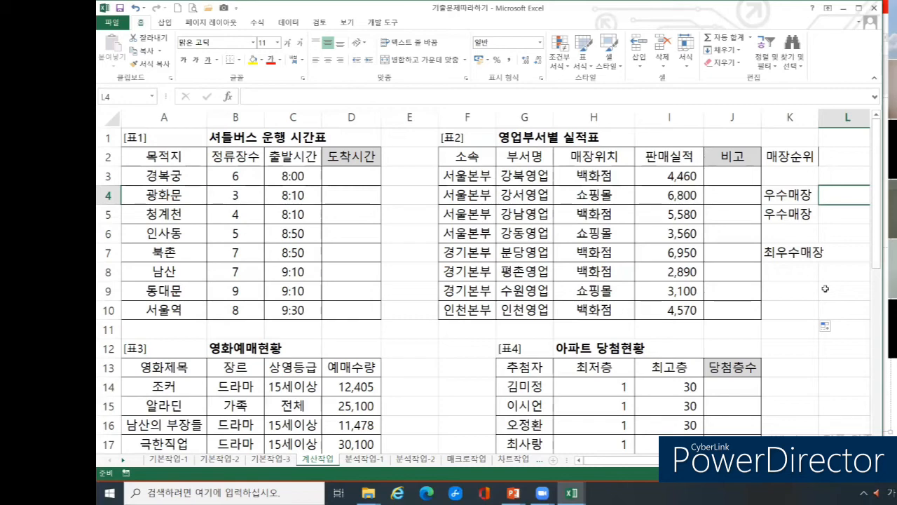
# - Start a RANDBETWEEN formula in J14 of table 4 and open its function arguments
pyautogui.scroll(-6, 412, 348)
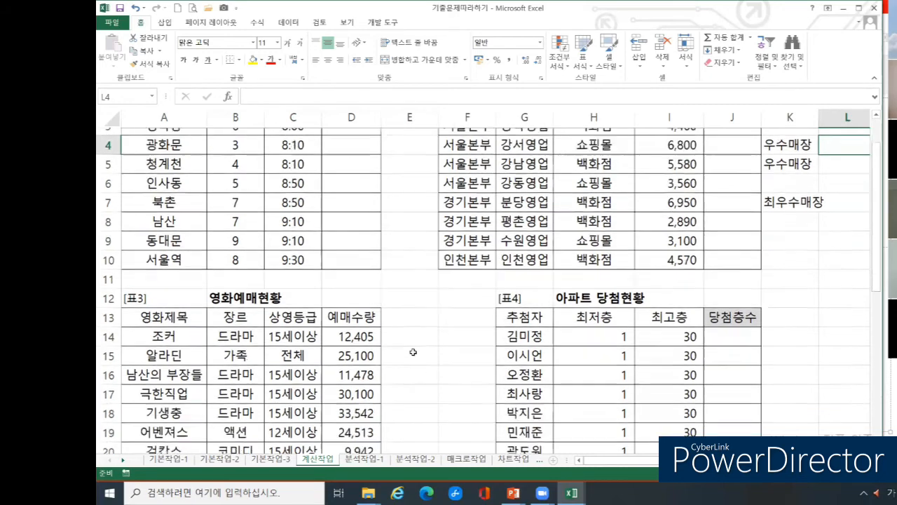
pyautogui.scroll(3, 415, 357)
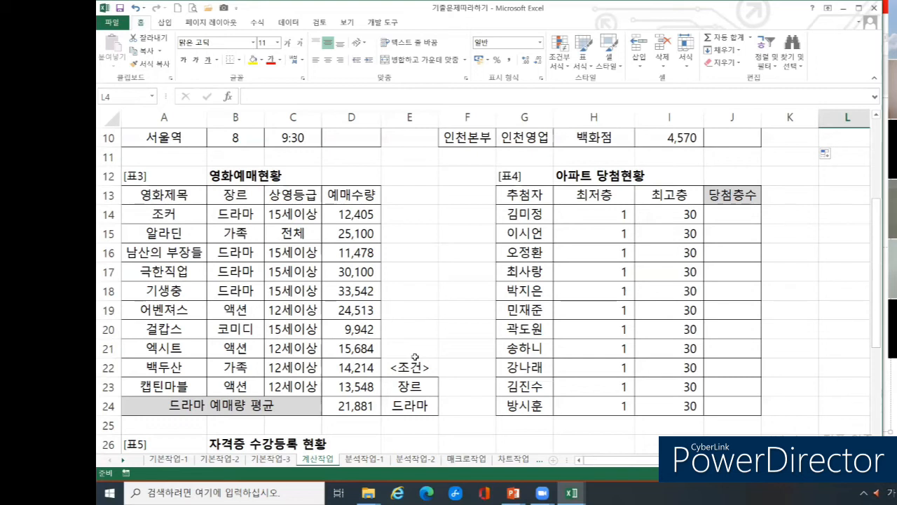
pyautogui.click(738, 216)
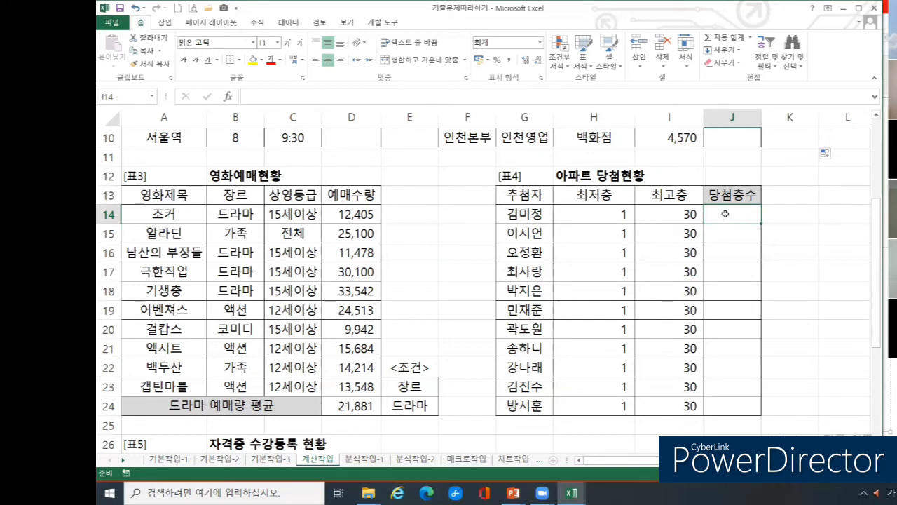
pyautogui.write('=')
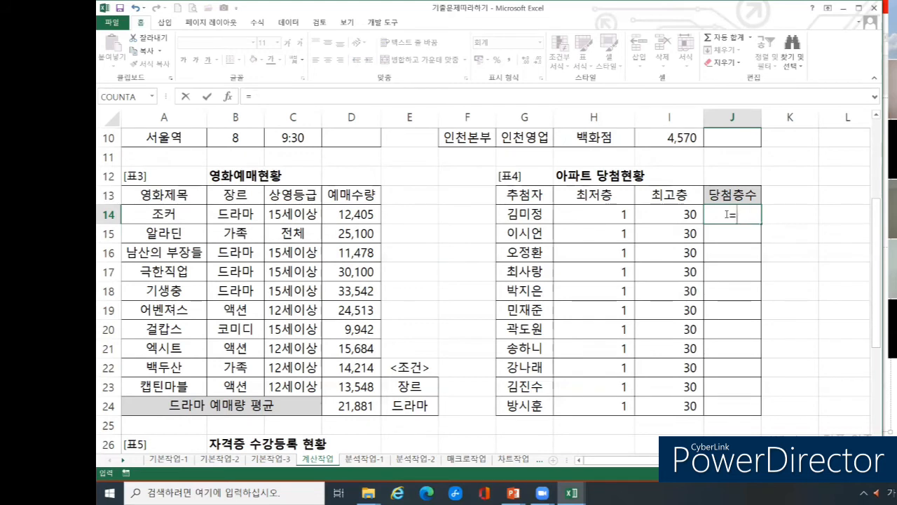
pyautogui.write('rand')
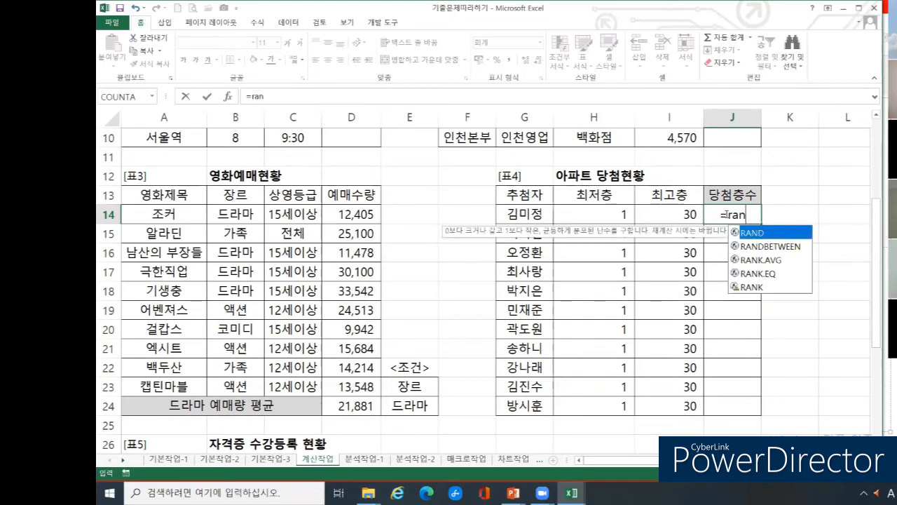
pyautogui.press('BackSpace')
pyautogui.press('BackSpace')
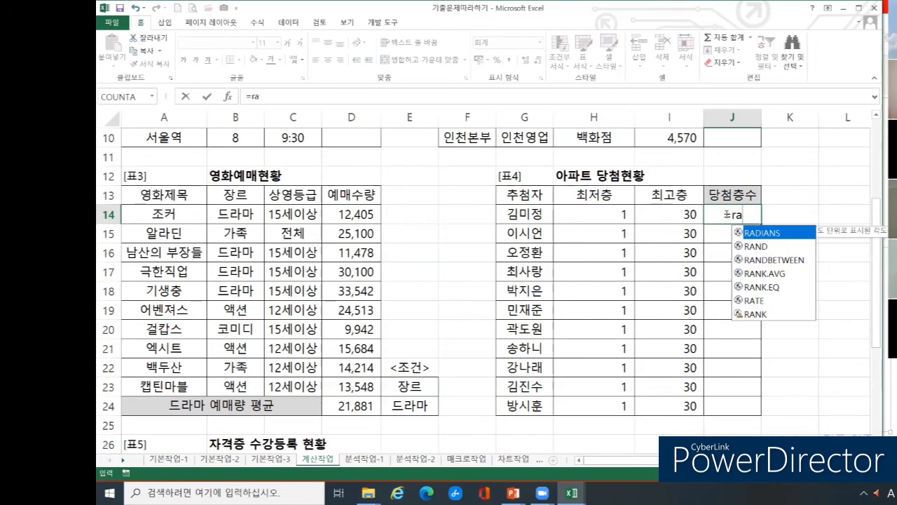
pyautogui.doubleClick(778, 260)
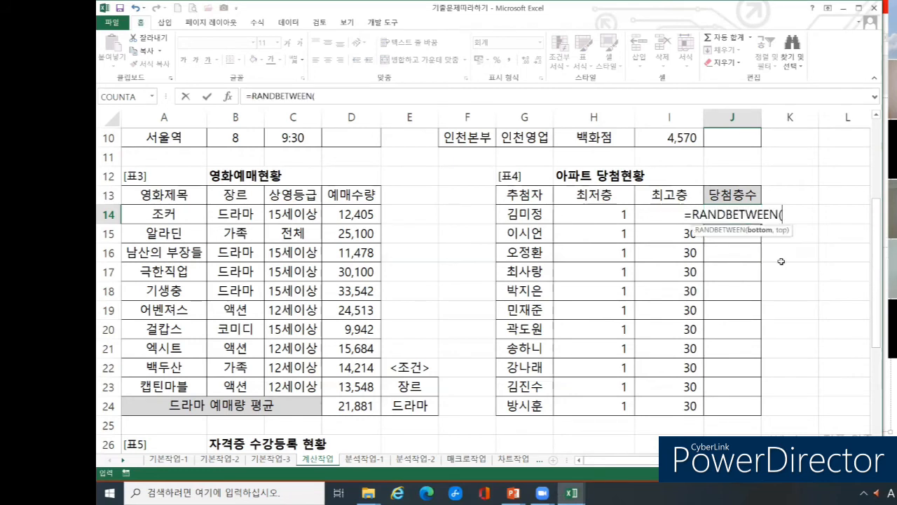
pyautogui.click(235, 96)
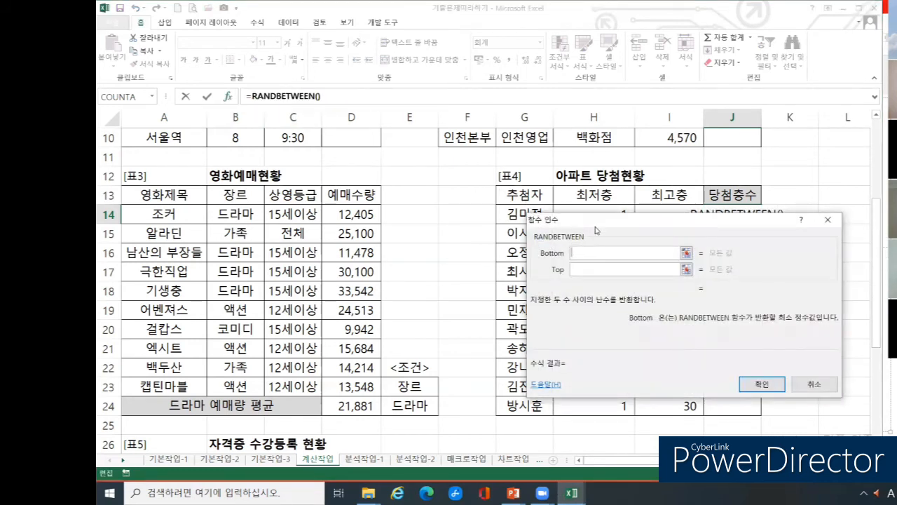
pyautogui.moveTo(595, 230); pyautogui.dragTo(558, 241)
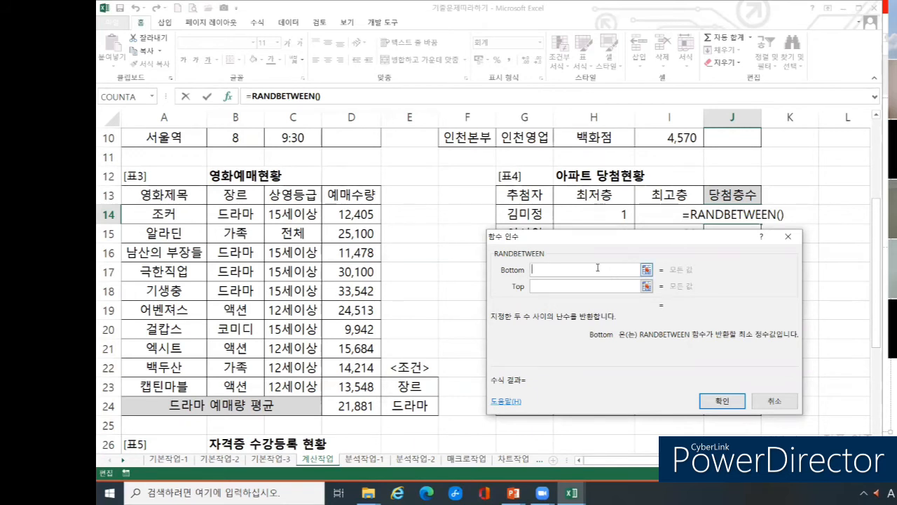
# - Set RANDBETWEEN's Bottom argument to H14 and Top to I14, and enter the formula in J14
pyautogui.click(571, 284)
pyautogui.hotkey('shift', 'Tab')
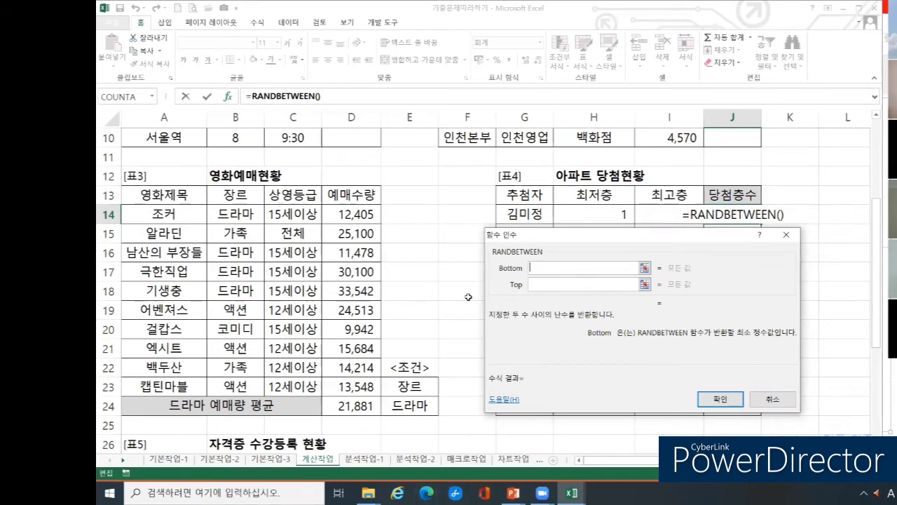
pyautogui.click(584, 212)
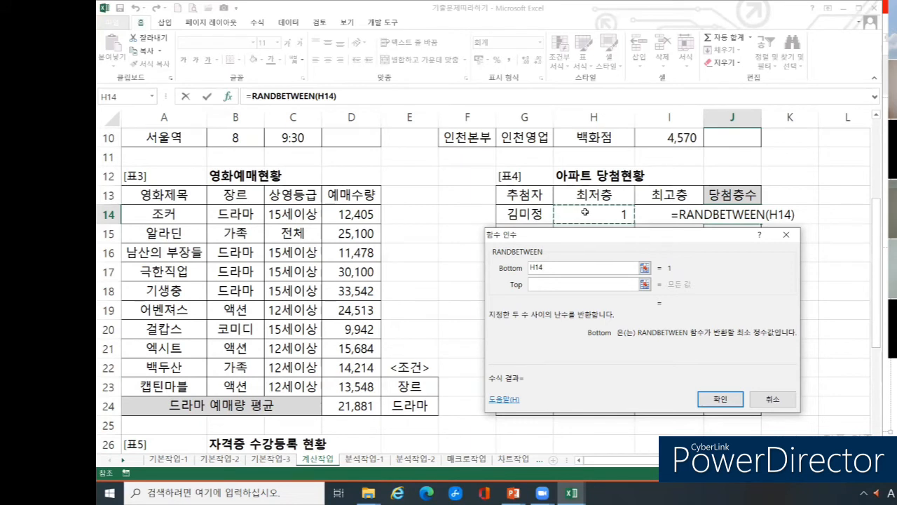
pyautogui.press('Tab')
pyautogui.click(652, 215)
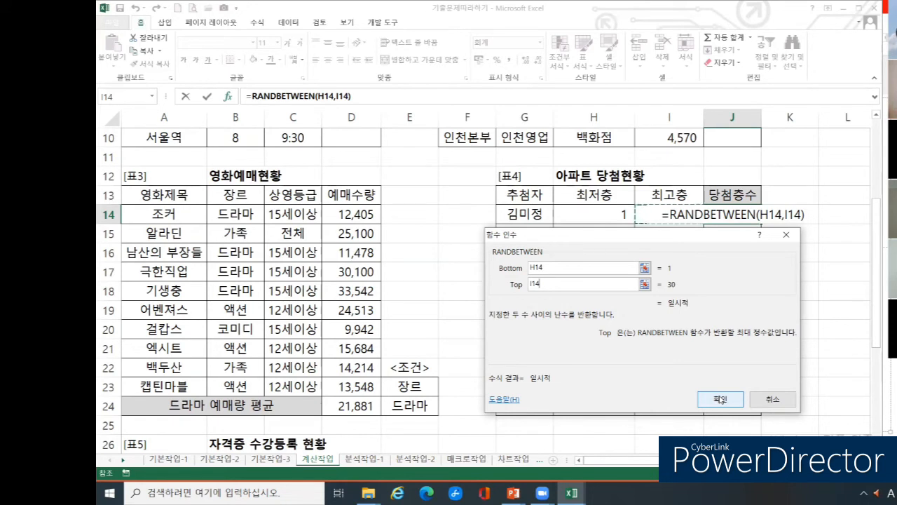
pyautogui.click(719, 399)
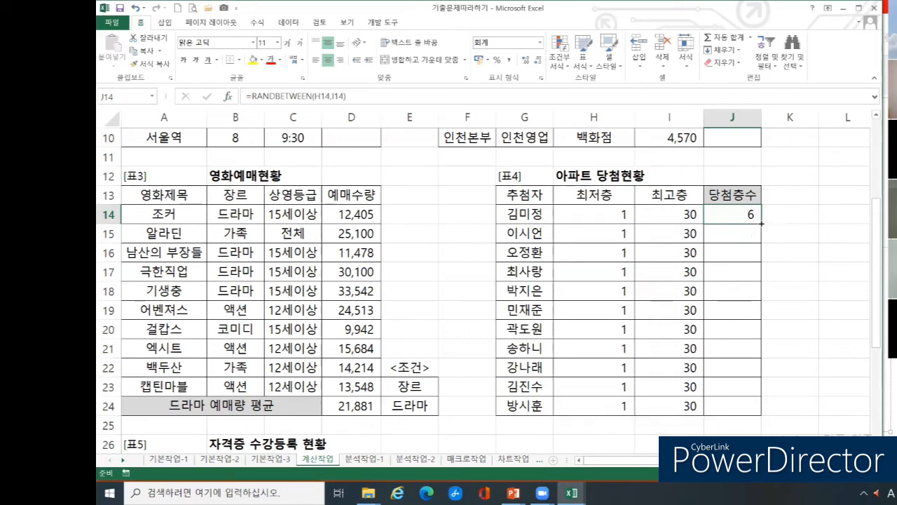
# - Fill the RANDBETWEEN formula from J14 down through J24
pyautogui.moveTo(516, 406); pyautogui.dragTo(736, 402)
pyautogui.click(735, 404)
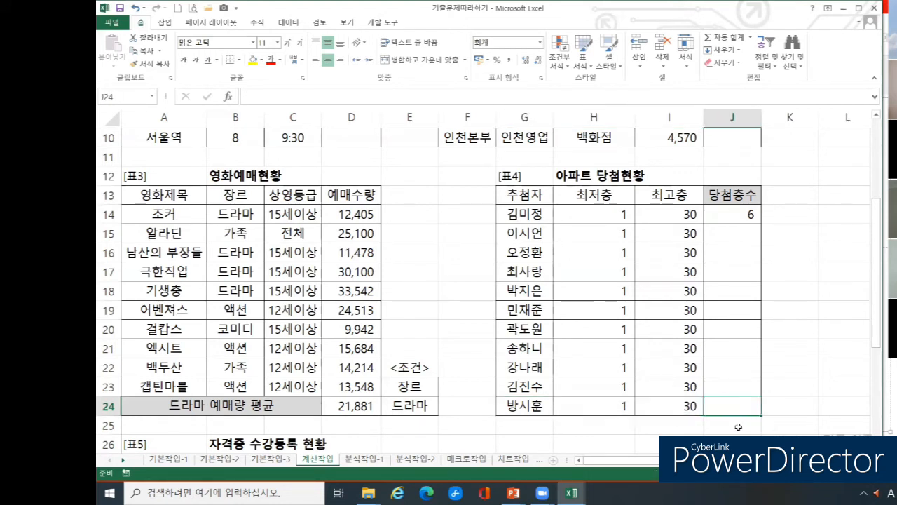
pyautogui.click(746, 214)
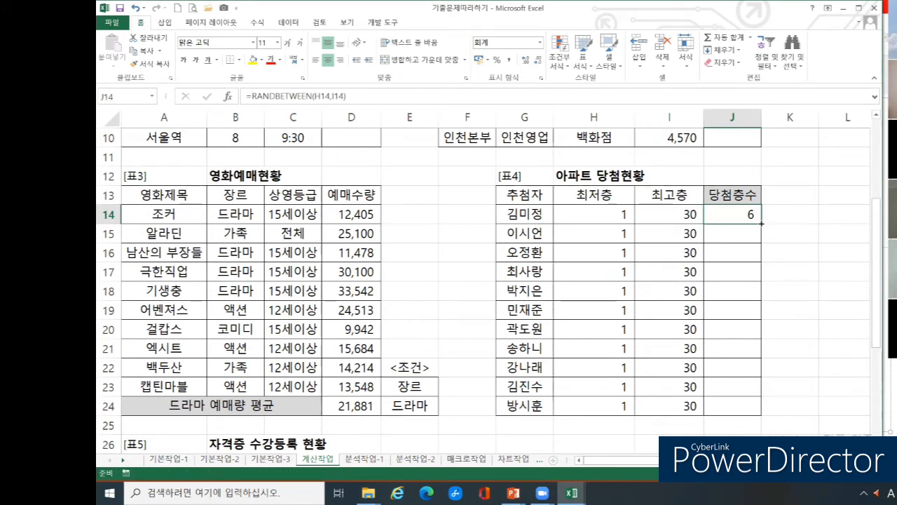
pyautogui.doubleClick(761, 223)
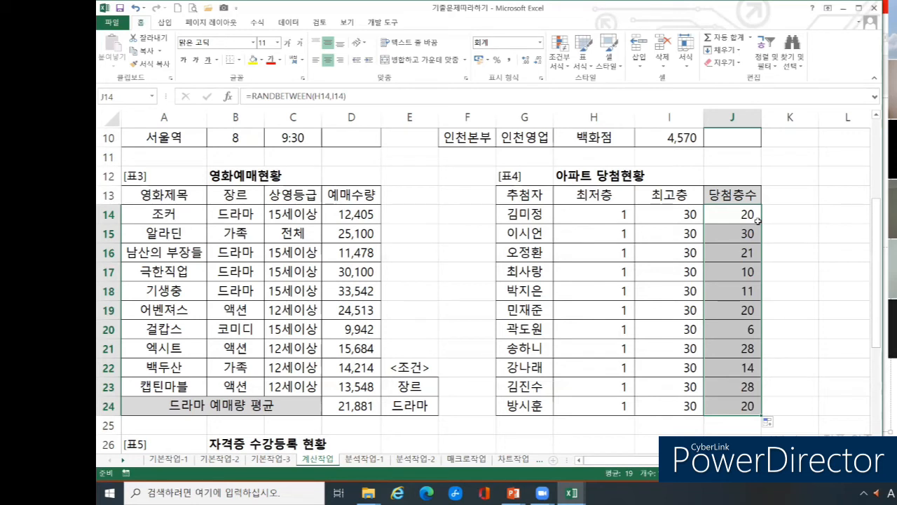
pyautogui.click(724, 421)
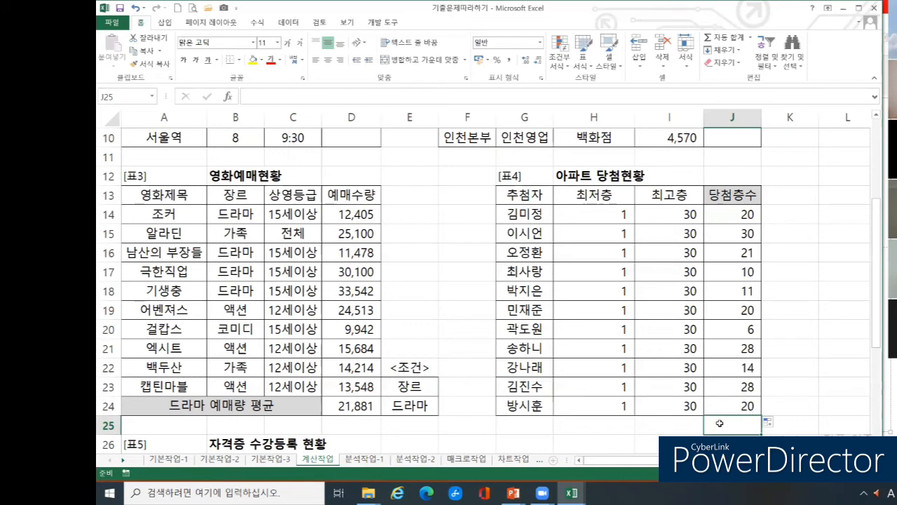
# - Append &"층" to the formula in J14 so it reads =RANDBETWEEN(H14,I14)&"층"
pyautogui.click(729, 213)
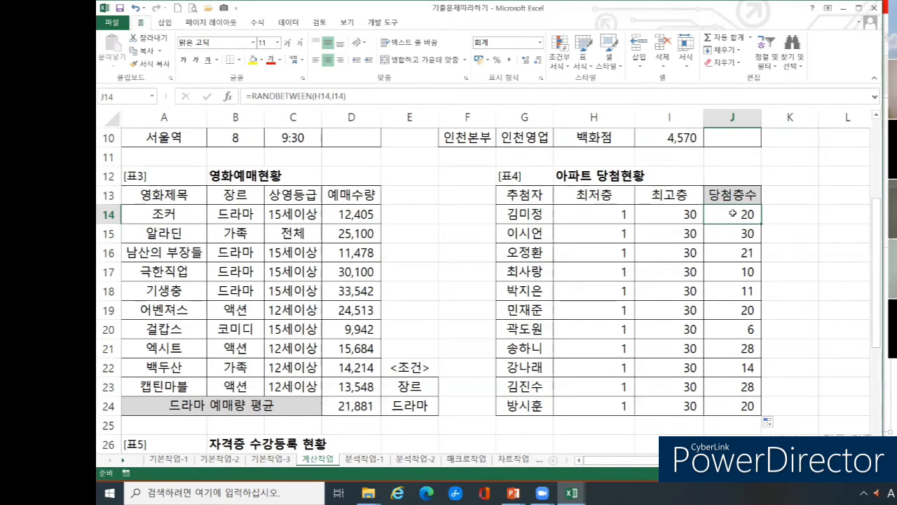
pyautogui.click(733, 213)
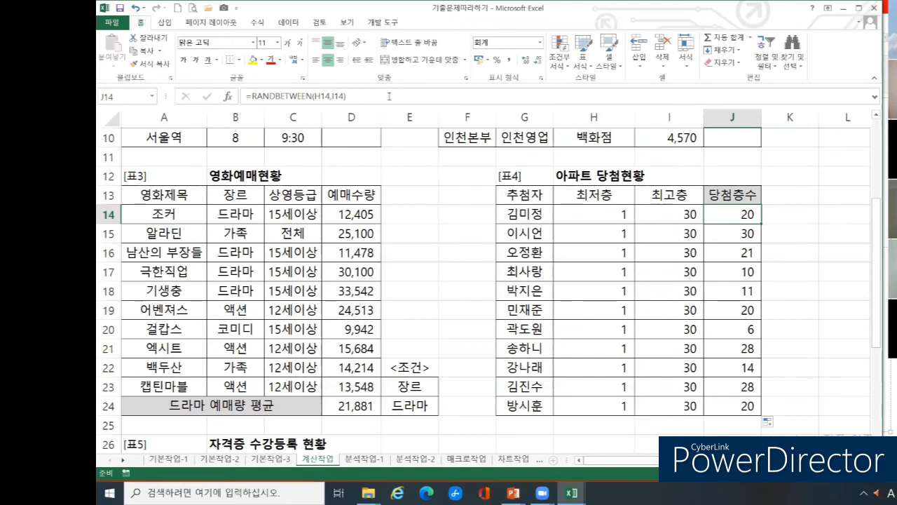
pyautogui.click(362, 96)
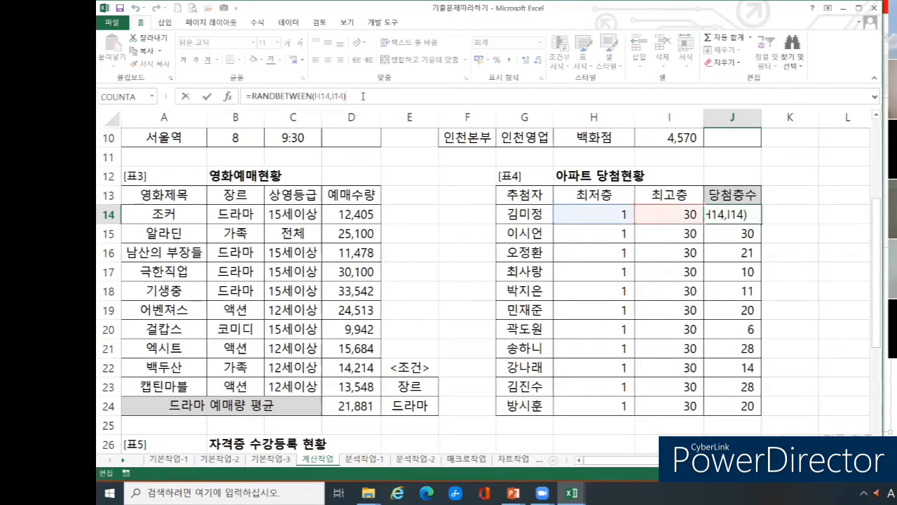
pyautogui.moveTo(353, 94); pyautogui.dragTo(339, 96)
pyautogui.click(356, 96)
pyautogui.write('&')
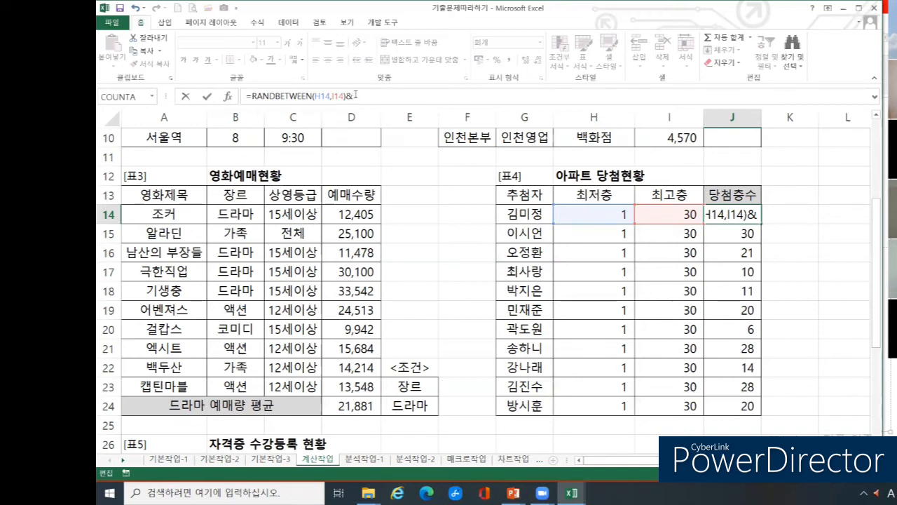
pyautogui.write('"')
pyautogui.write('cm')
pyautogui.press('BackSpace')
pyautogui.press('BackSpace')
pyautogui.press('Hangul')
pyautogui.write('ㅊㅡㅇ')
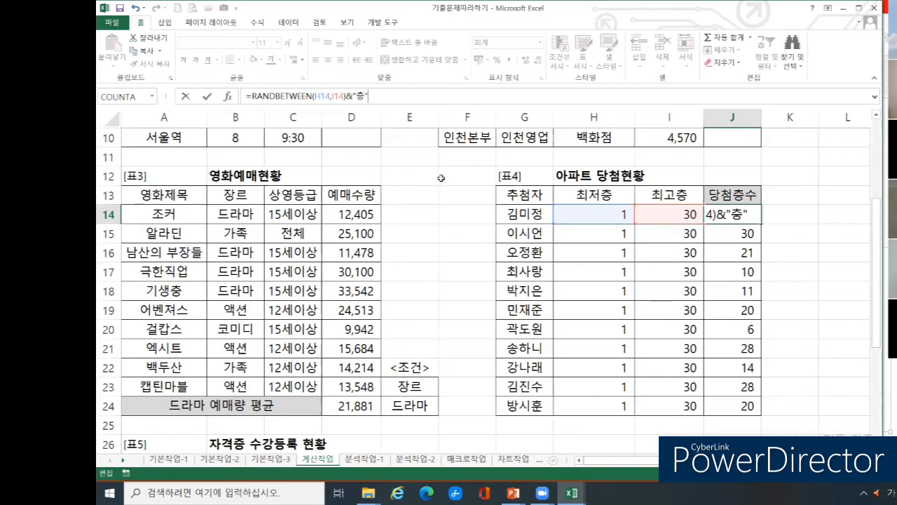
pyautogui.press('Return')
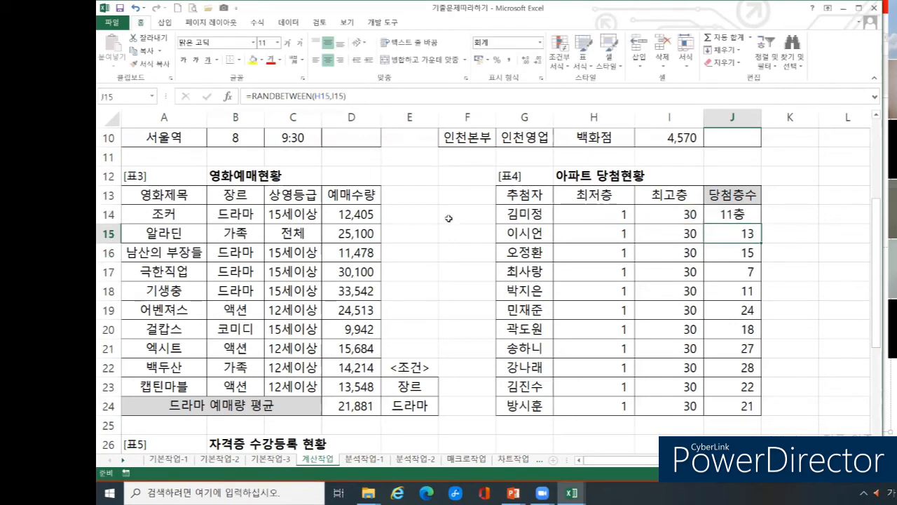
# - Fill the J14 formula with the 층 suffix down through J24, repeating the fill to regenerate the random floors
pyautogui.click(721, 210)
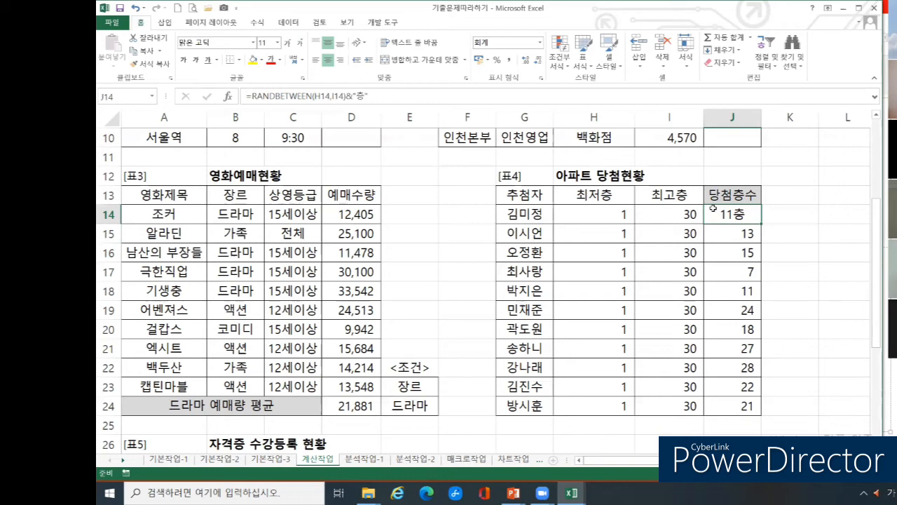
pyautogui.doubleClick(760, 223)
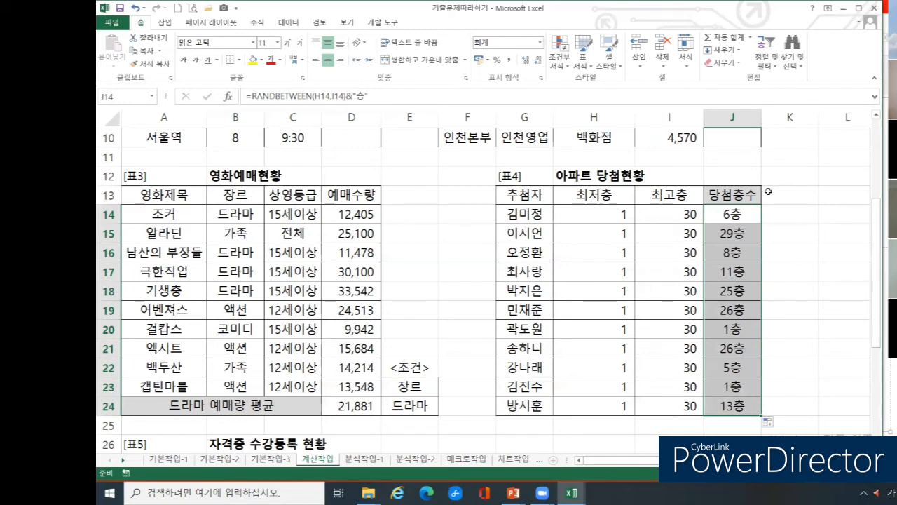
pyautogui.click(745, 214)
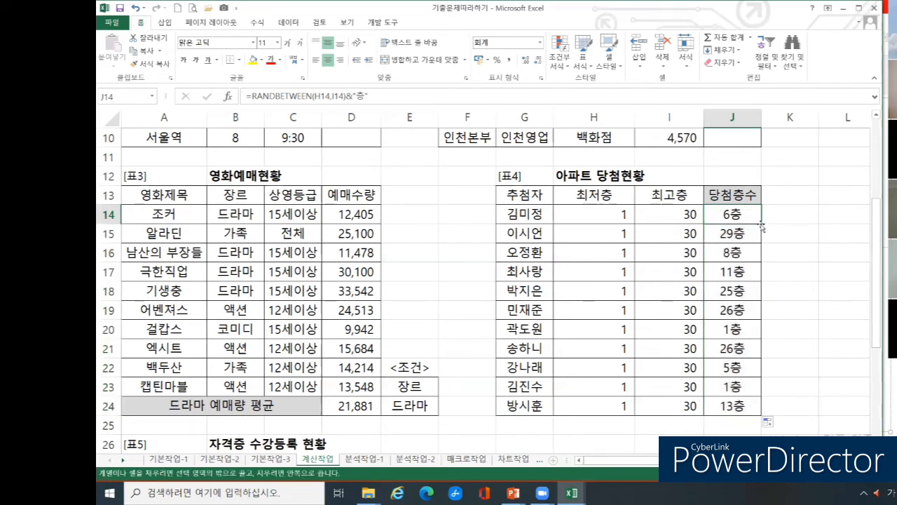
pyautogui.doubleClick(761, 224)
pyautogui.click(799, 251)
pyautogui.click(754, 216)
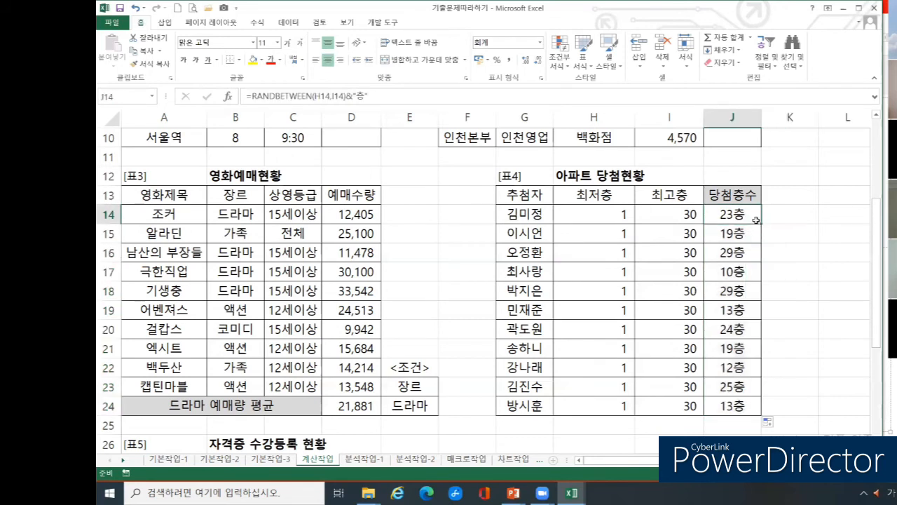
pyautogui.doubleClick(760, 223)
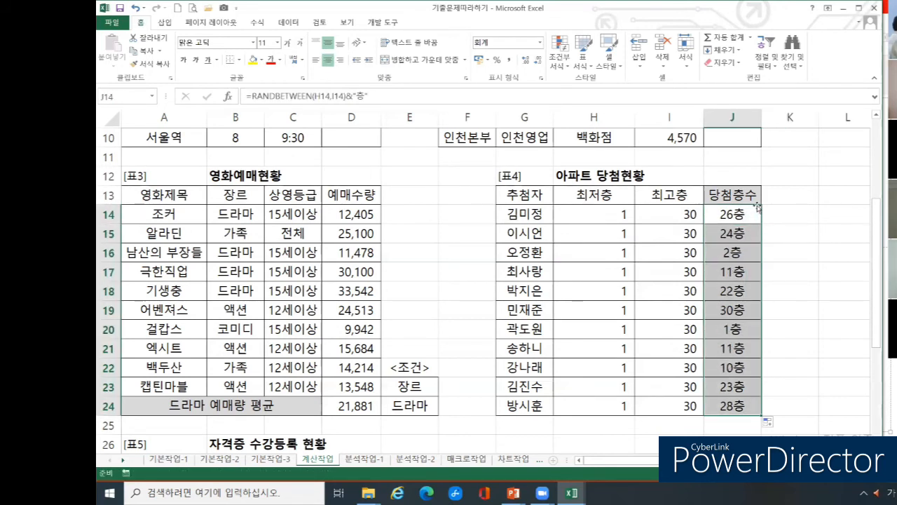
pyautogui.click(790, 196)
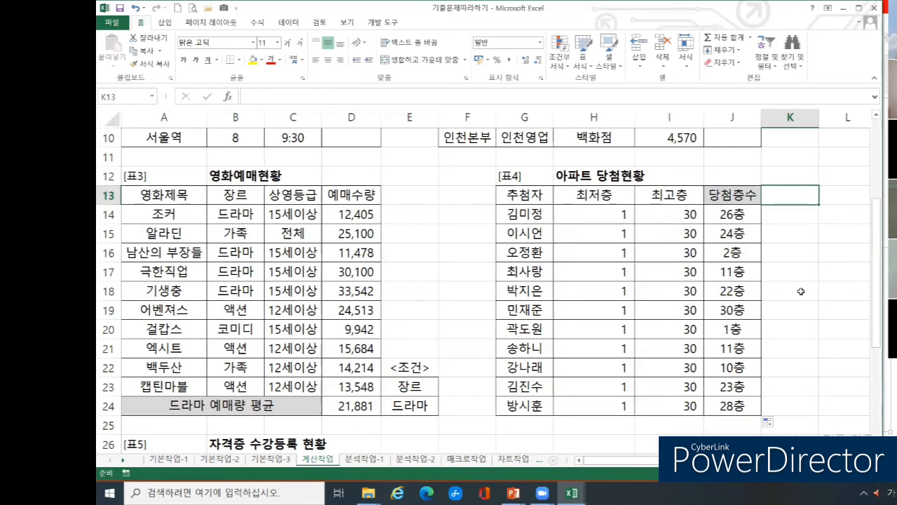
pyautogui.click(731, 214)
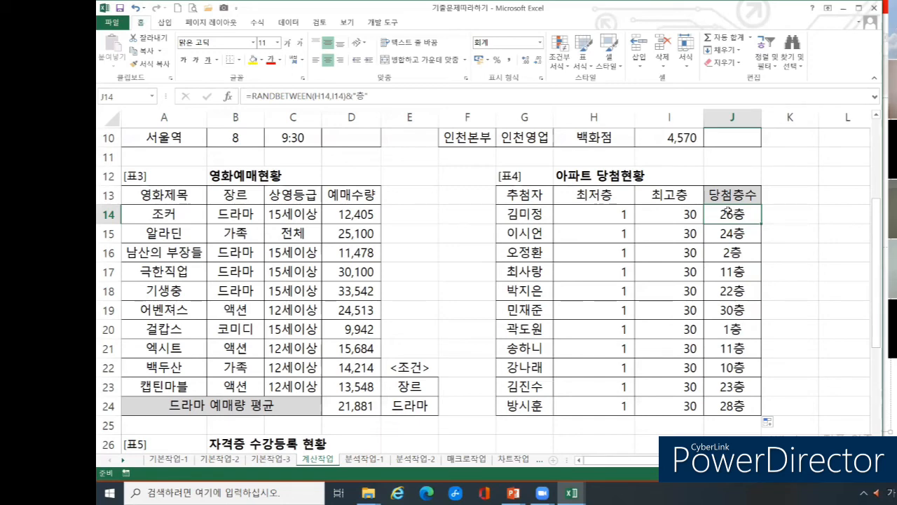
# - Switch to the 최신기출문제1회 workbook and go down its 계산작업 sheet past tables 3 and 4 to table 5
pyautogui.scroll(3, 799, 152)
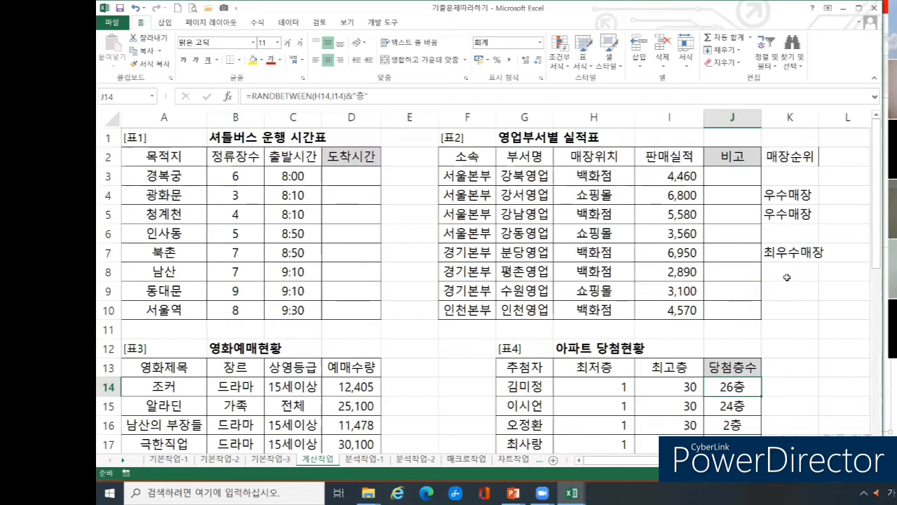
pyautogui.click(573, 493)
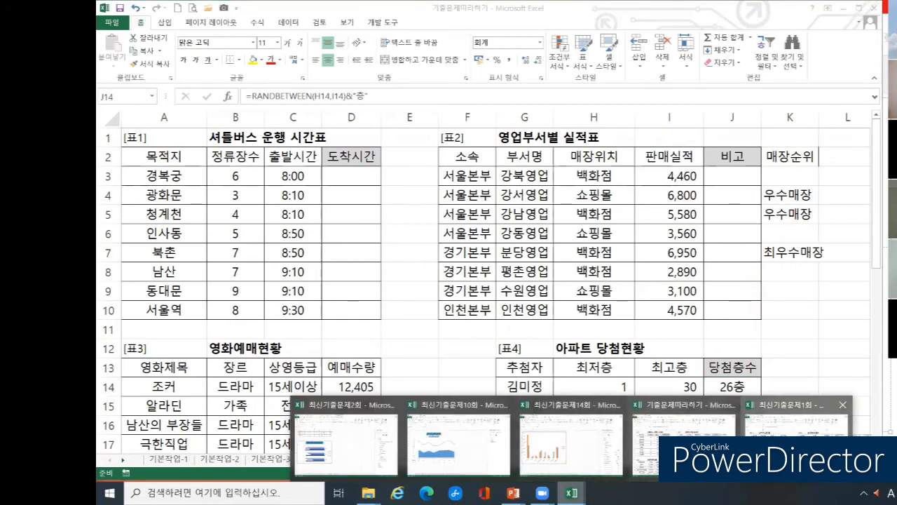
pyautogui.click(796, 424)
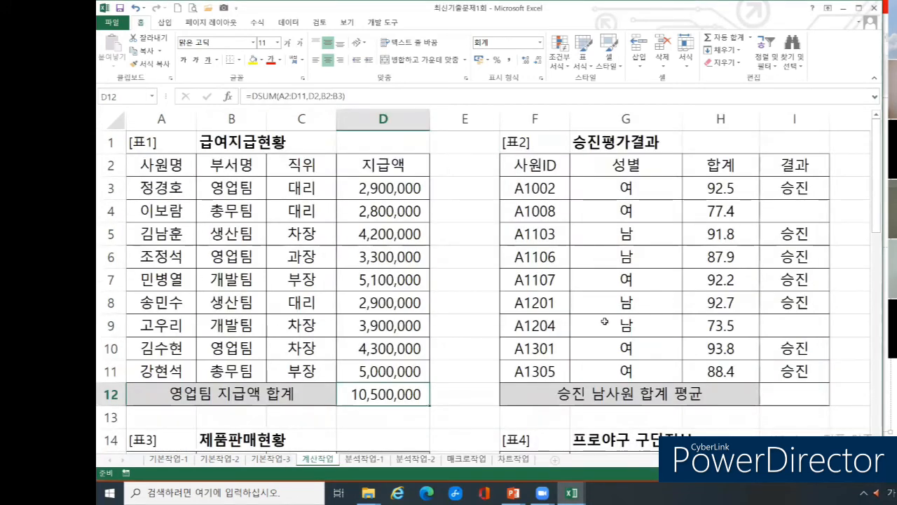
pyautogui.scroll(-2, 621, 321)
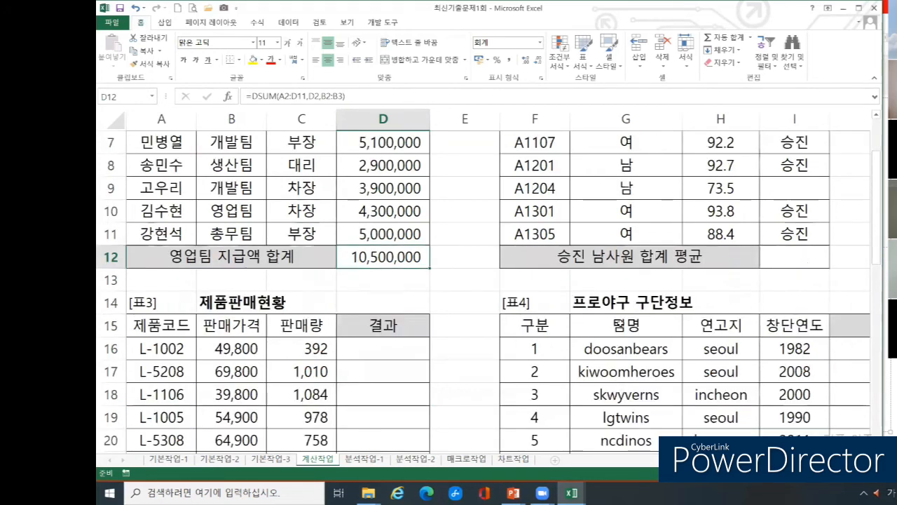
pyautogui.scroll(-3, 491, 287)
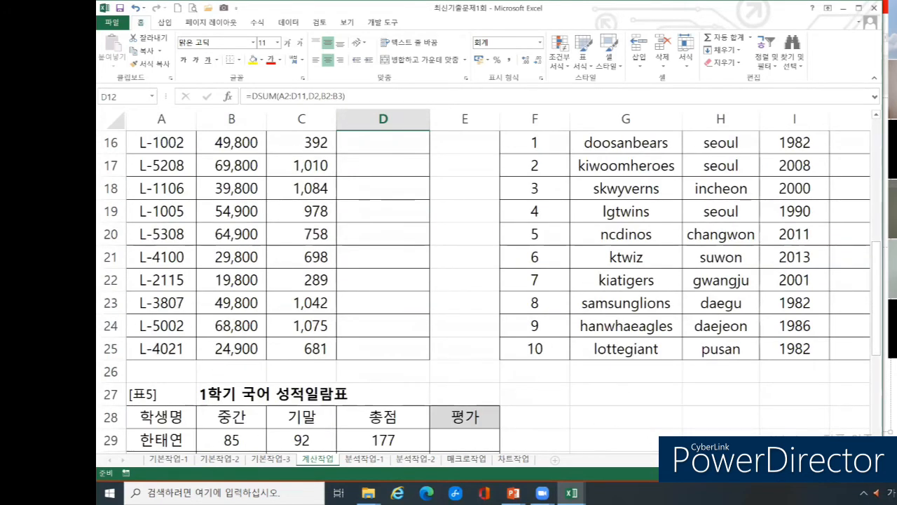
# - Enter =UPPER(G16) in J16, the first 비고 cell of table 4, to capitalise the 팀명
pyautogui.hscroll(3, 787, 380)
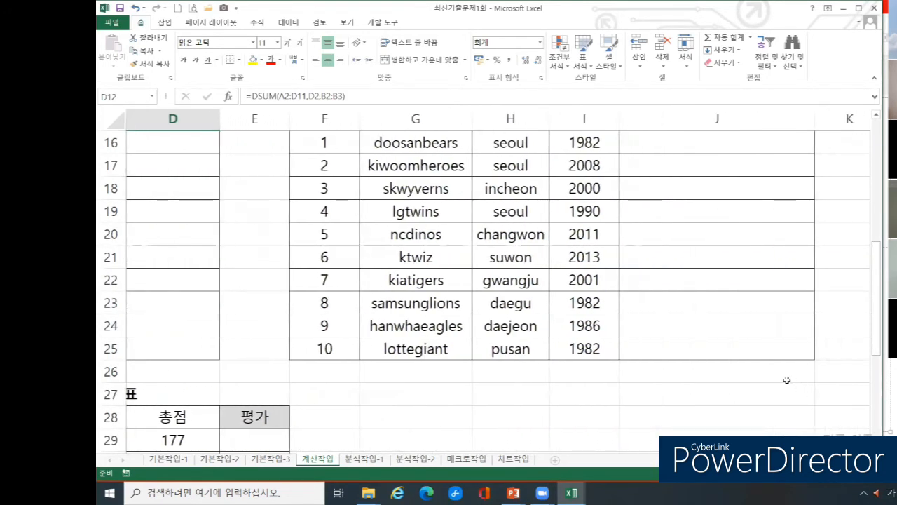
pyautogui.scroll(2, 788, 380)
pyautogui.scroll(-1, 787, 378)
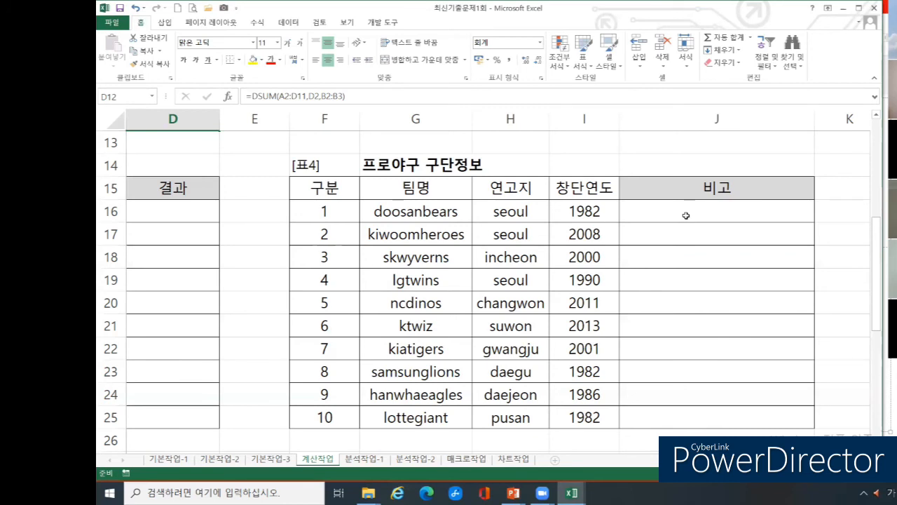
pyautogui.click(686, 215)
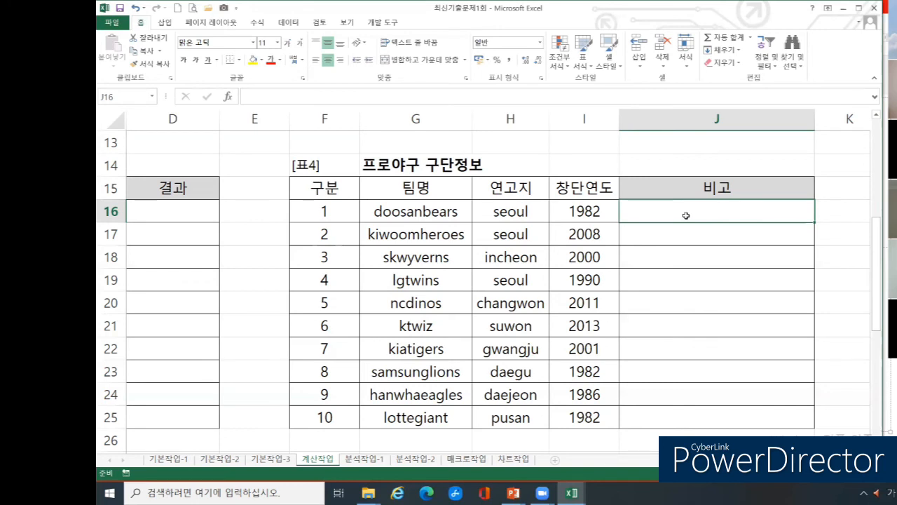
pyautogui.write('=ㅓ')
pyautogui.press('BackSpace')
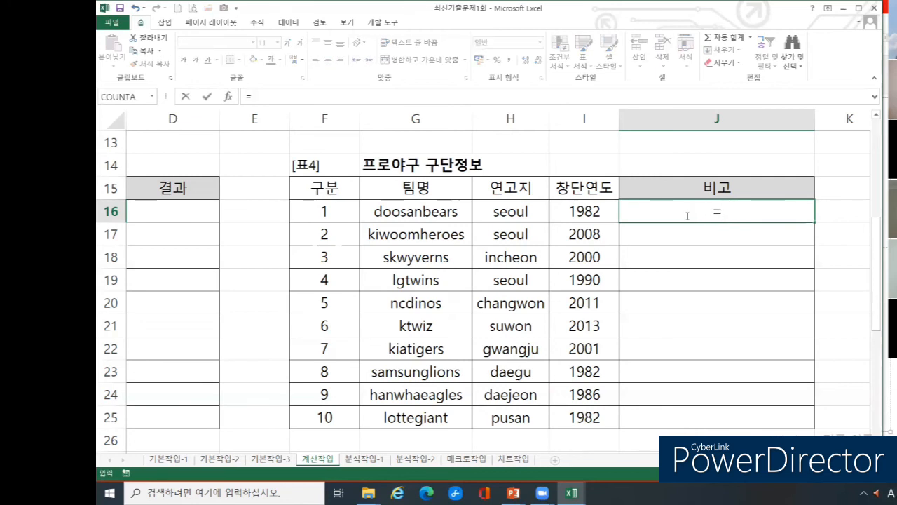
pyautogui.write('u')
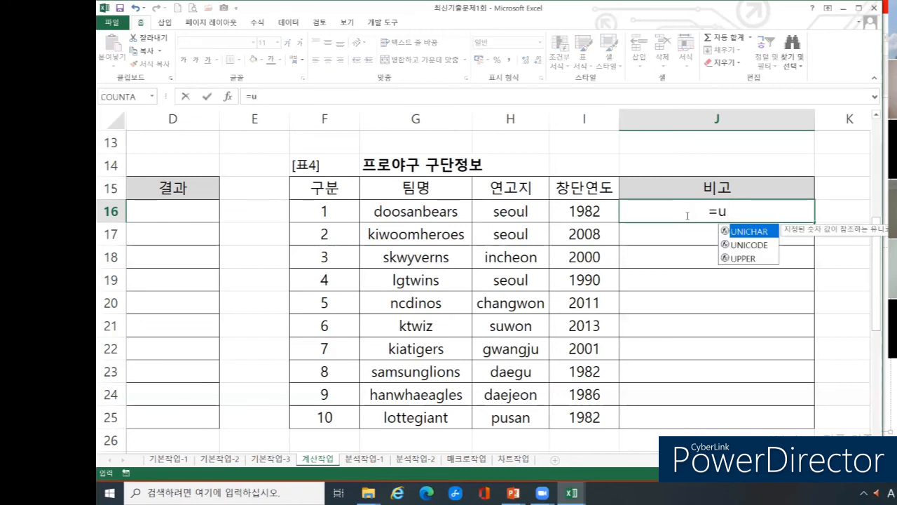
pyautogui.doubleClick(744, 258)
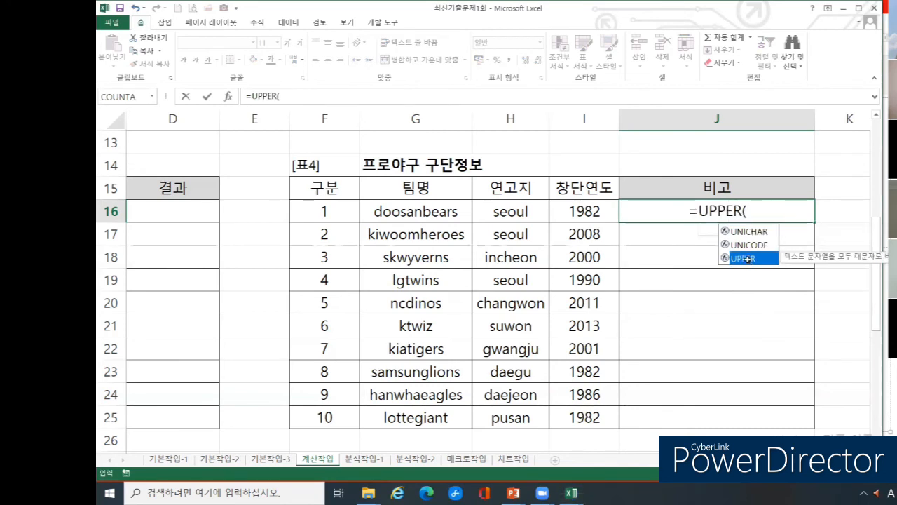
pyautogui.click(228, 96)
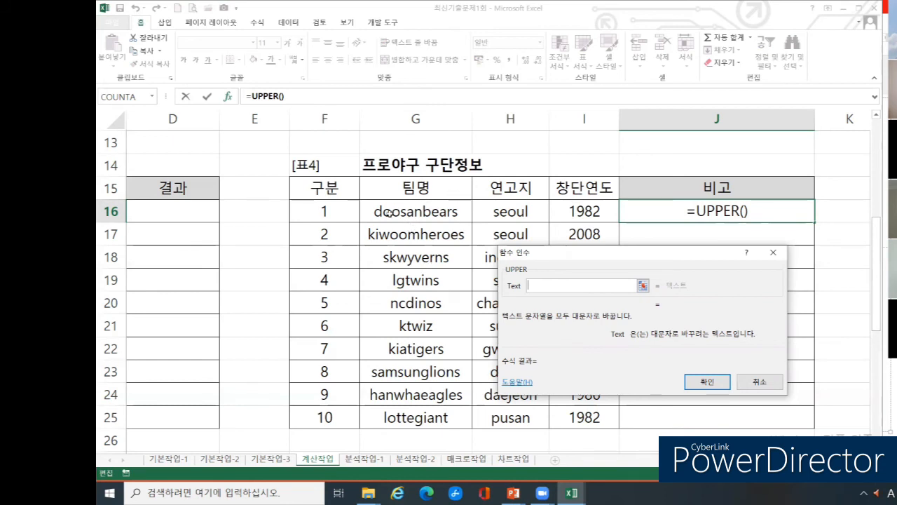
pyautogui.click(389, 213)
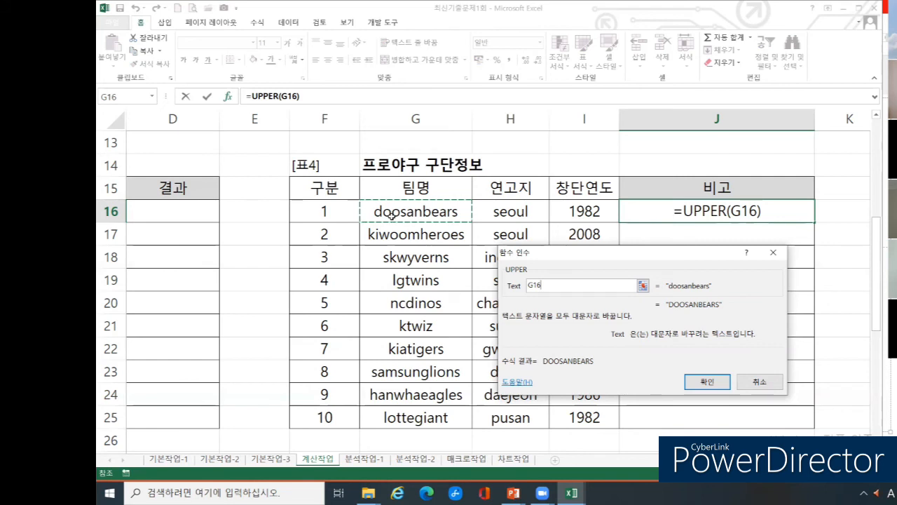
pyautogui.press('Return')
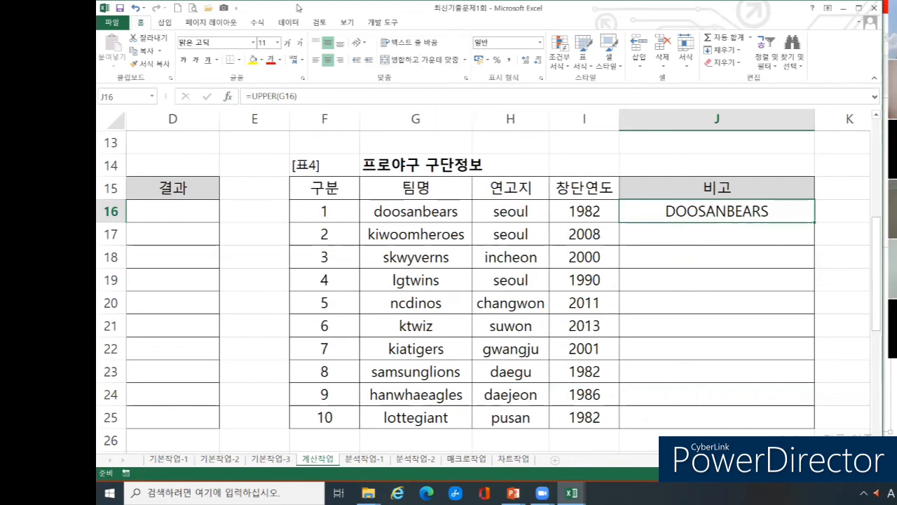
# - Extend the J16 formula with an opening parenthesis and the capitalised 연고지 by appending &"("&PROPER(H16)
pyautogui.click(320, 96)
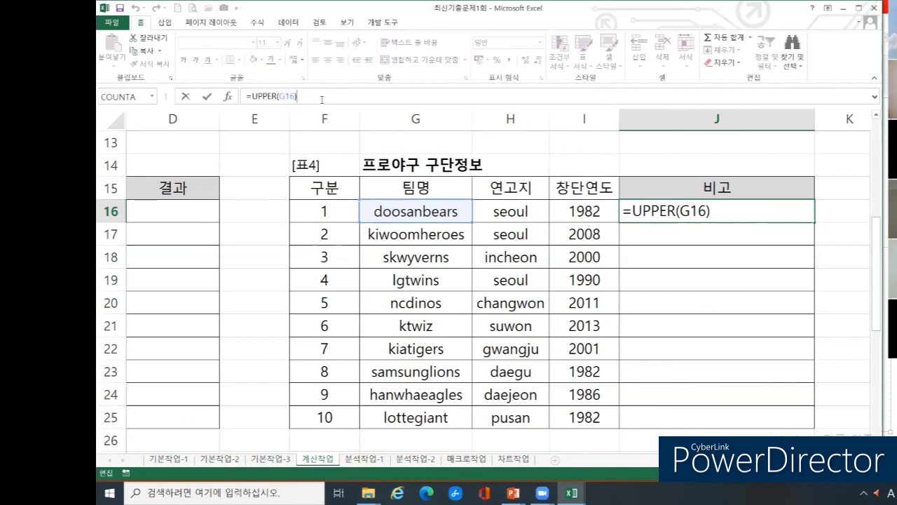
pyautogui.write('&')
pyautogui.write('"(')
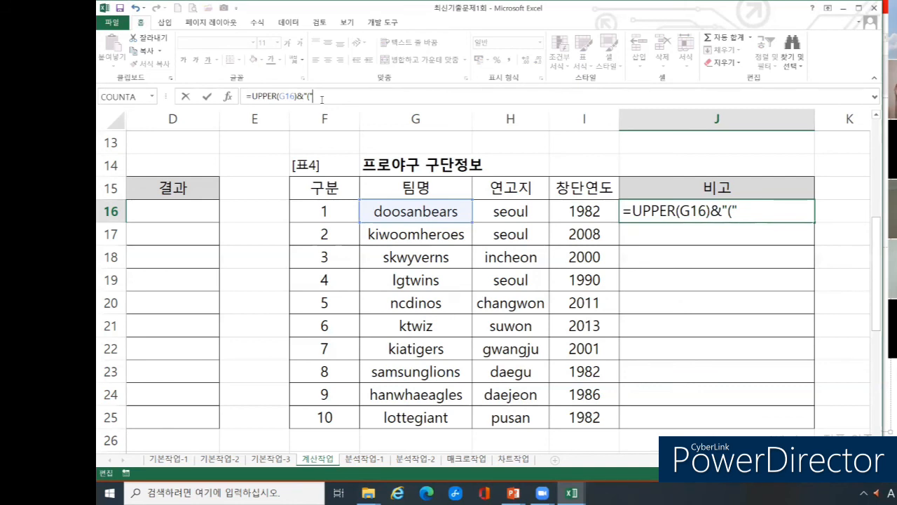
pyautogui.write('&')
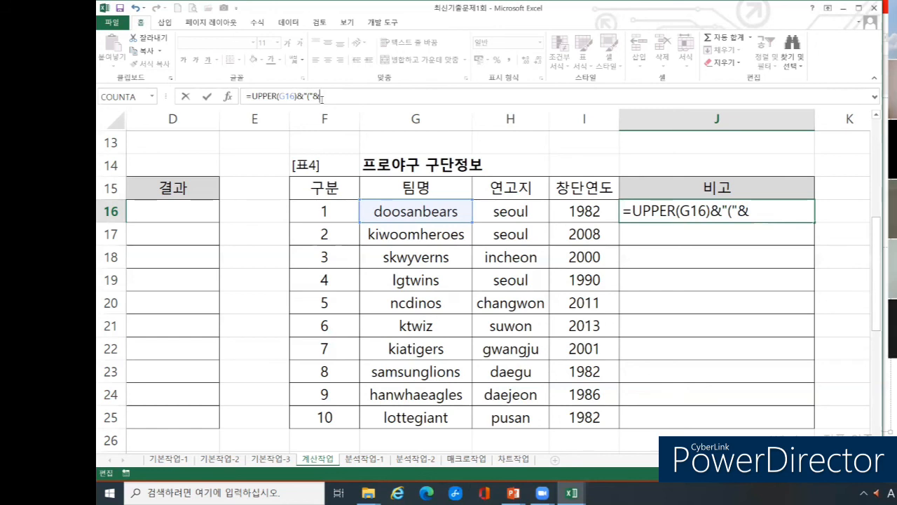
pyautogui.write('p')
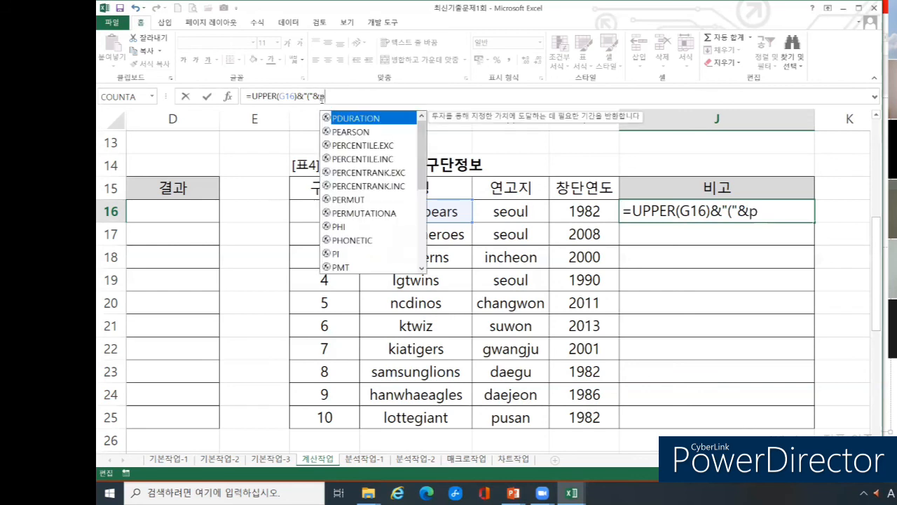
pyautogui.write('r')
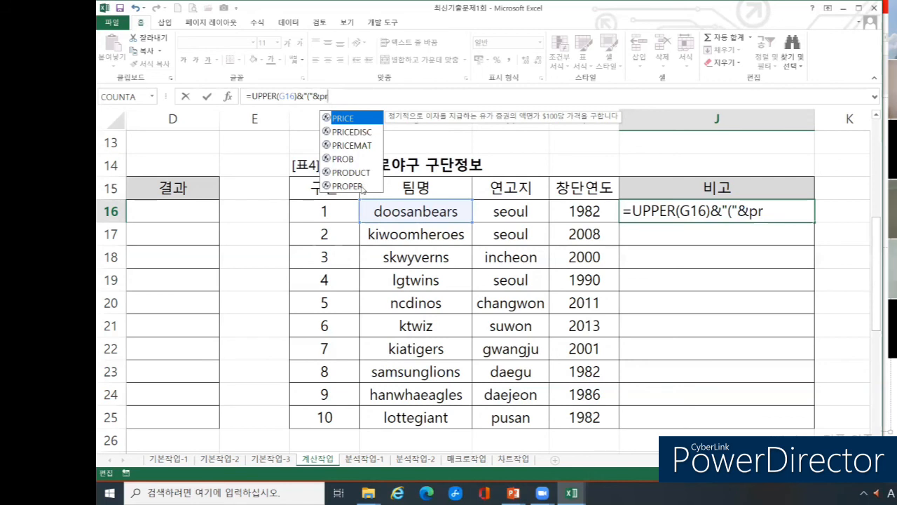
pyautogui.doubleClick(348, 185)
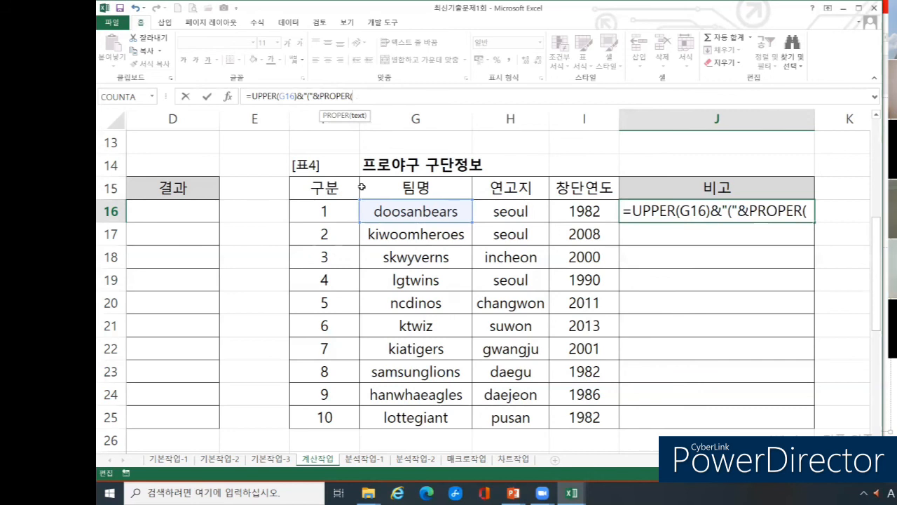
pyautogui.click(523, 211)
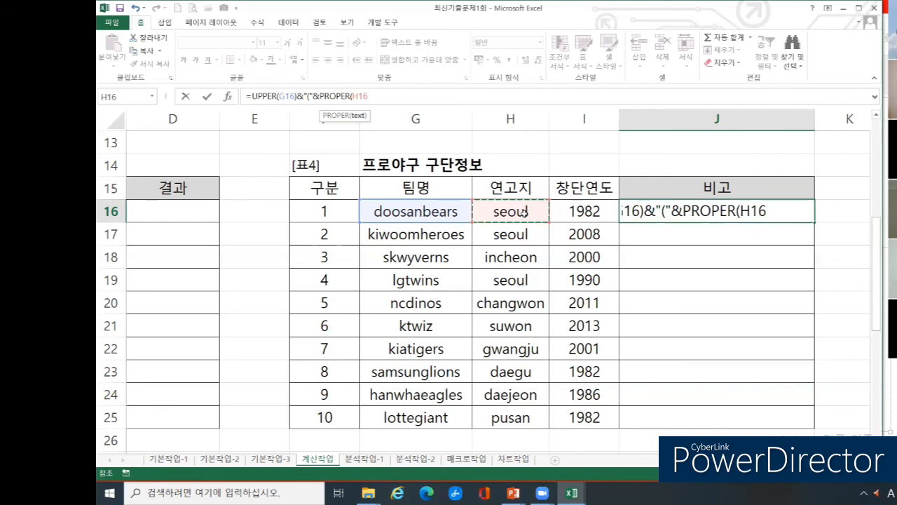
pyautogui.write(')')
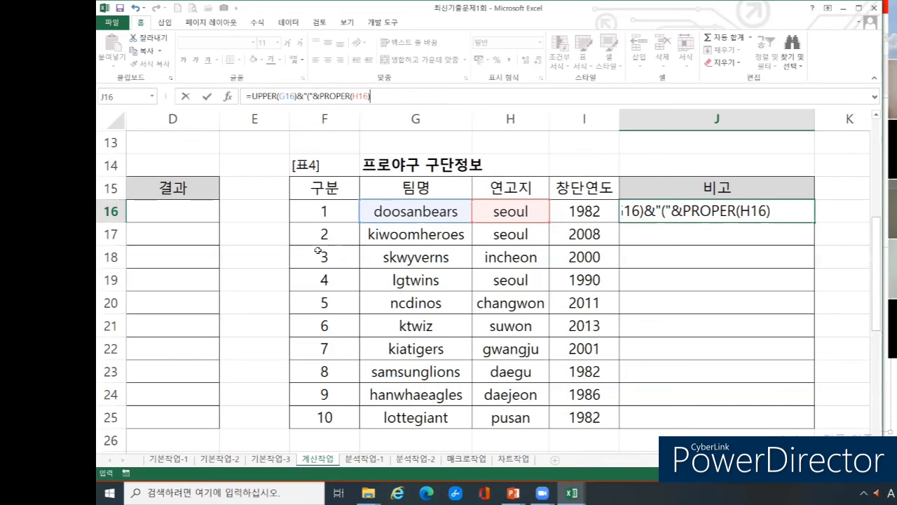
# - Complete the J16 formula with a closing parenthesis so it reads =UPPER(G16)&"("&PROPER(H16)&")"
pyautogui.write('&")')
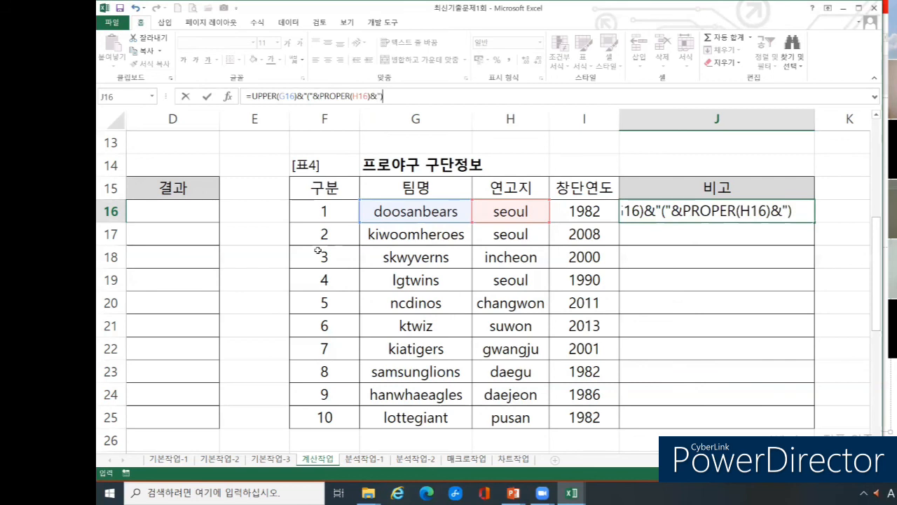
pyautogui.write('"')
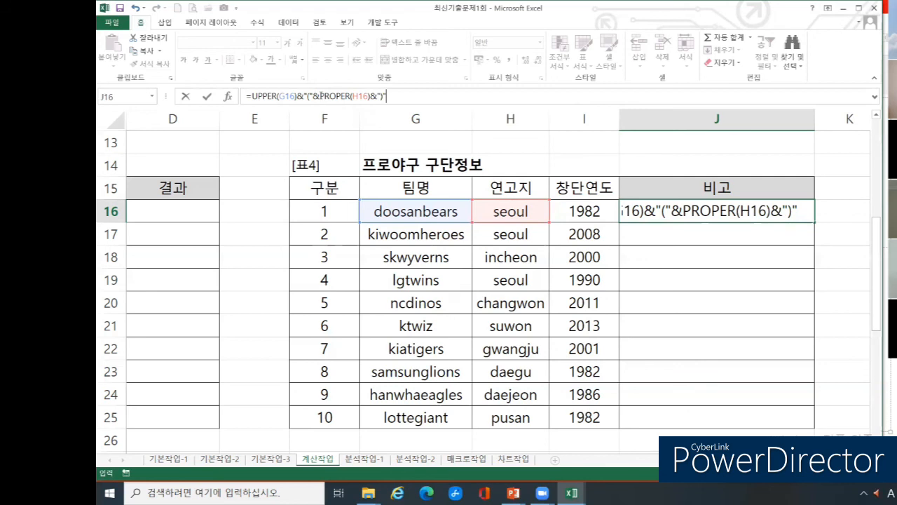
pyautogui.moveTo(247, 96); pyautogui.dragTo(321, 96)
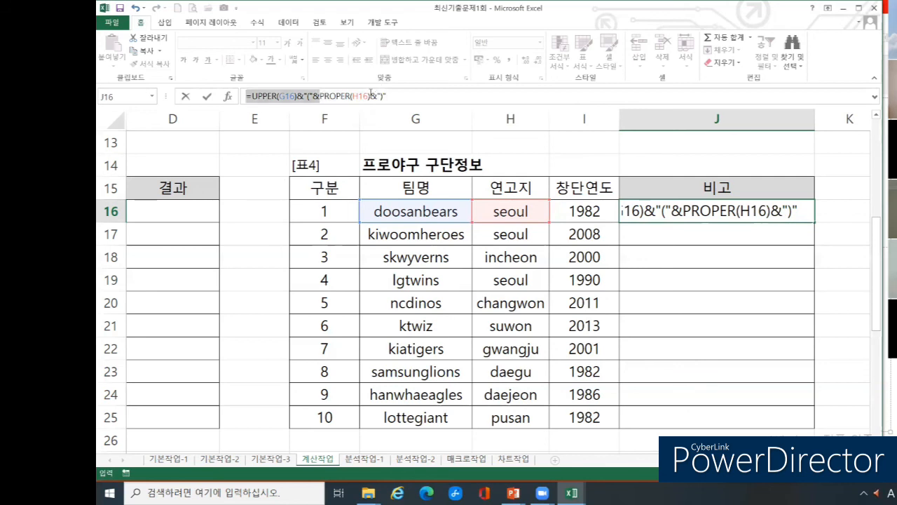
pyautogui.moveTo(320, 97); pyautogui.dragTo(370, 96)
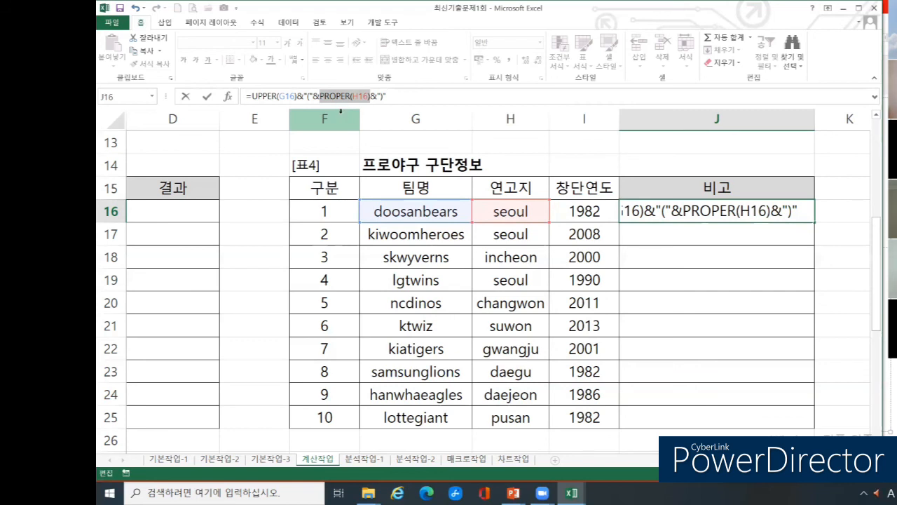
pyautogui.press('Return')
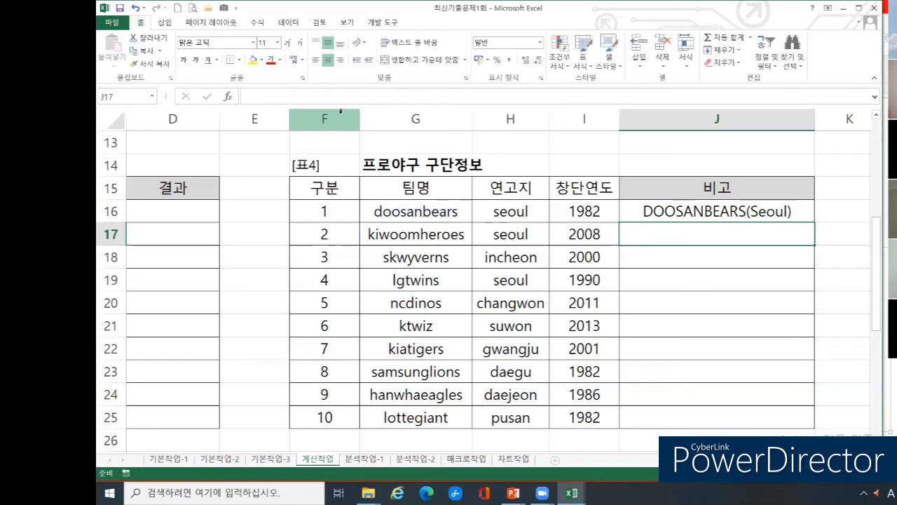
# - Fill the J16 formula down the 비고 column through J25
pyautogui.click(684, 207)
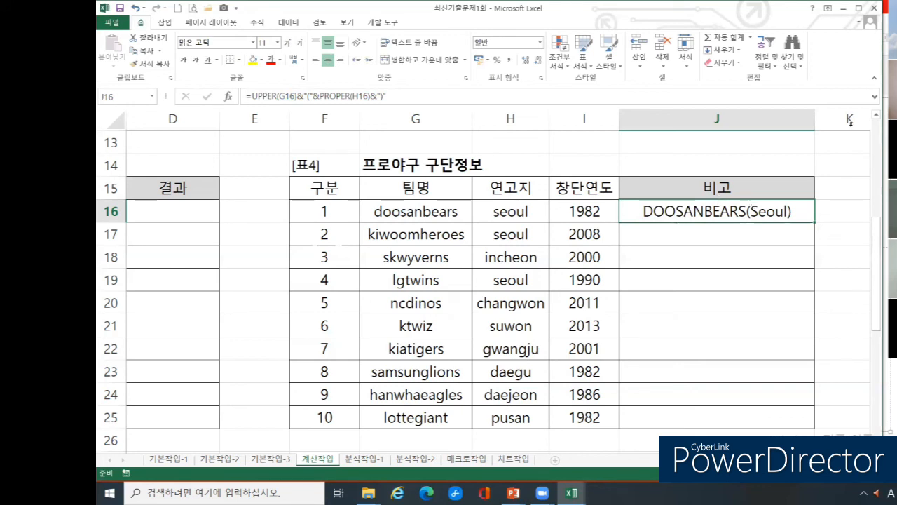
pyautogui.doubleClick(815, 223)
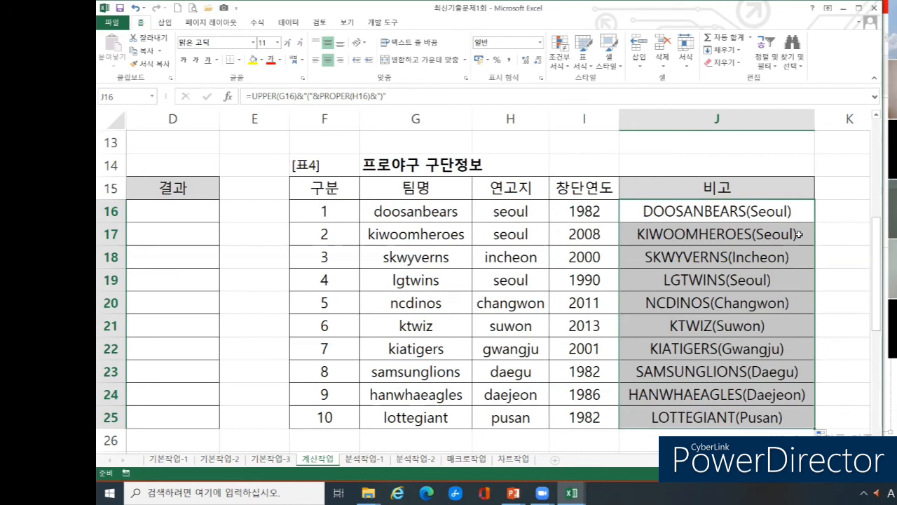
pyautogui.click(717, 260)
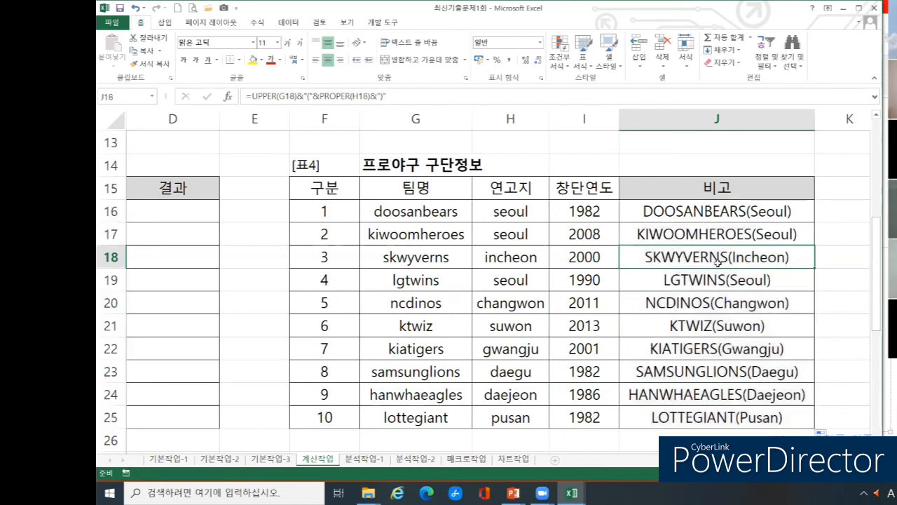